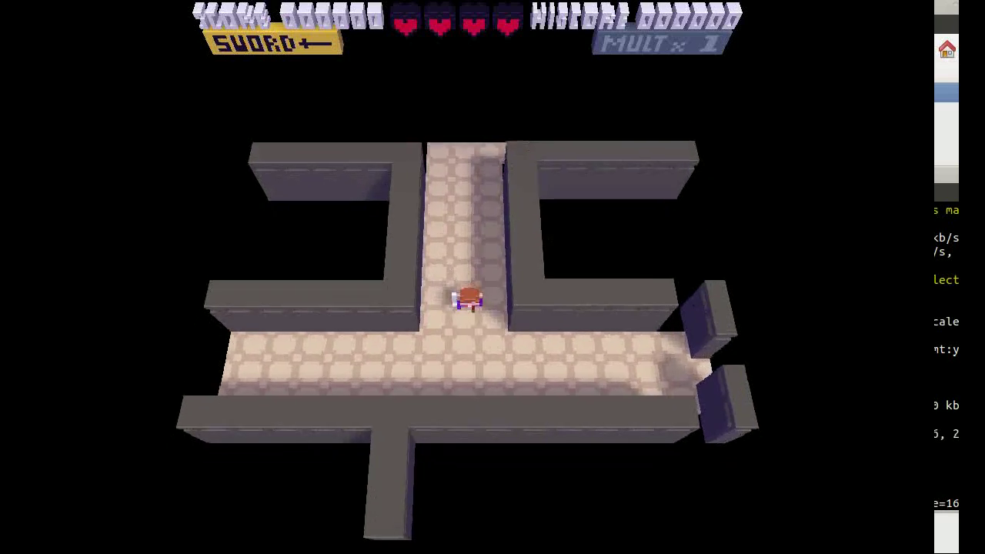
{"action": "key", "text": "Down"}
{"action": "key", "text": "Right"}
{"action": "key", "text": "Down"}
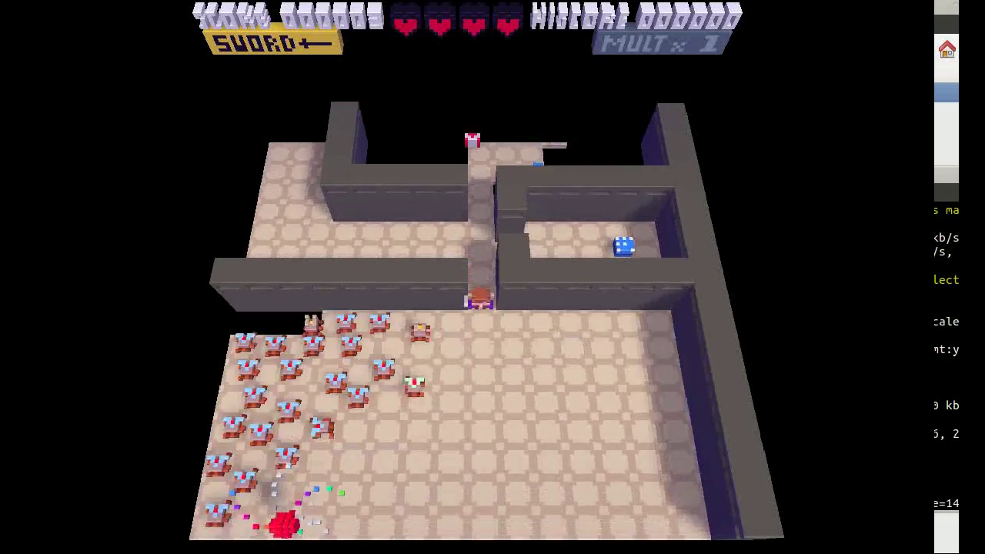
{"action": "key", "text": "Down"}
{"action": "key", "text": "Right"}
{"action": "key", "text": "Down"}
{"action": "key", "text": "Left"}
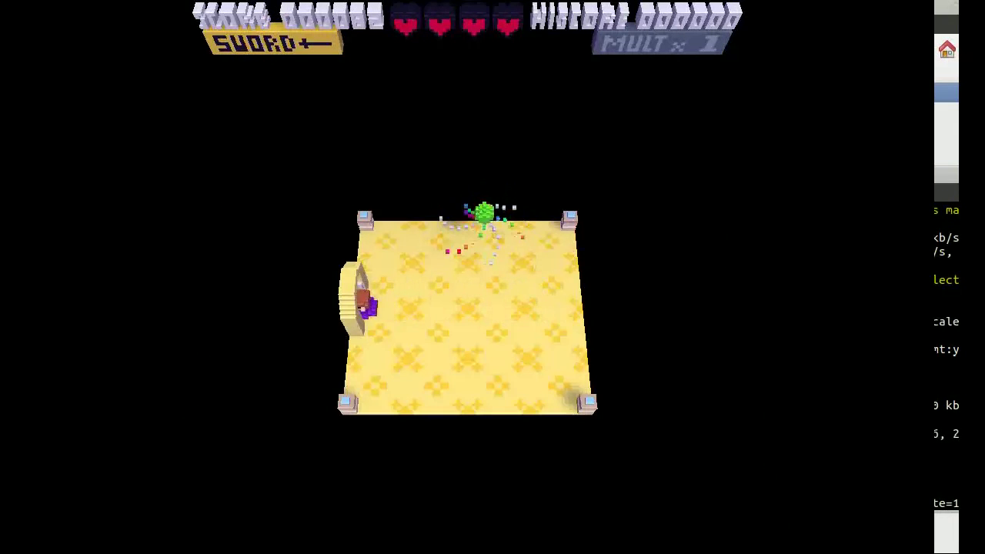
{"action": "key", "text": "Left"}
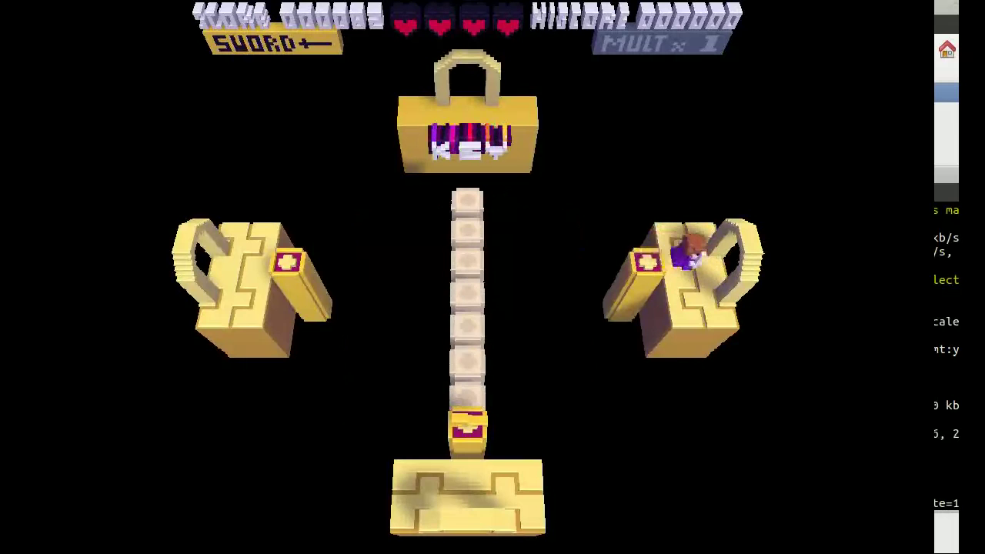
{"action": "key", "text": "Right"}
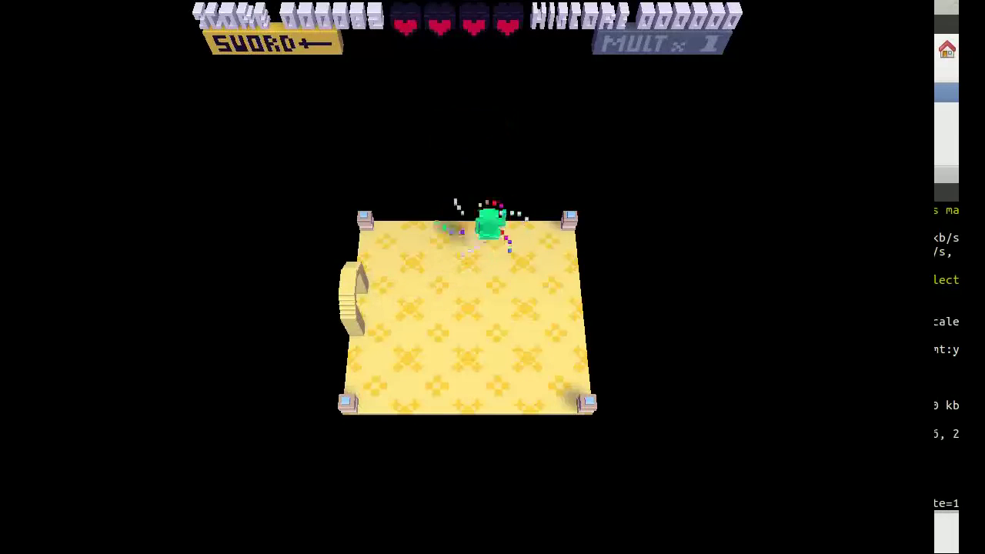
{"action": "key", "text": "Left"}
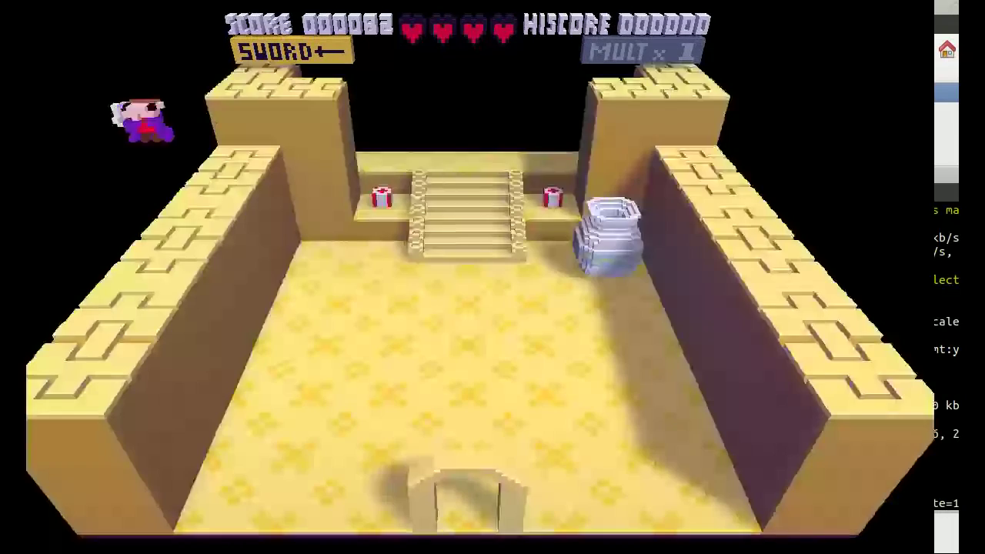
{"action": "key", "text": "Right"}
{"action": "key", "text": "Up"}
{"action": "key", "text": "Right"}
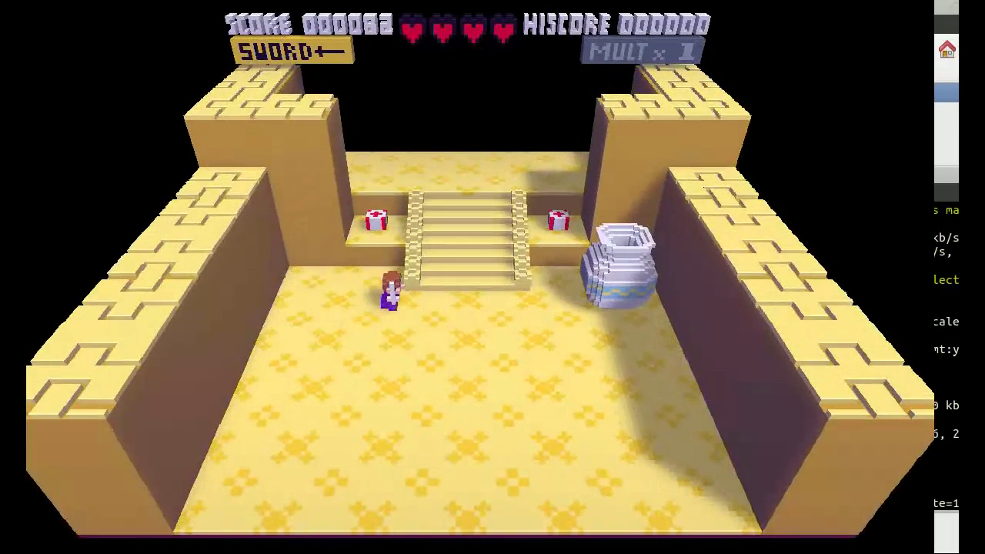
{"action": "key", "text": "Up"}
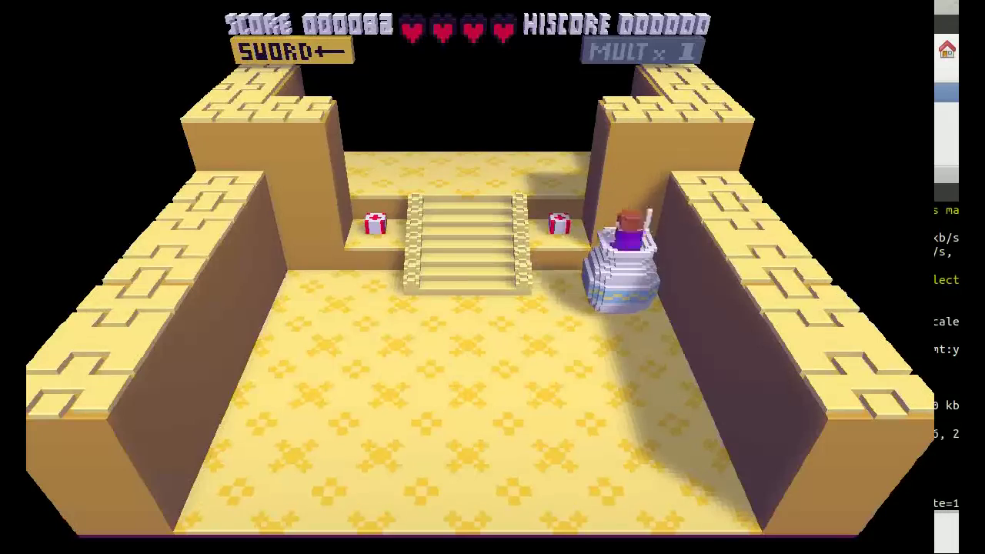
{"action": "key", "text": "Up"}
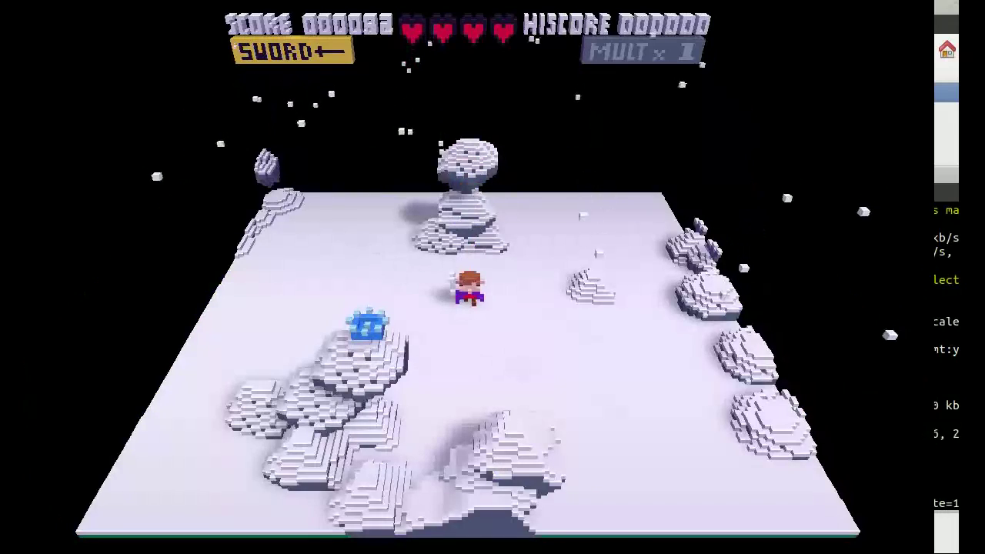
{"action": "key", "text": "Up"}
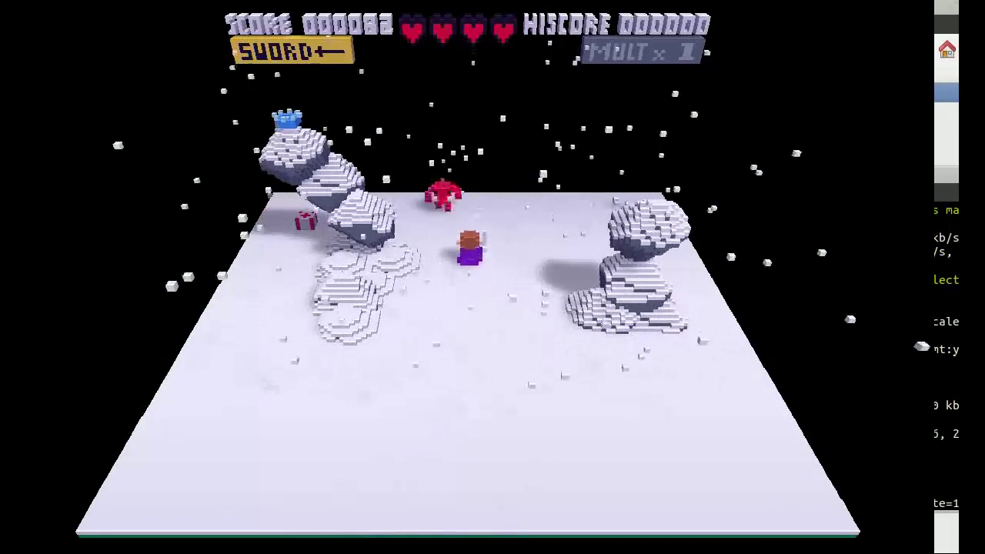
{"action": "key", "text": "Up"}
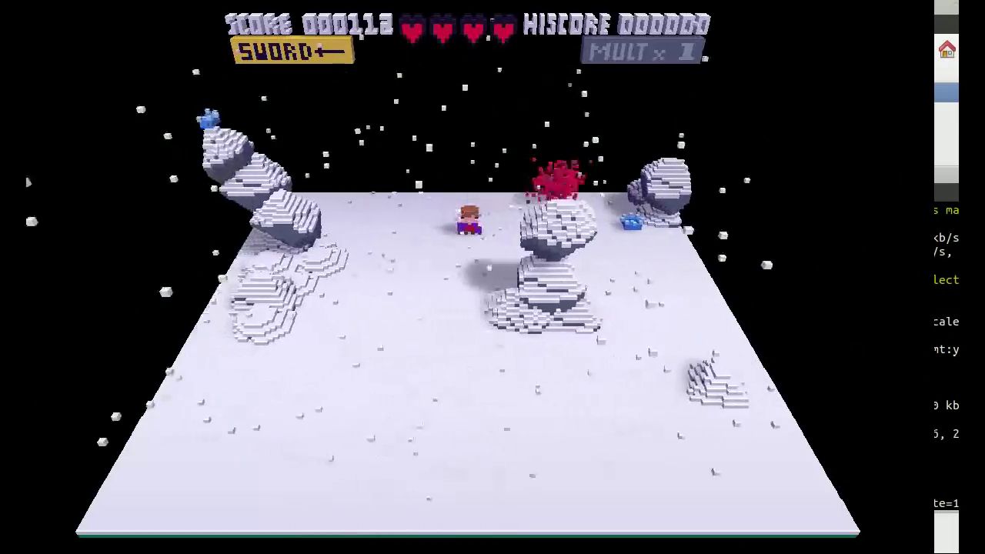
{"action": "key", "text": "Down"}
{"action": "key", "text": "Right"}
{"action": "key", "text": "x"}
{"action": "key", "text": "Right"}
{"action": "key", "text": "Down"}
{"action": "key", "text": "x"}
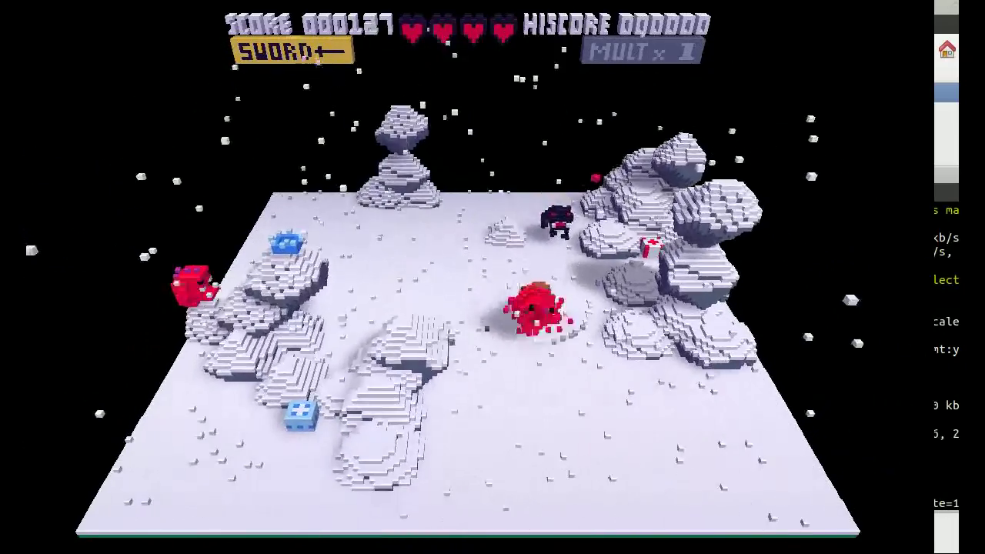
{"action": "key", "text": "Up"}
{"action": "key", "text": "x"}
{"action": "key", "text": "Left"}
{"action": "key", "text": "Up"}
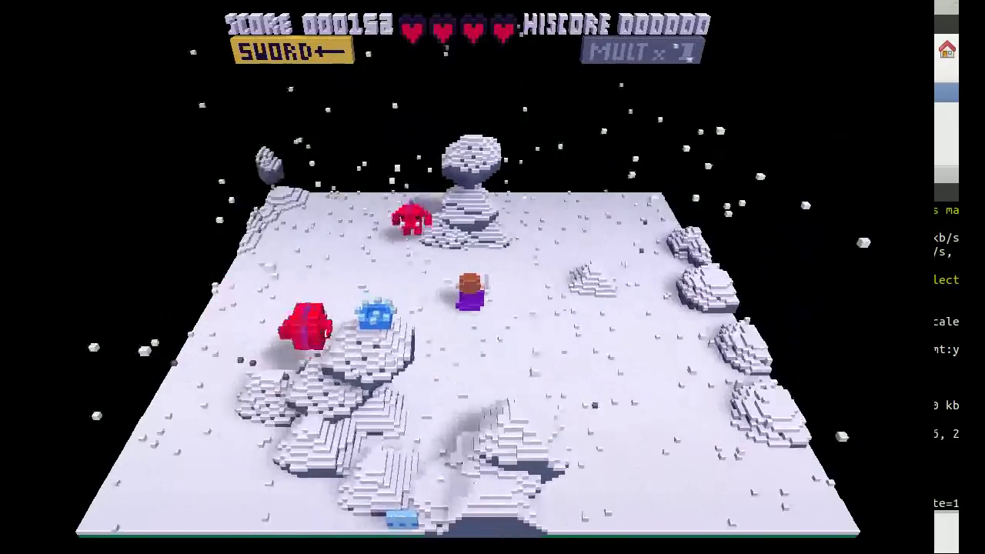
{"action": "key", "text": "Left"}
{"action": "key", "text": "x"}
{"action": "key", "text": "Down"}
{"action": "key", "text": "x"}
{"action": "key", "text": "Right"}
{"action": "key", "text": "Right"}
{"action": "key", "text": "Left"}
{"action": "key", "text": "Down"}
{"action": "key", "text": "Up"}
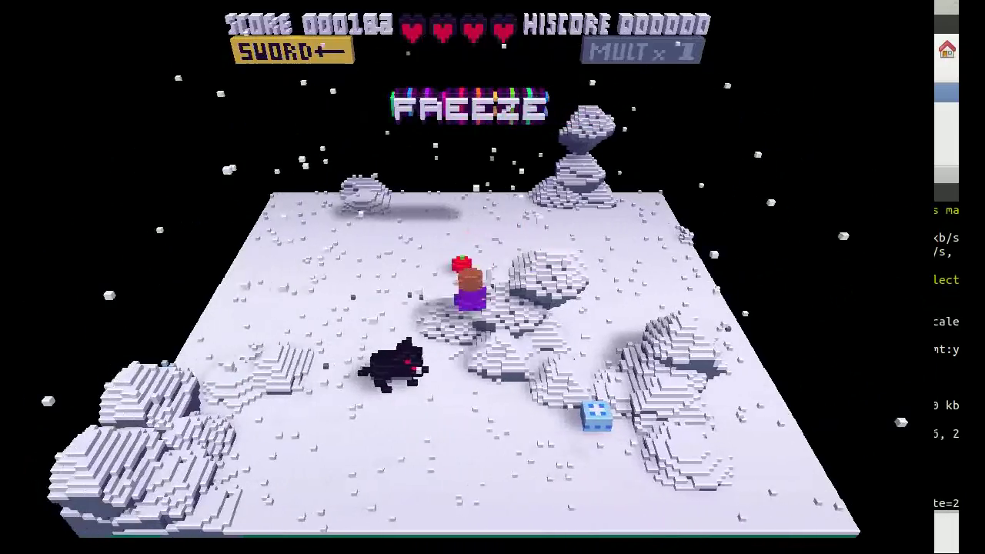
{"action": "key", "text": "Up"}
{"action": "key", "text": "Left"}
{"action": "key", "text": "Down"}
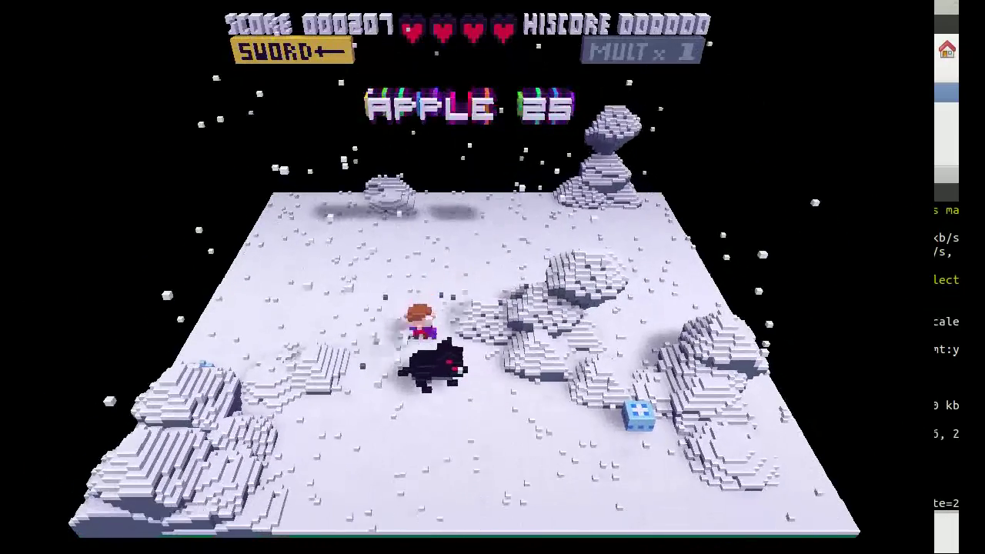
{"action": "key", "text": "x"}
{"action": "key", "text": "Right"}
{"action": "key", "text": "Up"}
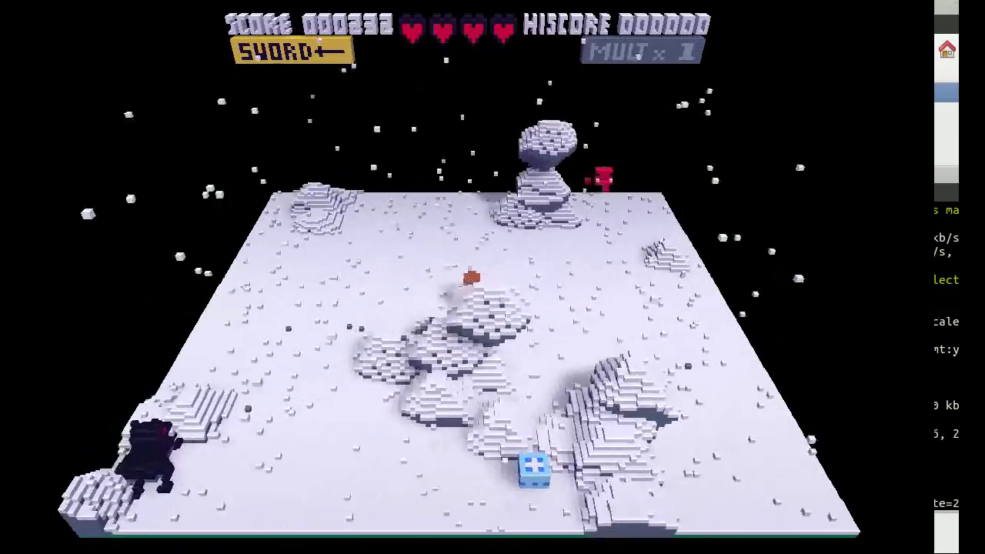
{"action": "key", "text": "Left"}
{"action": "key", "text": "Down"}
{"action": "key", "text": "Right"}
{"action": "key", "text": "Up"}
{"action": "key", "text": "x"}
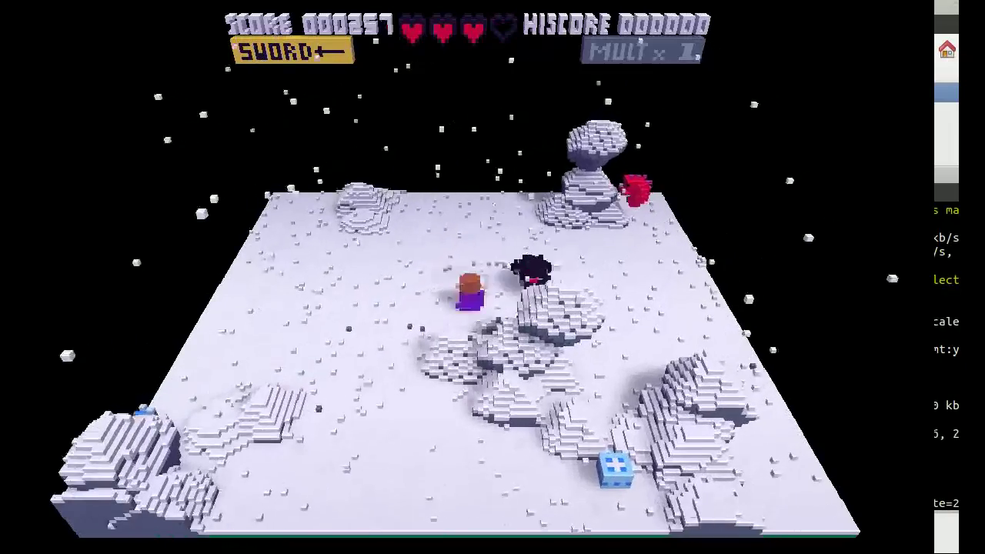
{"action": "key", "text": "Right"}
{"action": "key", "text": "Up"}
{"action": "key", "text": "x"}
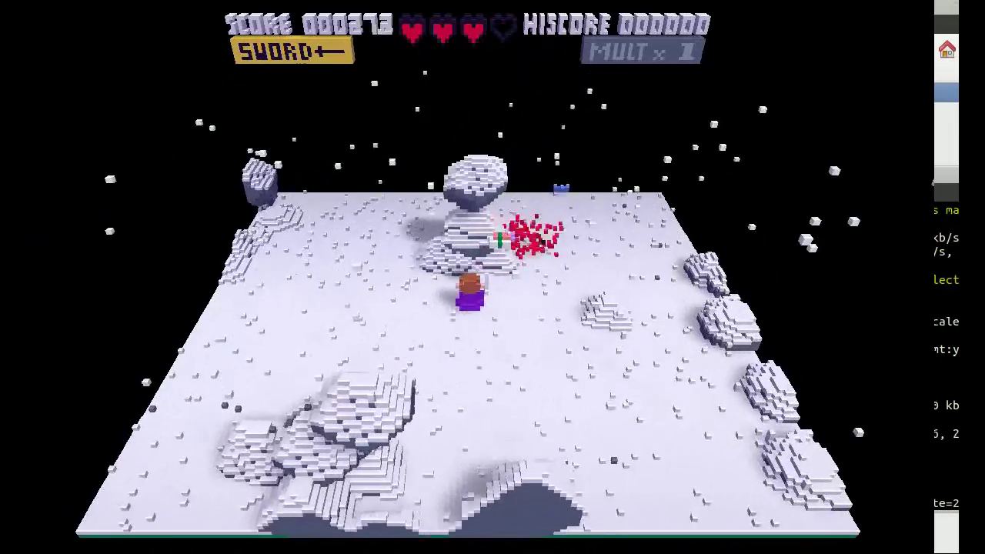
{"action": "key", "text": "Right"}
{"action": "key", "text": "Up"}
{"action": "key", "text": "Left"}
{"action": "key", "text": "Down"}
{"action": "key", "text": "Right"}
{"action": "key", "text": "Up"}
{"action": "key", "text": "Up"}
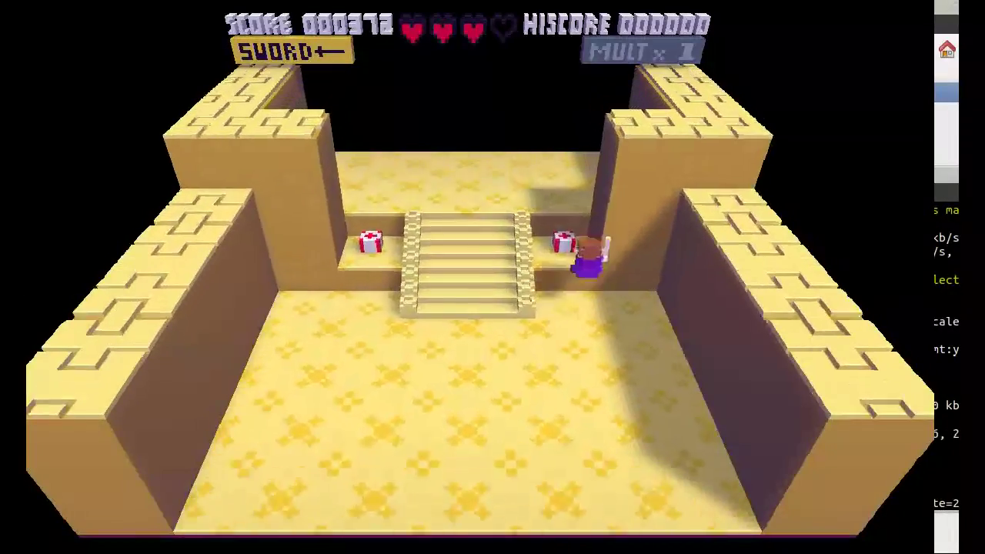
{"action": "key", "text": "Up"}
{"action": "key", "text": "Left"}
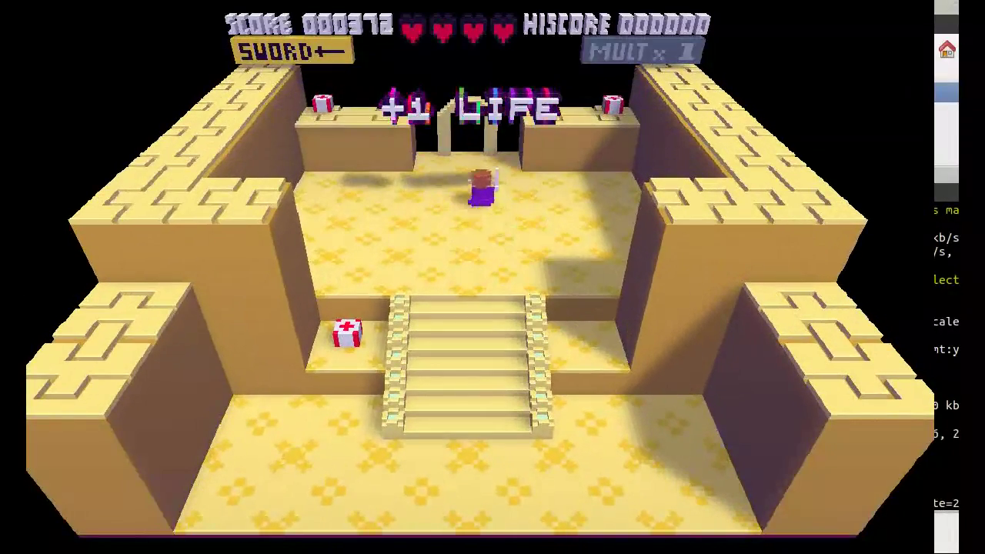
{"action": "key", "text": "Up"}
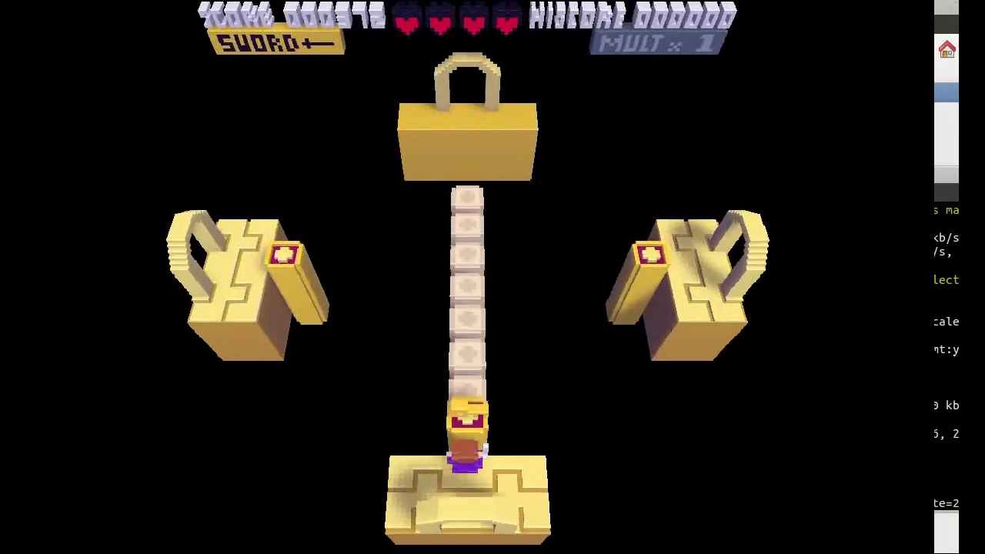
{"action": "key", "text": "Up"}
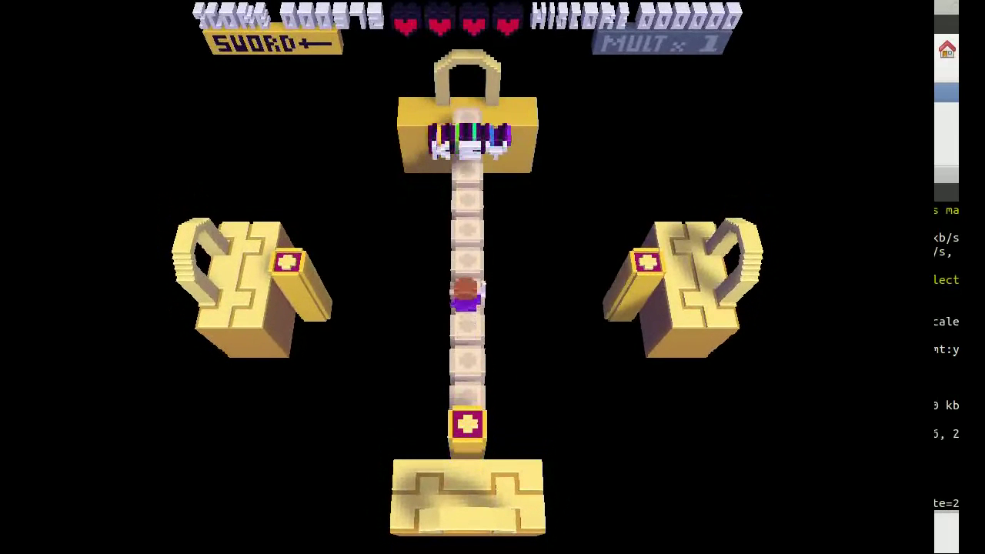
{"action": "key", "text": "Up"}
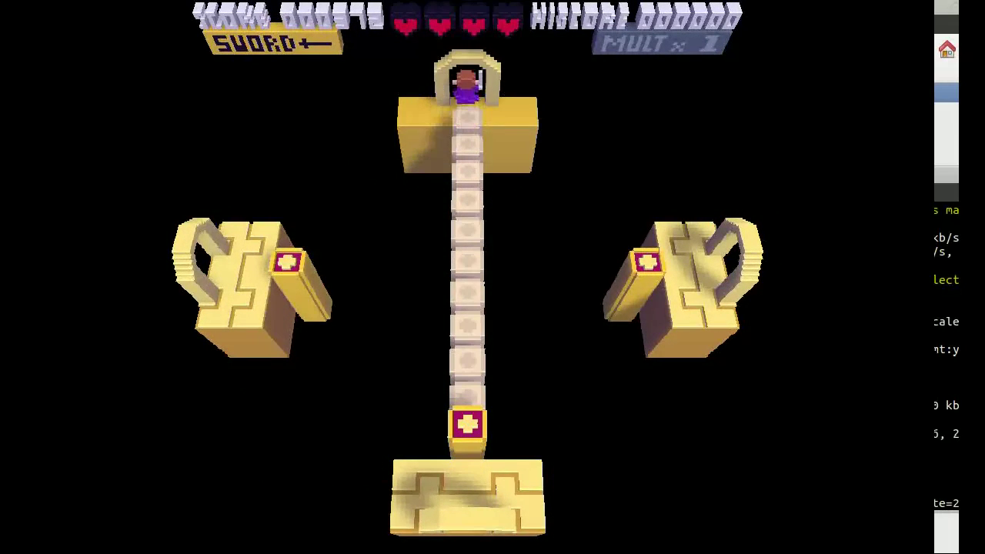
{"action": "key", "text": "Up"}
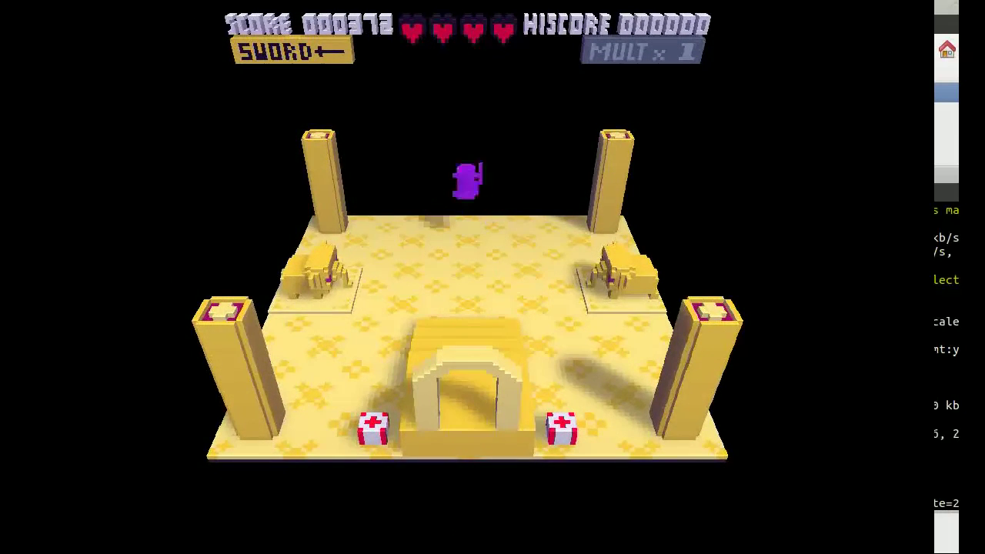
{"action": "key", "text": "Up"}
{"action": "key", "text": "Up"}
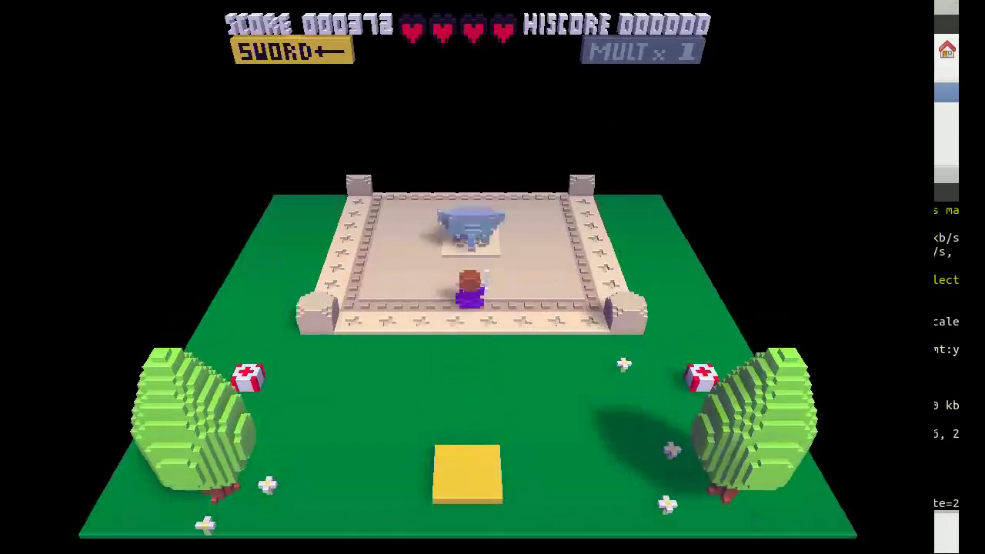
{"action": "key", "text": "Up"}
{"action": "key", "text": "Down"}
{"action": "key", "text": "Left"}
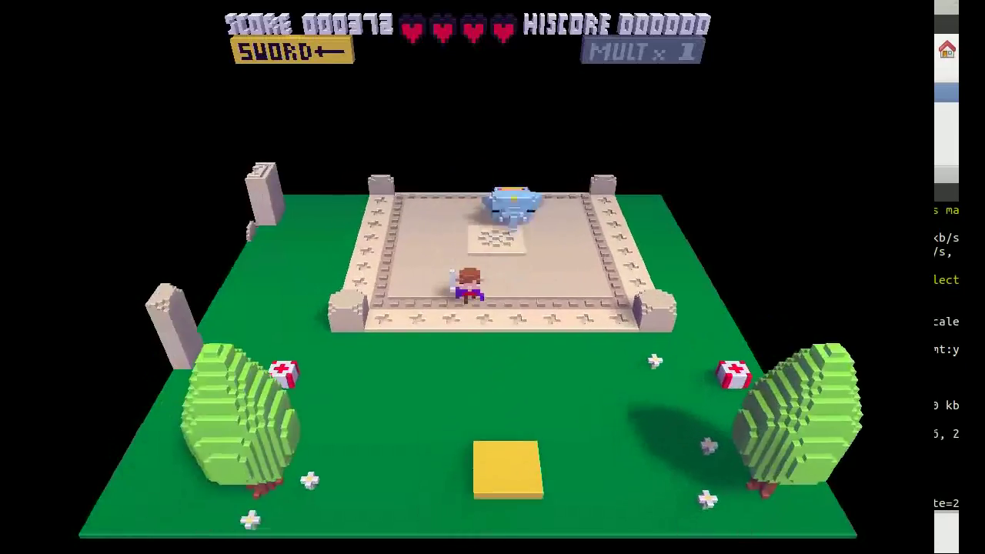
{"action": "key", "text": "Up"}
{"action": "key", "text": "Left"}
{"action": "key", "text": "Up"}
{"action": "key", "text": "Down"}
{"action": "key", "text": "Right"}
{"action": "key", "text": "Up"}
{"action": "key", "text": "Right"}
{"action": "key", "text": "Down"}
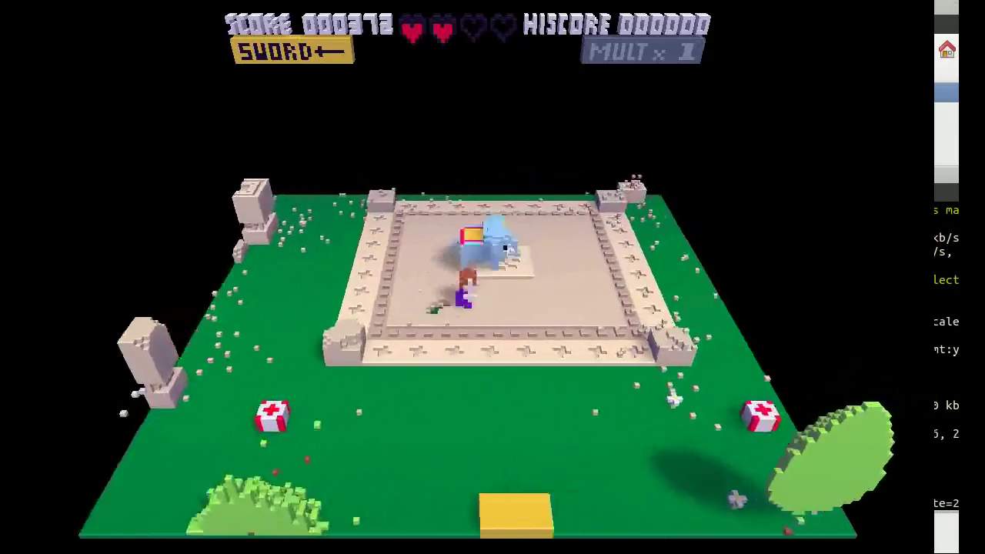
{"action": "key", "text": "Up"}
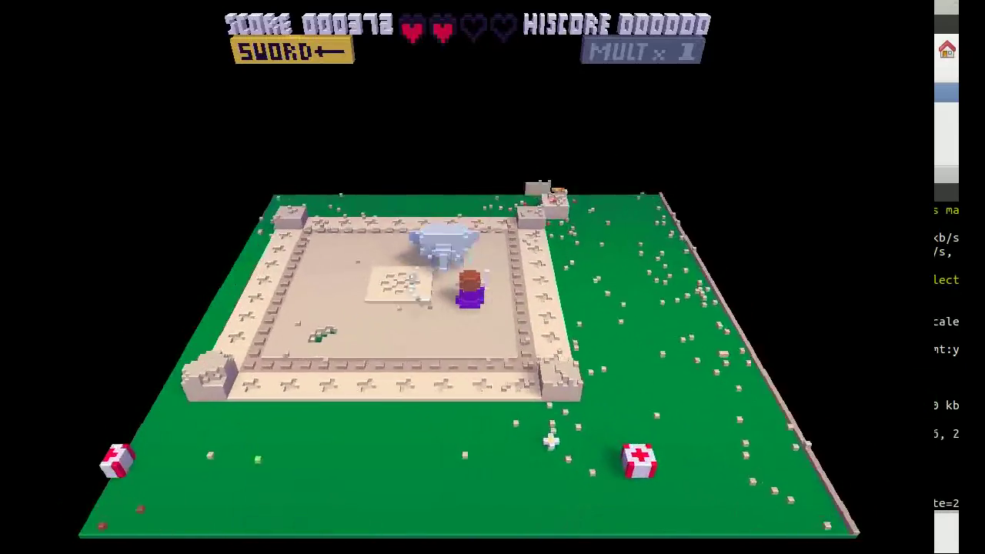
{"action": "key", "text": "Down"}
{"action": "key", "text": "Right"}
{"action": "key", "text": "Up"}
{"action": "key", "text": "Down"}
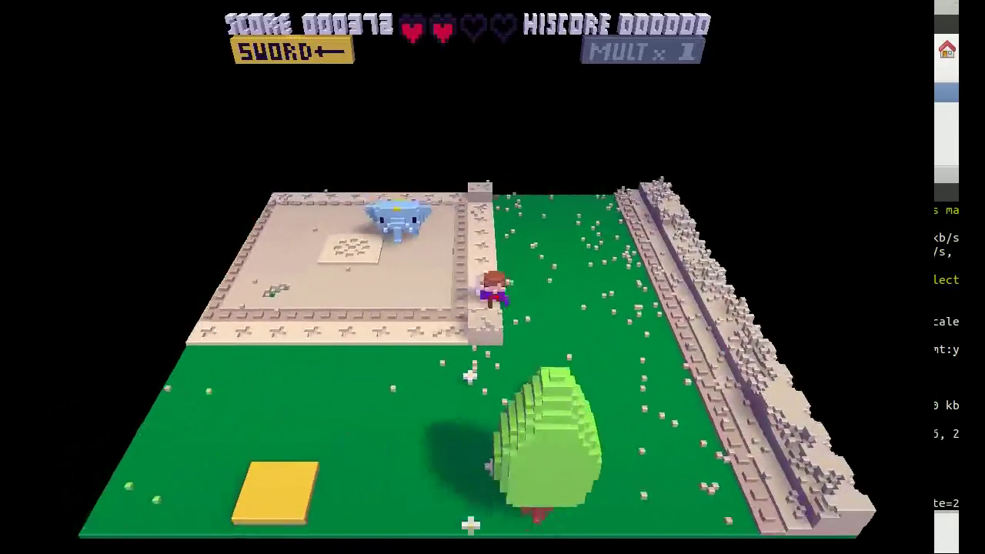
{"action": "key", "text": "Left"}
{"action": "key", "text": "Down"}
{"action": "key", "text": "Left"}
{"action": "key", "text": "Up"}
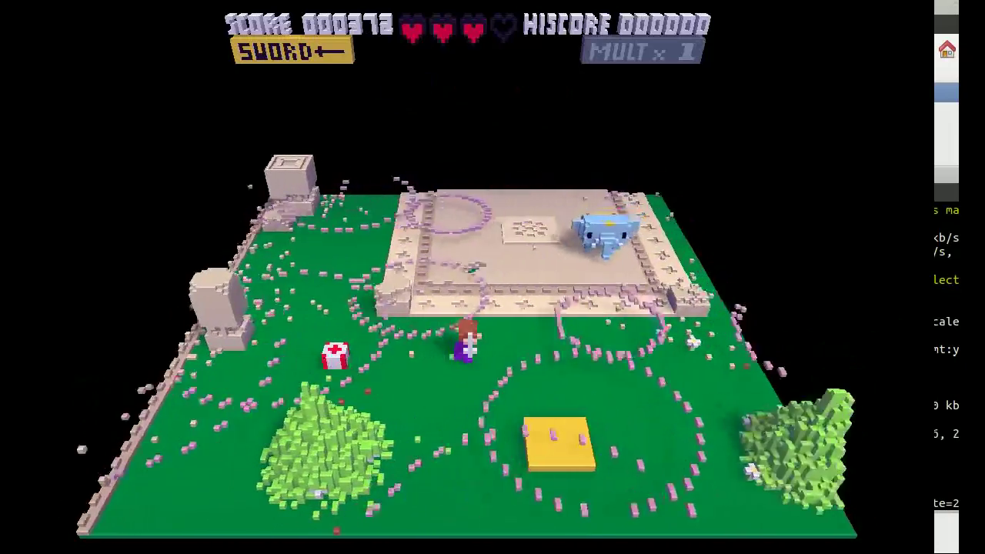
{"action": "key", "text": "Up"}
{"action": "key", "text": "Left"}
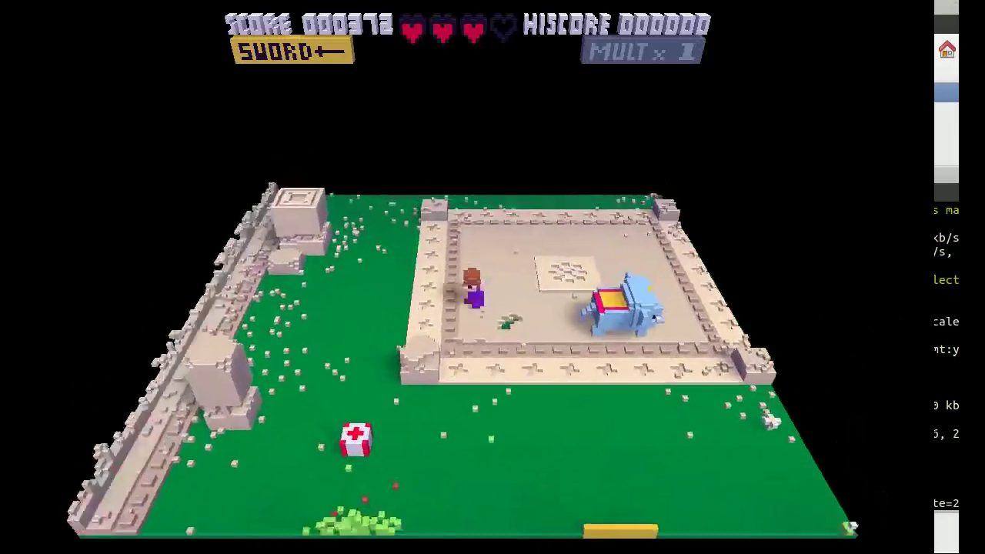
{"action": "key", "text": "Right"}
{"action": "key", "text": "Down"}
{"action": "key", "text": "Right"}
{"action": "key", "text": "Down"}
{"action": "key", "text": "Left"}
{"action": "key", "text": "x"}
{"action": "key", "text": "Right"}
{"action": "key", "text": "Left"}
{"action": "key", "text": "Right"}
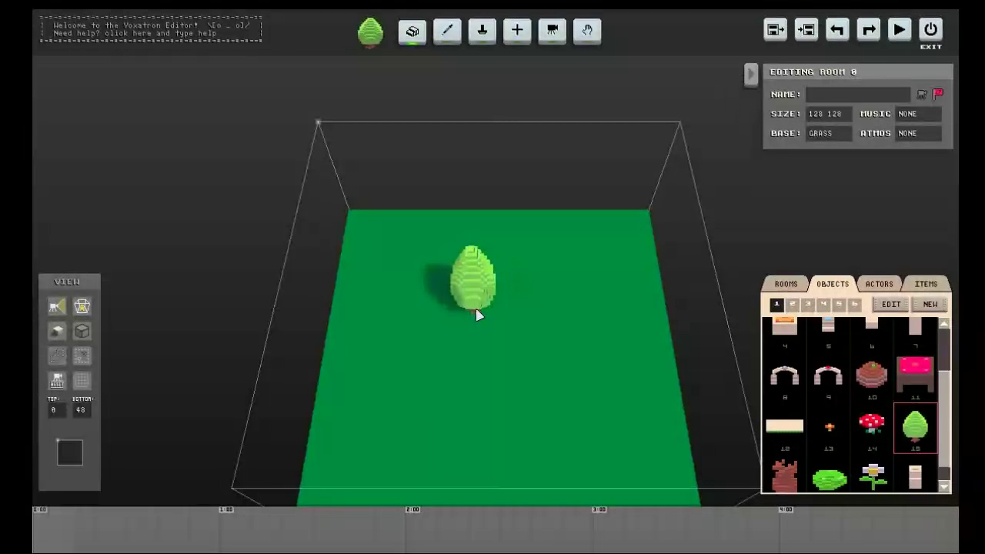
Step: Place four green trees (object 15) on the grass room floor: two near the back-left corner, one at the back-right, one at the front-left
{"action": "mouse_move", "coordinate": [479, 317]}
{"action": "middle_mouse_down"}
{"action": "mouse_move", "coordinate": [493, 347]}
{"action": "mouse_move", "coordinate": [476, 330]}
{"action": "middle_mouse_up"}
{"action": "left_click", "coordinate": [493, 346]}
{"action": "left_click", "coordinate": [473, 329]}
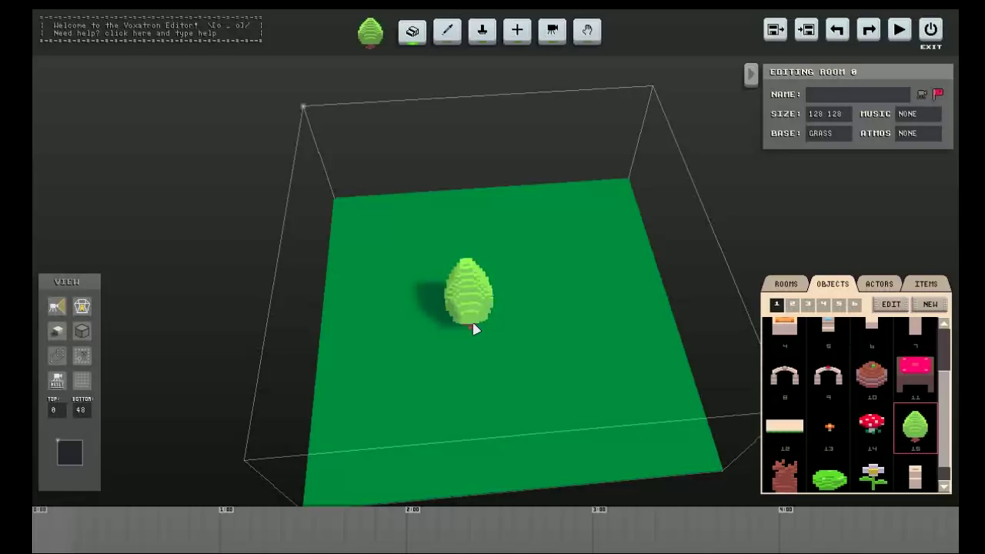
{"action": "key", "text": "space"}
{"action": "middle_click_drag", "start_coordinate": [487, 330], "coordinate": [522, 308]}
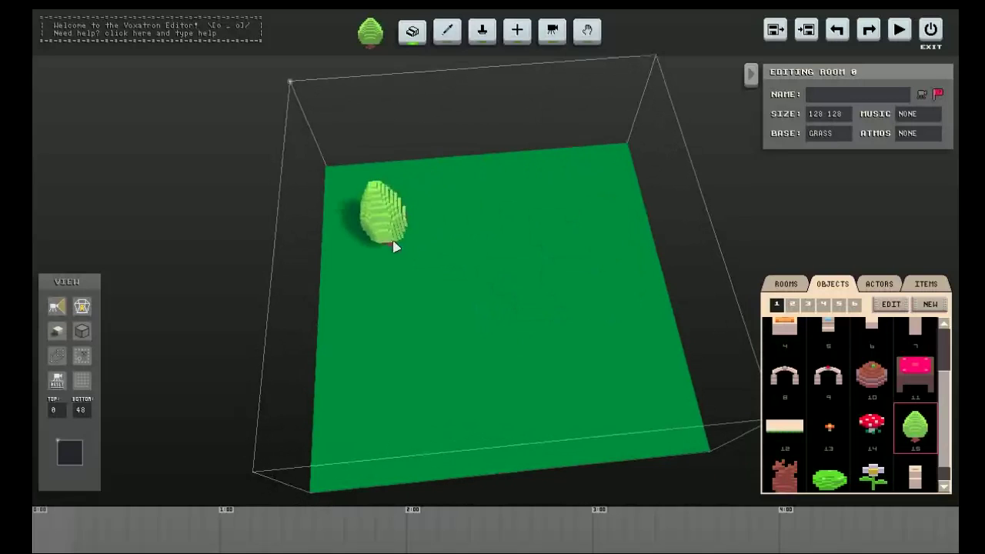
{"action": "left_click", "coordinate": [362, 244]}
{"action": "left_click", "coordinate": [414, 209]}
{"action": "left_click", "coordinate": [600, 197]}
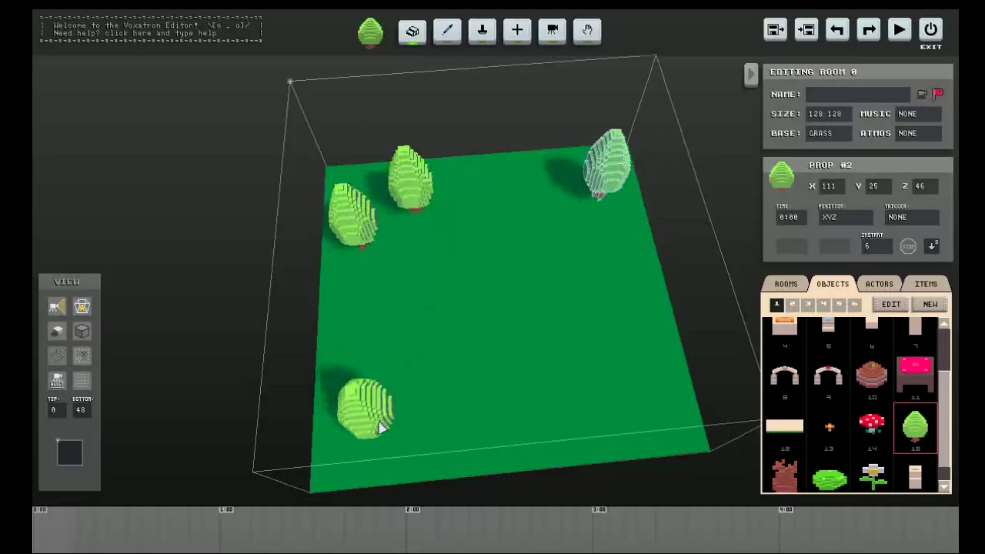
{"action": "left_click", "coordinate": [382, 423]}
Step: Choose the small orange flower (object 13) and scatter eight of them across the grass between the trees
{"action": "left_click", "coordinate": [844, 428]}
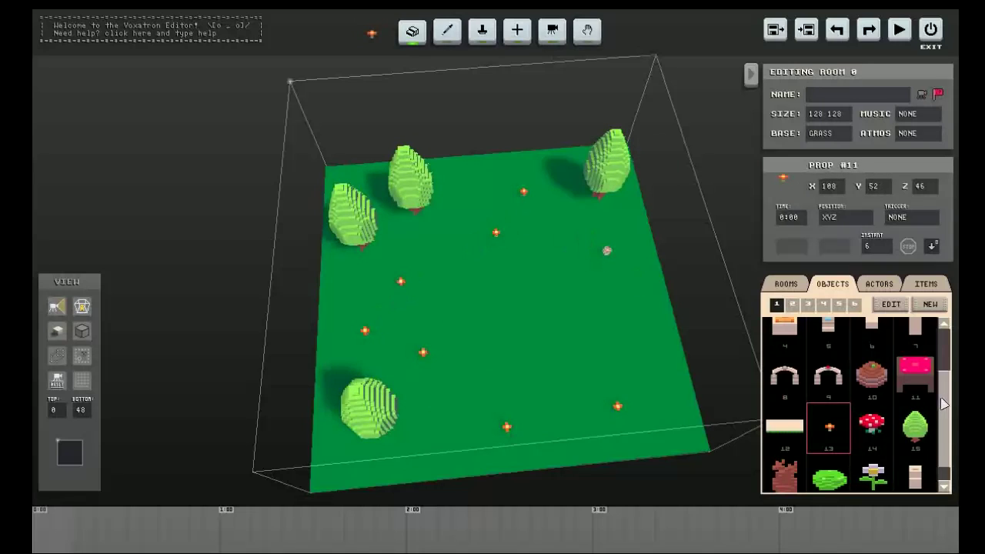
Step: Place the grey robot actor (actor 0) on the grass slightly right of the room's centre
{"action": "left_click_drag", "start_coordinate": [944, 404], "coordinate": [955, 435]}
{"action": "scroll", "coordinate": [953, 445], "scroll_direction": "up", "scroll_amount": 2}
{"action": "scroll", "coordinate": [939, 444], "scroll_direction": "down", "scroll_amount": 2}
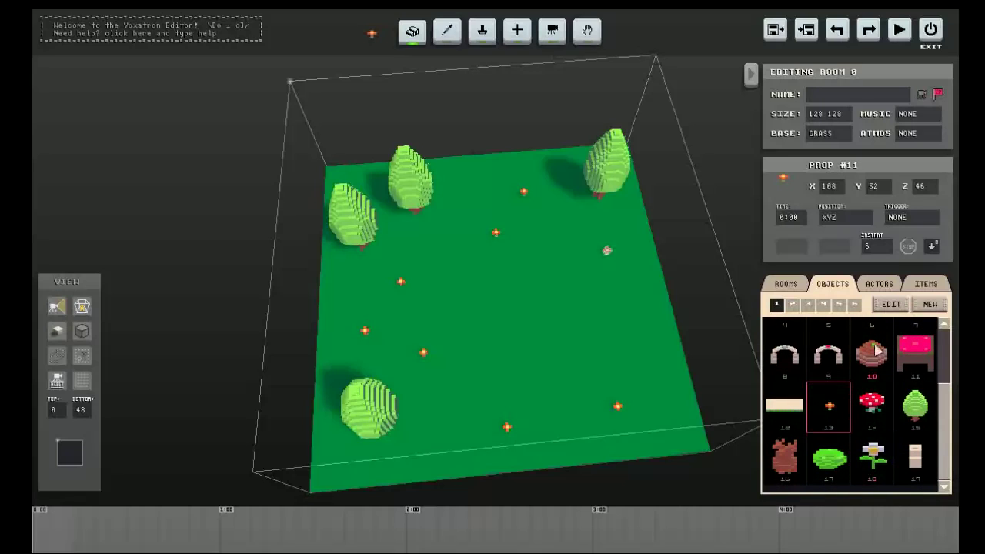
{"action": "left_click", "coordinate": [880, 285]}
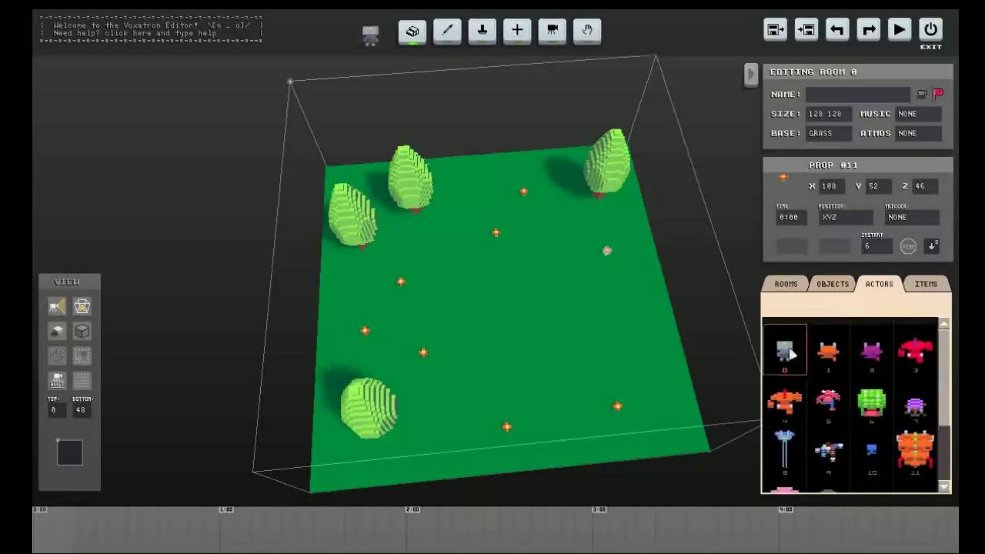
{"action": "left_click", "coordinate": [476, 322]}
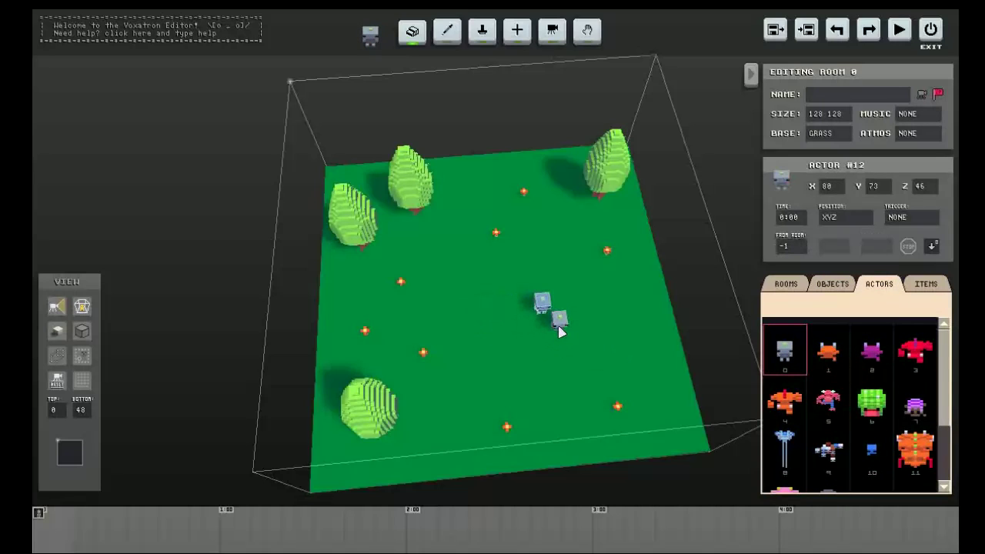
Step: Turn the robot actor to face the room's right side and set its From Room value to 0
{"action": "mouse_move", "coordinate": [600, 329]}
{"action": "right_mouse_down"}
{"action": "mouse_move", "coordinate": [615, 367]}
{"action": "mouse_move", "coordinate": [556, 378]}
{"action": "mouse_move", "coordinate": [760, 305]}
{"action": "right_mouse_up"}
{"action": "scroll", "coordinate": [612, 350], "scroll_direction": "up", "scroll_amount": 2}
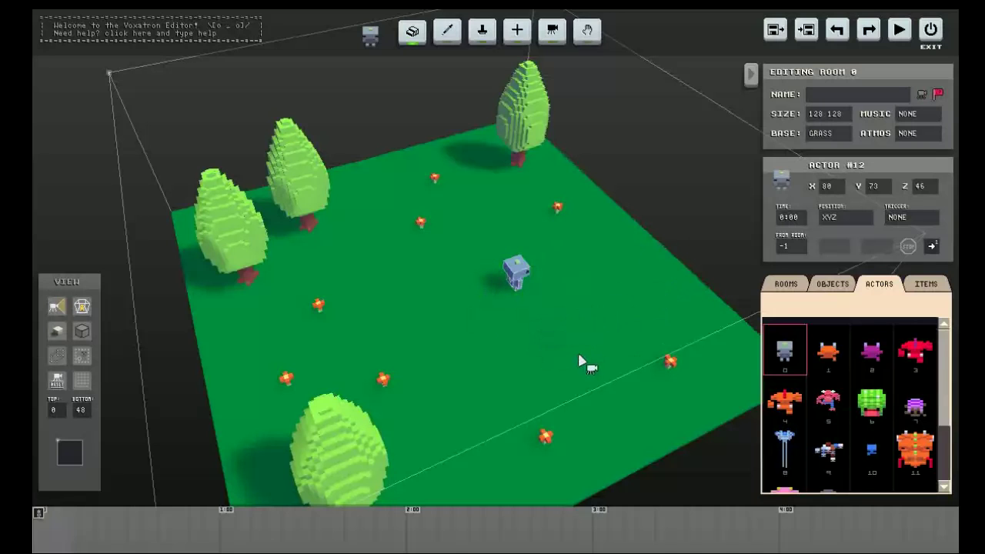
{"action": "middle_click_drag", "start_coordinate": [573, 356], "coordinate": [573, 356]}
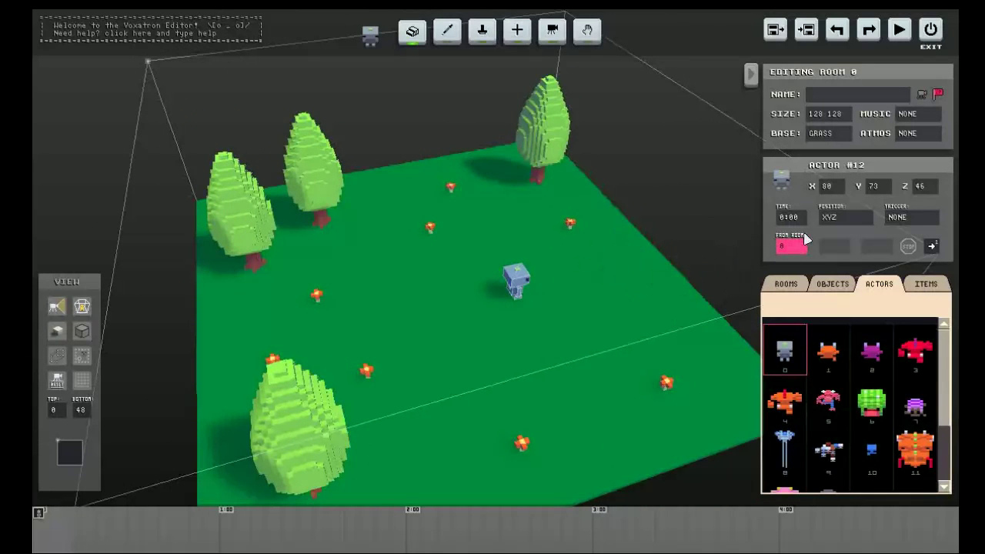
{"action": "middle_click_drag", "start_coordinate": [570, 340], "coordinate": [569, 340]}
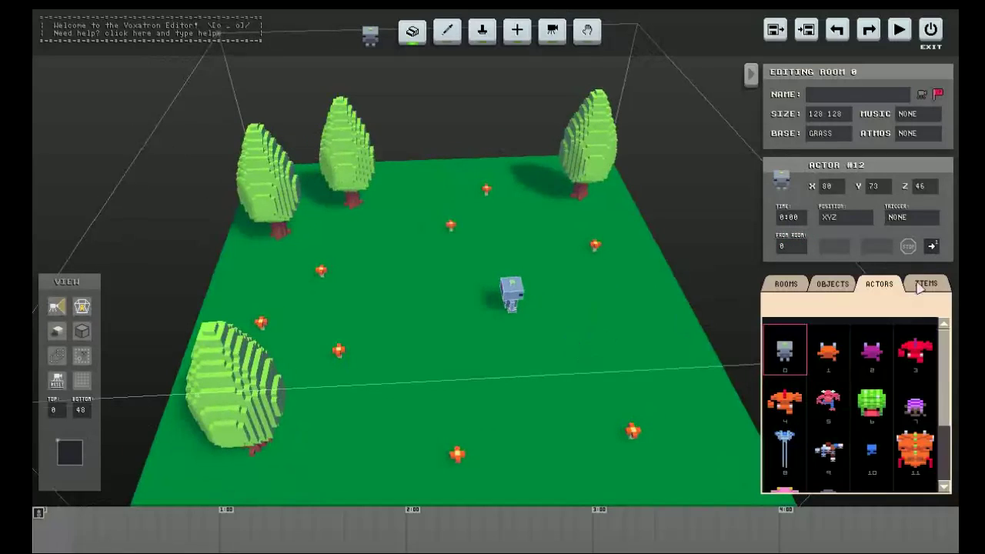
Step: Create a second grass room (room 1) and place five white flowers (object 18) in its back half
{"action": "left_click", "coordinate": [787, 285]}
{"action": "left_click", "coordinate": [926, 307]}
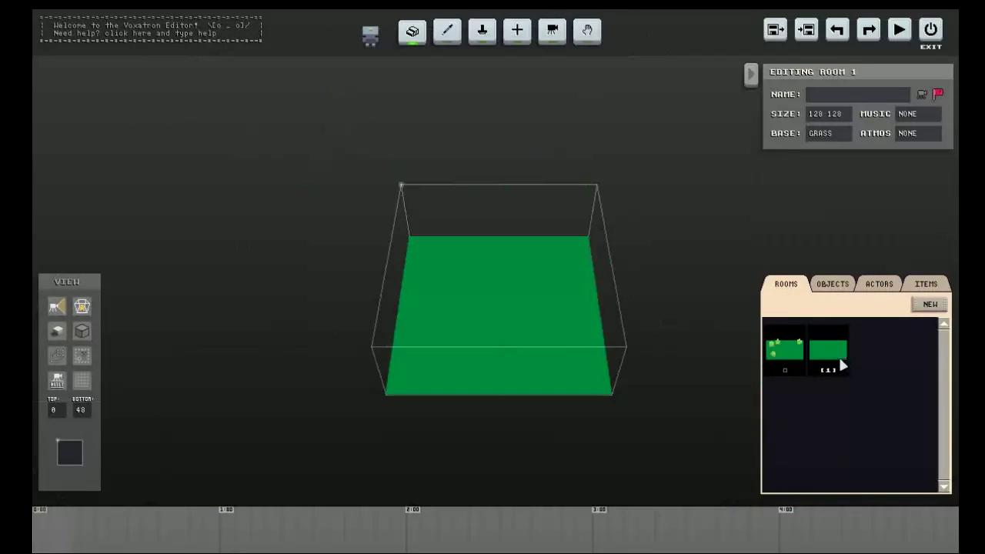
{"action": "left_click", "coordinate": [835, 286]}
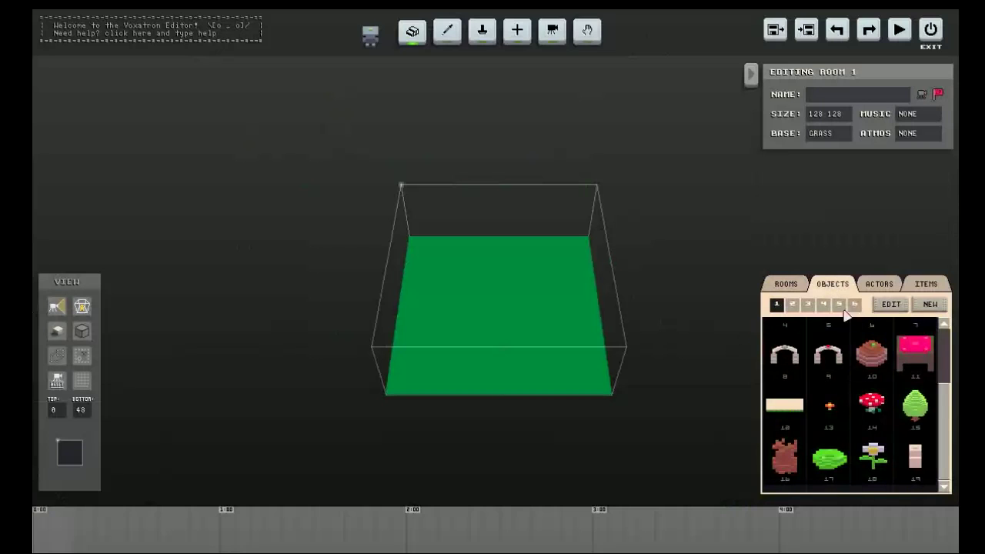
{"action": "left_click", "coordinate": [496, 252]}
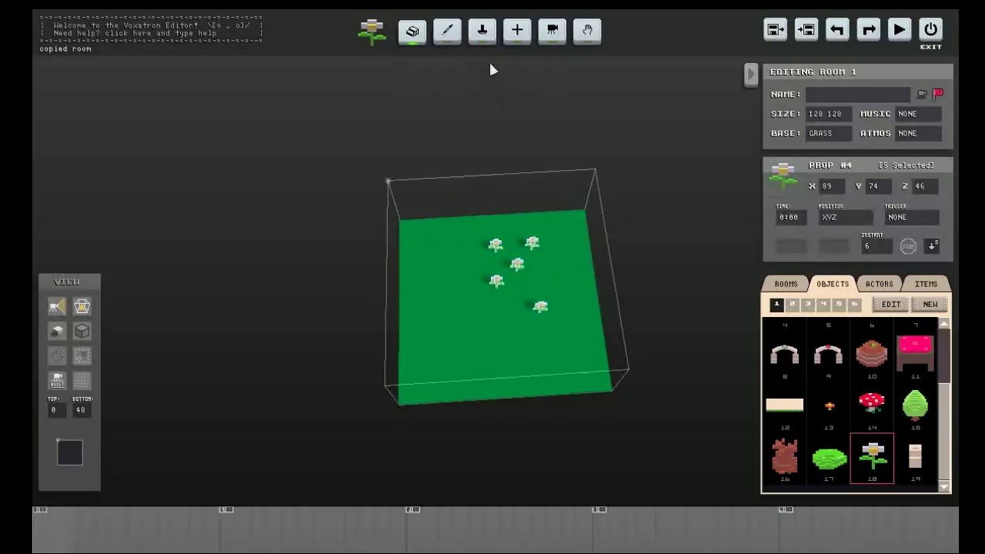
Step: Scatter copies of the white flower group across the whole floor of room 1 with the stamp tool
{"action": "left_click", "coordinate": [483, 31]}
{"action": "left_click", "coordinate": [470, 248]}
{"action": "left_click", "coordinate": [555, 281]}
{"action": "left_click", "coordinate": [563, 351]}
{"action": "left_click", "coordinate": [482, 367]}
{"action": "left_click", "coordinate": [449, 383]}
{"action": "left_click", "coordinate": [442, 248]}
{"action": "left_click", "coordinate": [527, 258]}
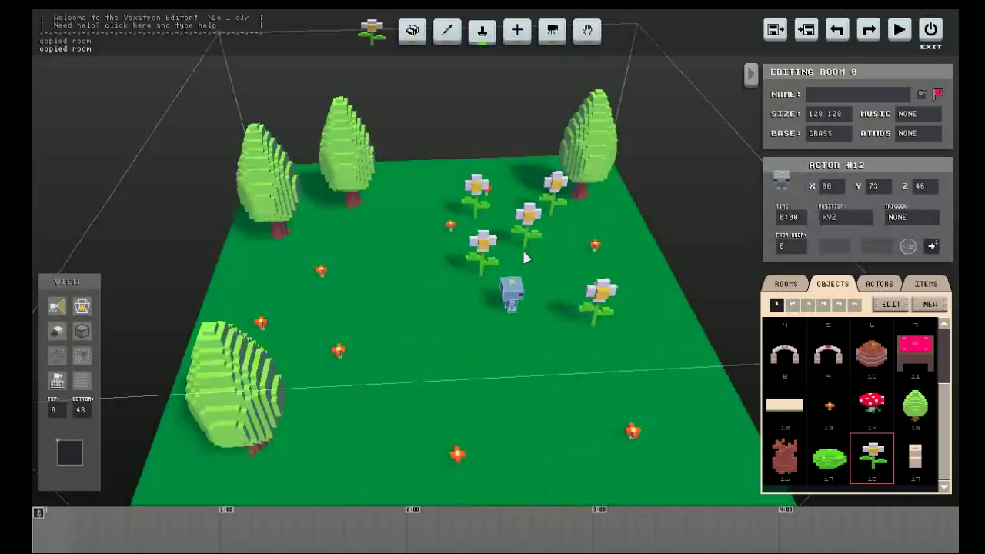
Step: Test-play the level and return to the editor
{"action": "key", "text": "ctrl+r"}
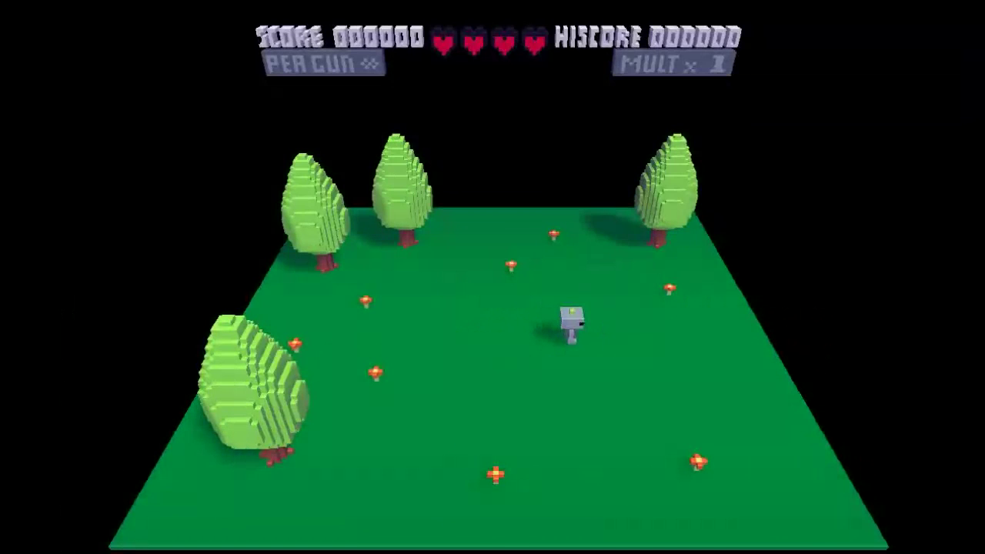
{"action": "key", "text": "Escape"}
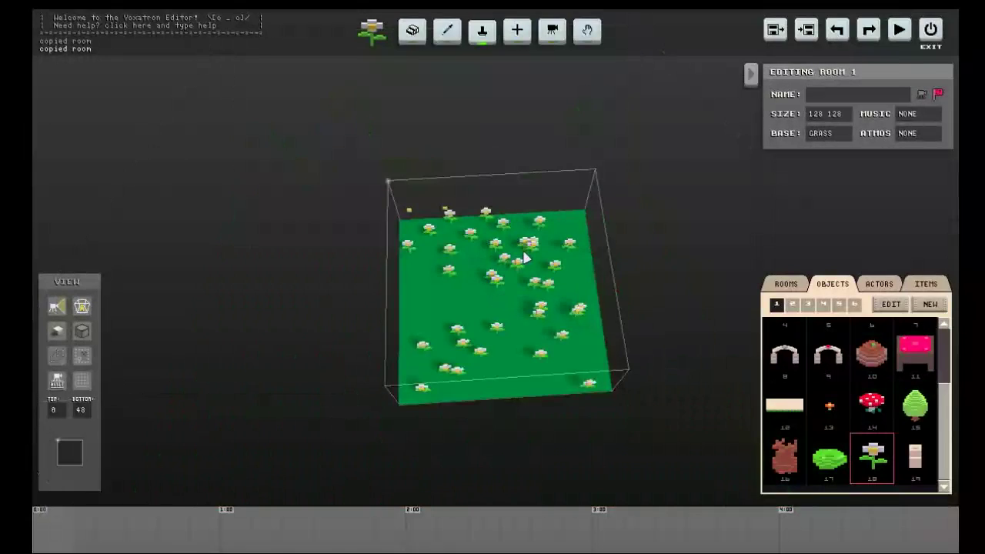
{"action": "key", "text": "ctrl+r"}
{"action": "key", "text": "Escape"}
{"action": "key", "text": "Up"}
{"action": "key", "text": "Return"}
Step: Reopen room 0, rotate the stone arch (object 8) sideways and place it at the middle of the right edge
{"action": "left_click", "coordinate": [785, 285]}
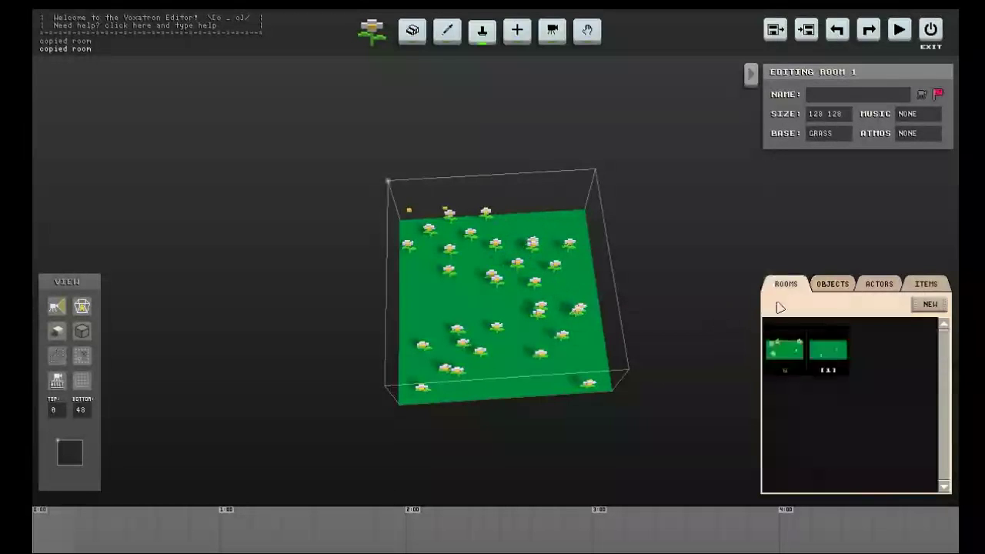
{"action": "left_click", "coordinate": [784, 348]}
{"action": "left_click", "coordinate": [846, 284]}
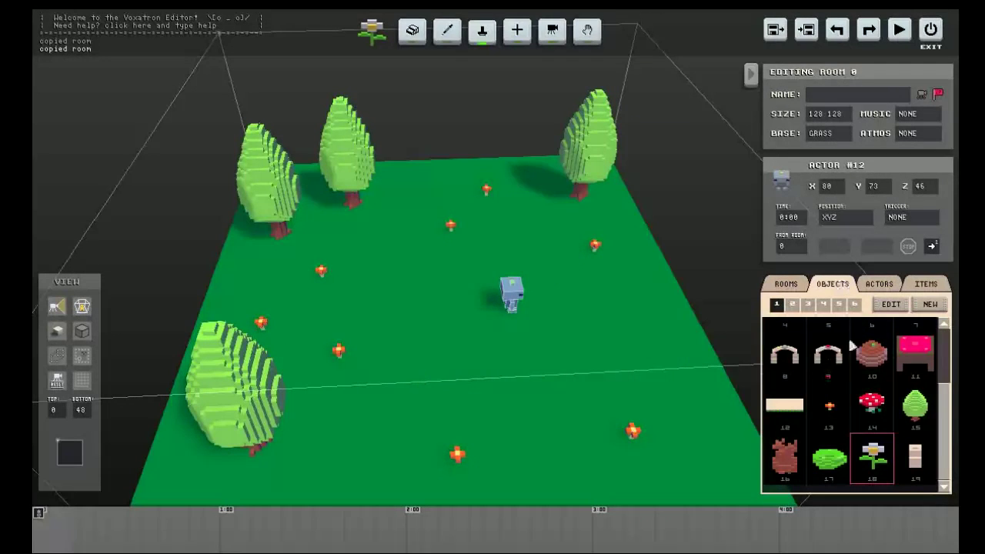
{"action": "left_click", "coordinate": [782, 354]}
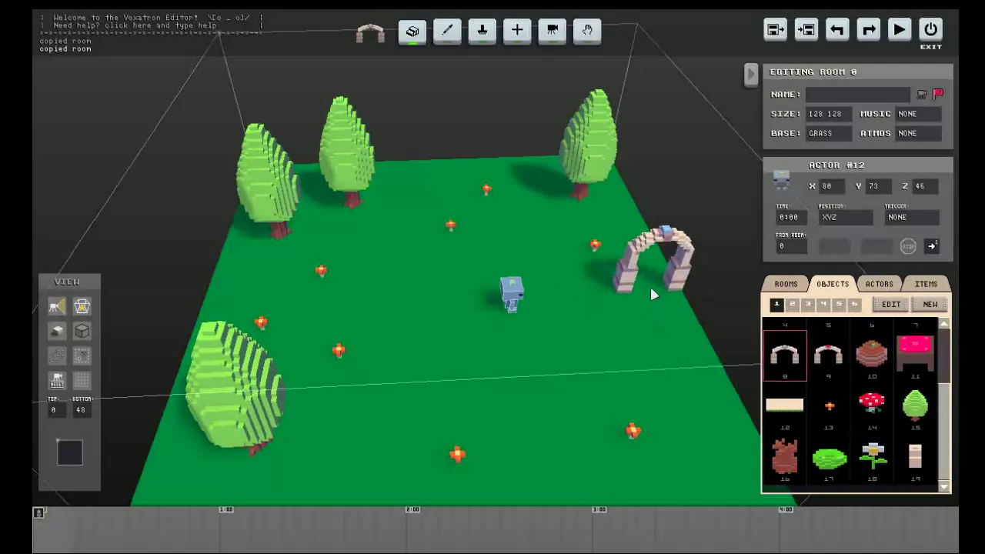
{"action": "key", "text": "r"}
{"action": "key", "text": "r"}
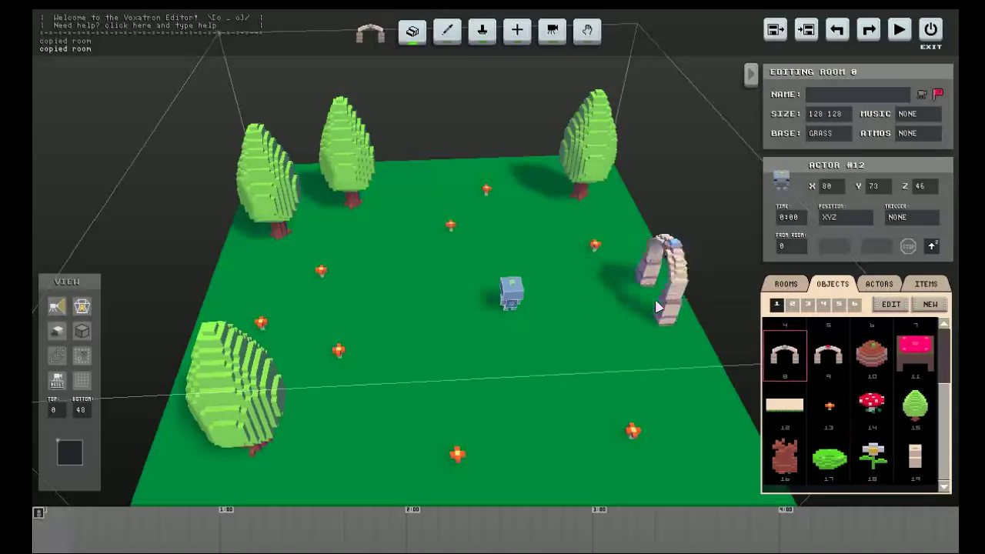
{"action": "scroll", "coordinate": [656, 307], "scroll_direction": "down", "scroll_amount": 1}
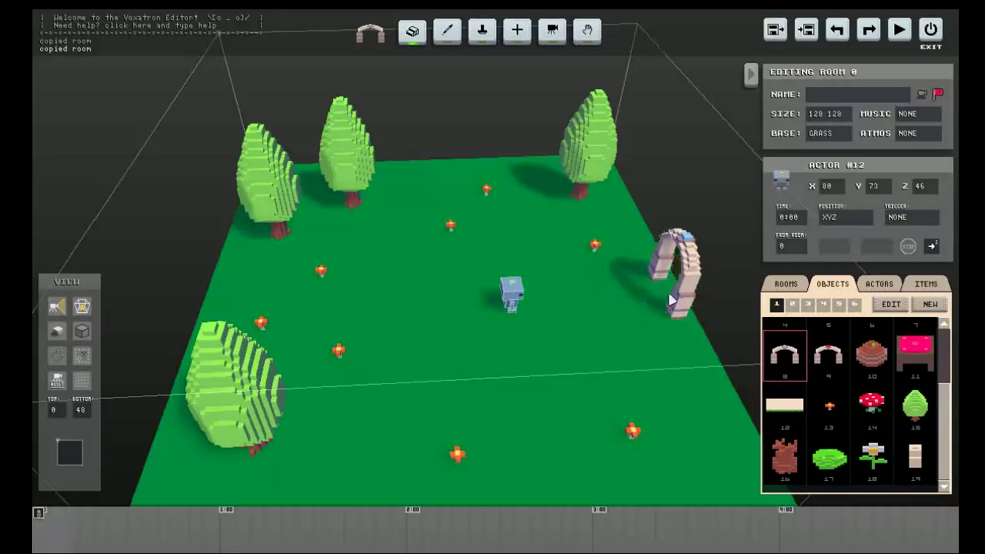
{"action": "left_click", "coordinate": [680, 296]}
Step: Place a matching stone arch at the middle of the left edge of room 1
{"action": "key", "text": "plus"}
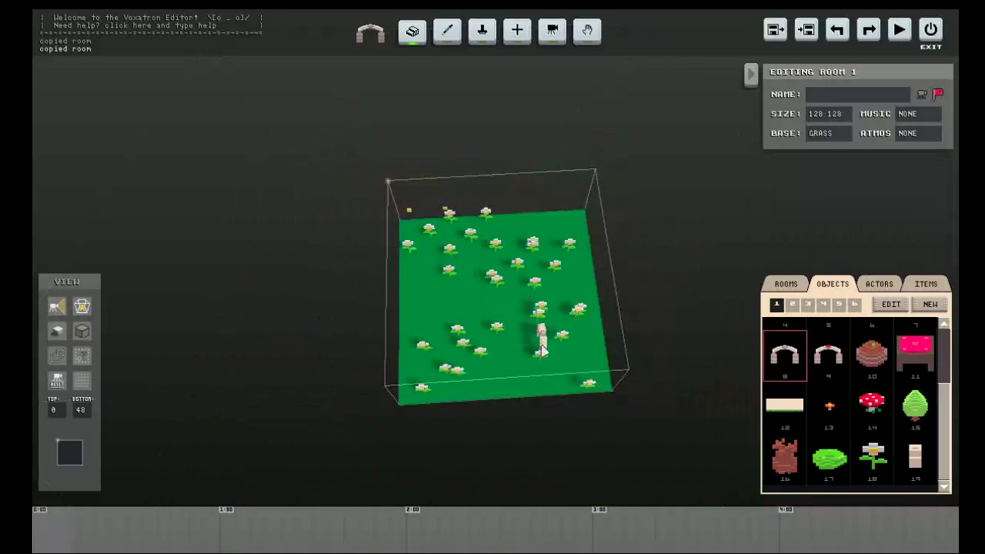
{"action": "scroll", "coordinate": [443, 294], "scroll_direction": "up", "scroll_amount": 5}
{"action": "middle_click_drag", "start_coordinate": [428, 320], "coordinate": [340, 310]}
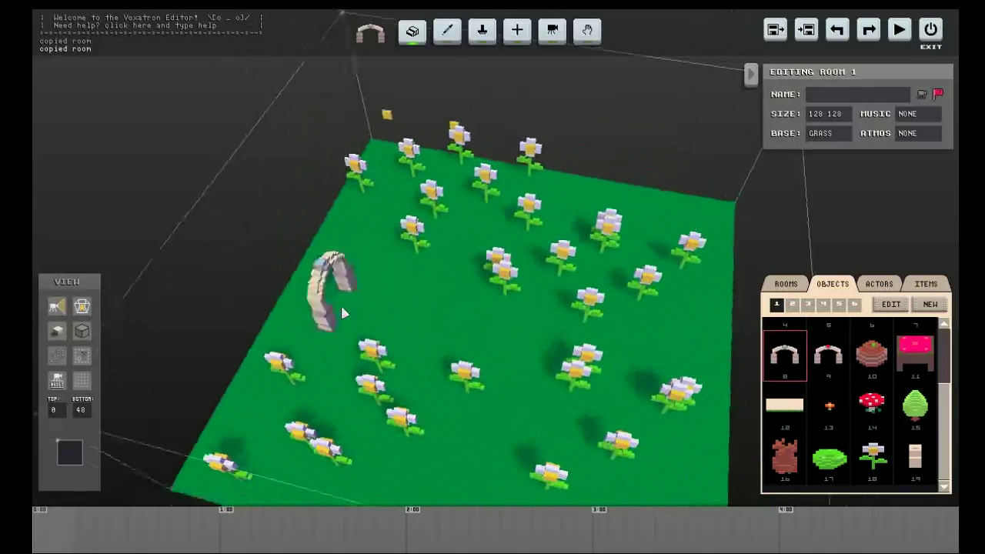
{"action": "left_click", "coordinate": [305, 280]}
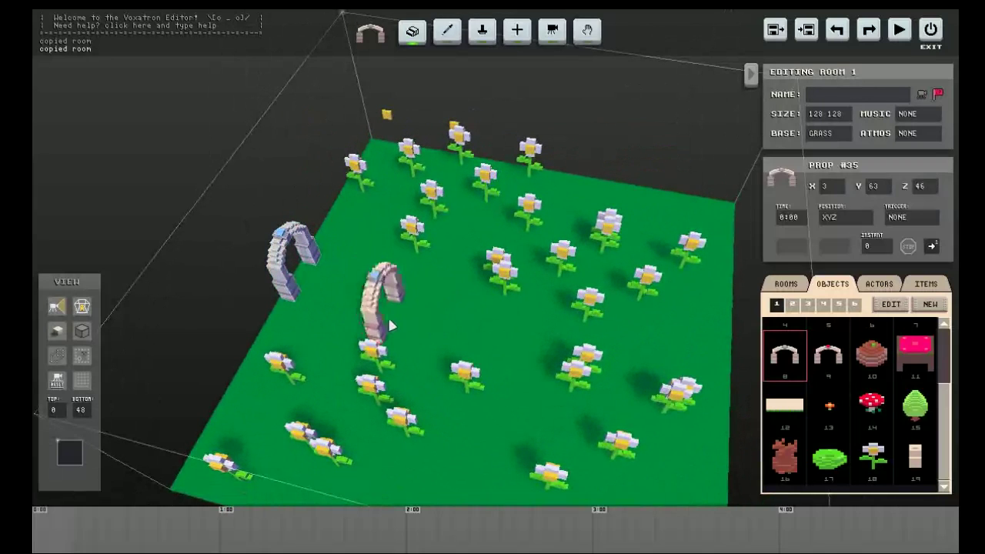
Step: Back in room 0, examine the red, green and blue door items (items 9, 10 and 11)
{"action": "key", "text": "minus"}
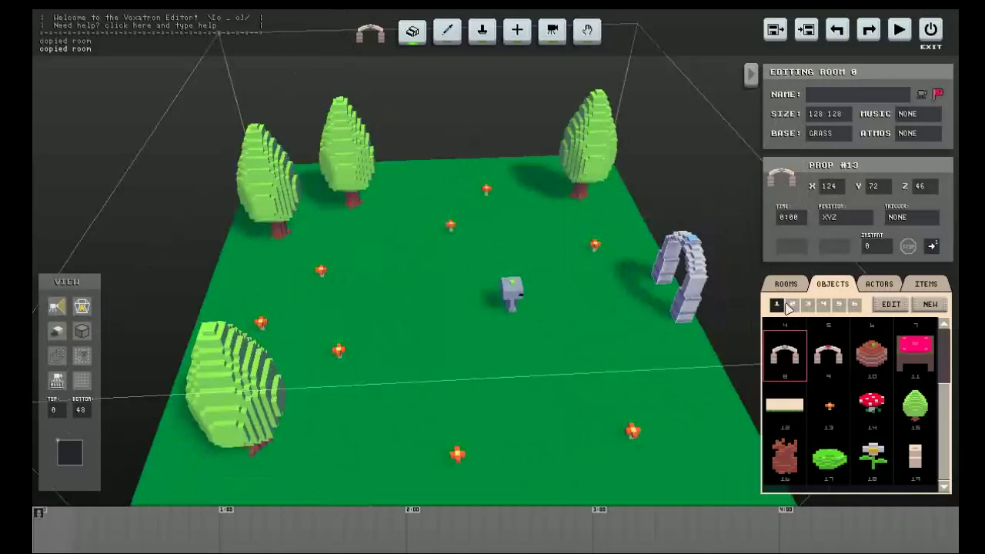
{"action": "left_click", "coordinate": [926, 288]}
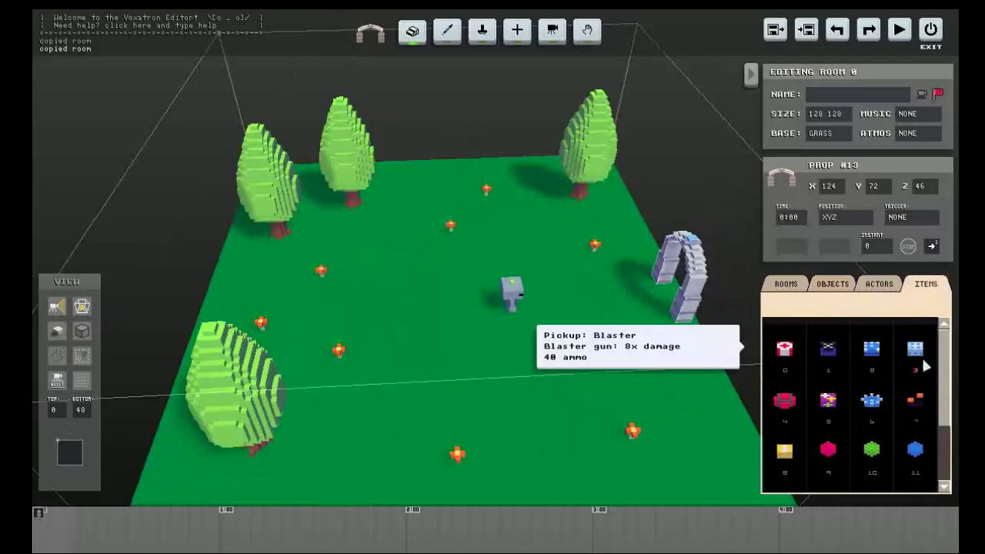
{"action": "scroll", "coordinate": [893, 384], "scroll_direction": "down", "scroll_amount": 1}
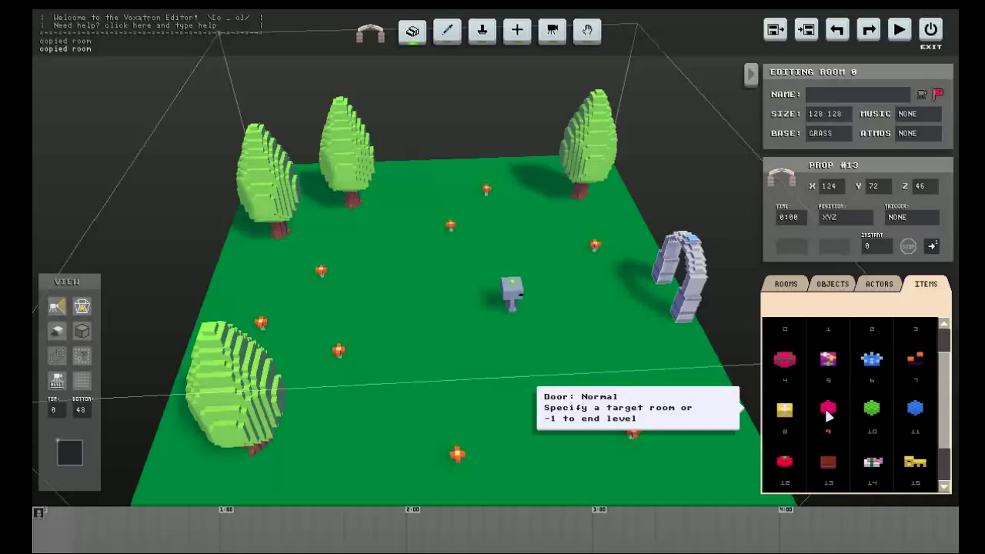
{"action": "left_click", "coordinate": [828, 415]}
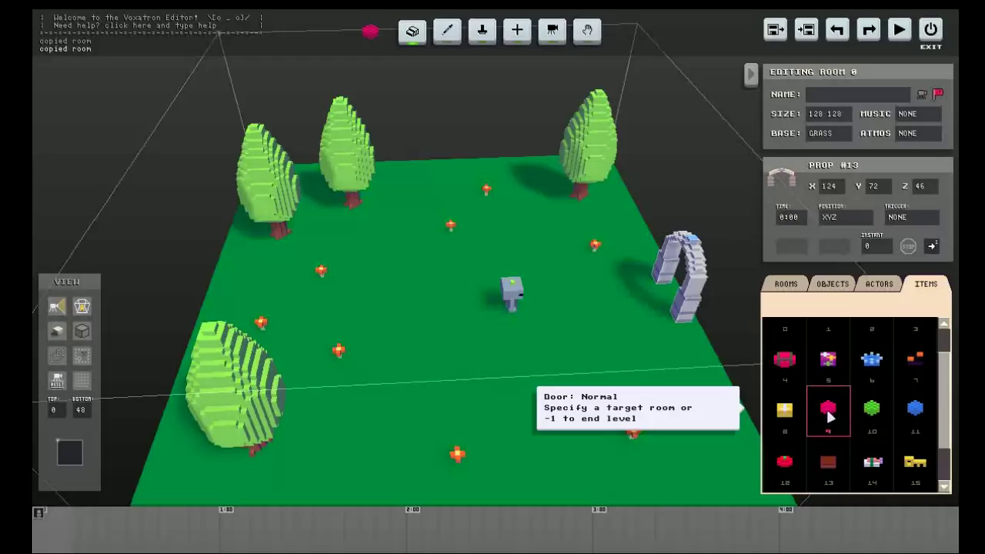
{"action": "left_click", "coordinate": [877, 409]}
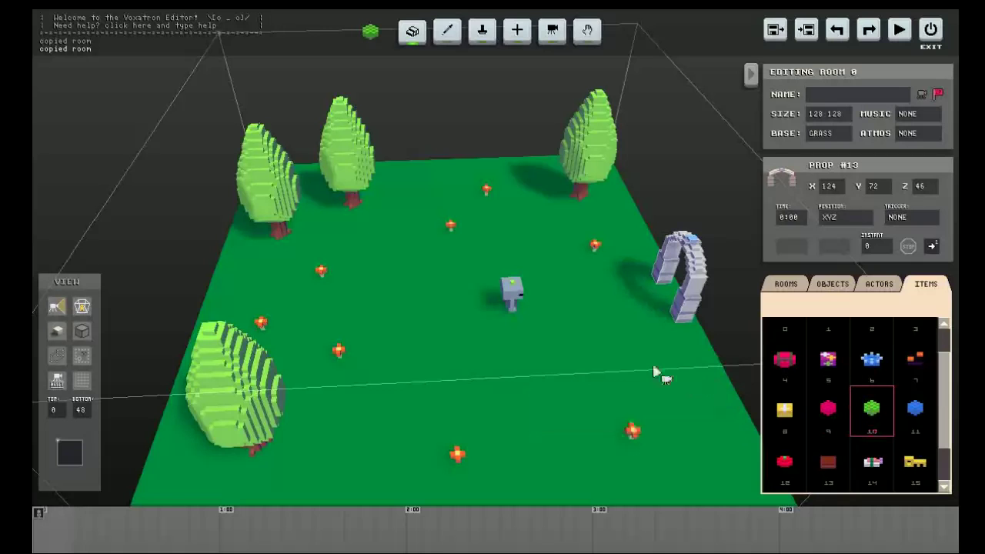
{"action": "middle_click_drag", "start_coordinate": [655, 369], "coordinate": [639, 344]}
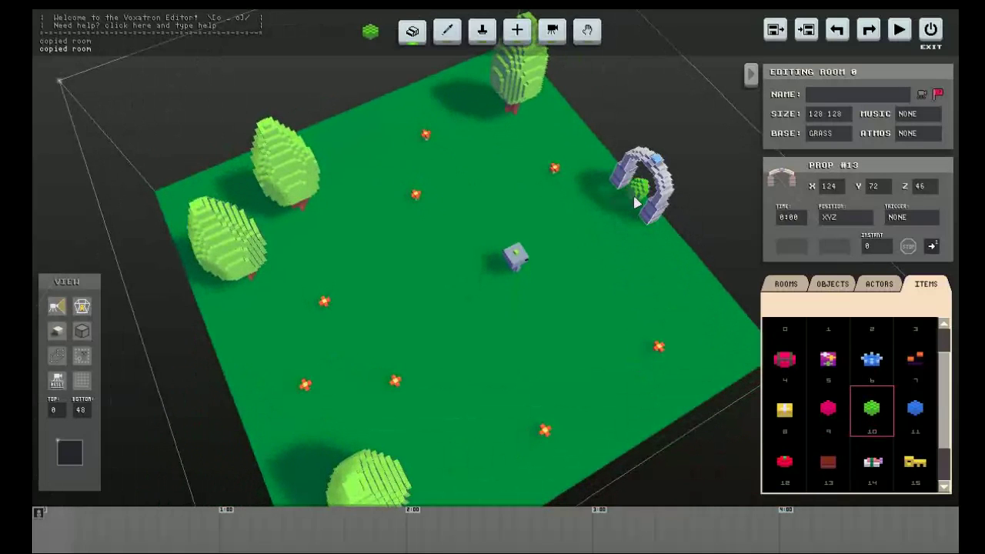
{"action": "right_click_drag", "start_coordinate": [613, 278], "coordinate": [676, 362]}
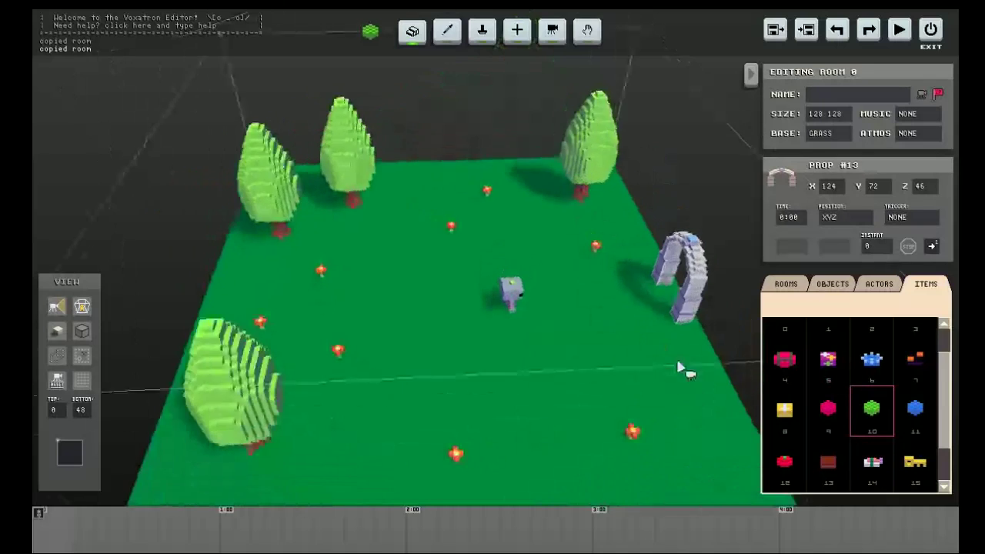
{"action": "left_click", "coordinate": [915, 414]}
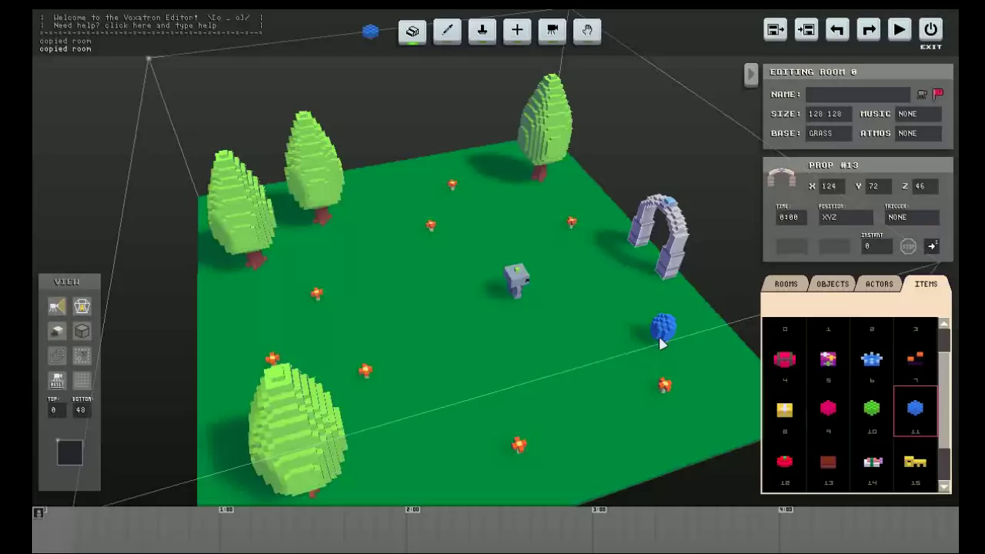
{"action": "right_click", "coordinate": [625, 315]}
Step: Place the green door (item 10) inside room 0's archway and set its Go To Room value to 1
{"action": "left_click", "coordinate": [872, 408]}
{"action": "right_click_drag", "start_coordinate": [590, 301], "coordinate": [588, 300]}
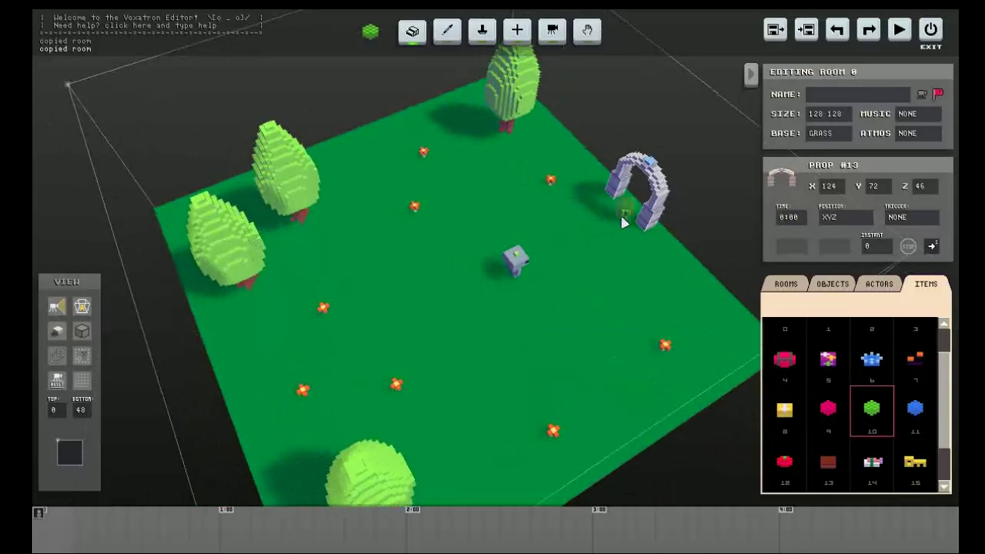
{"action": "left_click", "coordinate": [626, 208]}
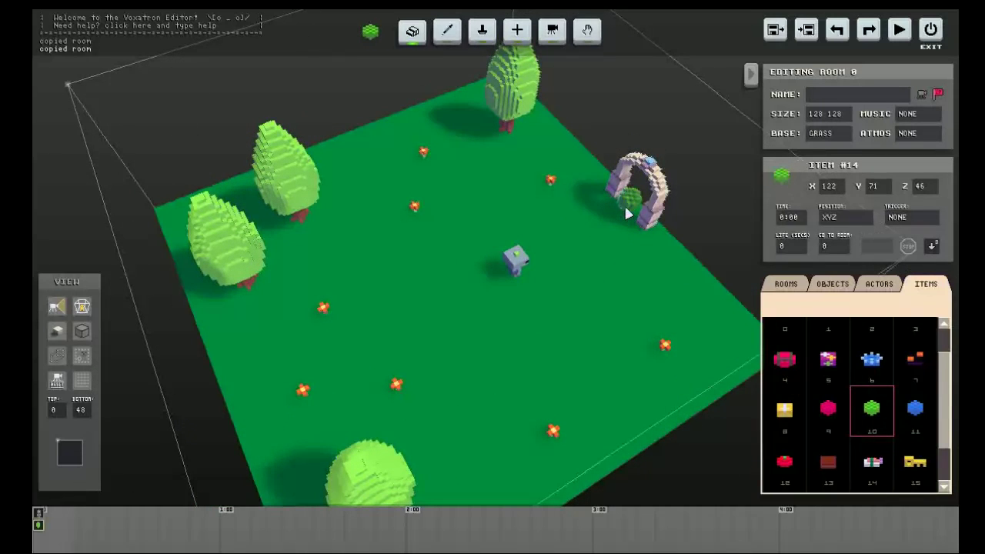
{"action": "left_click", "coordinate": [836, 247]}
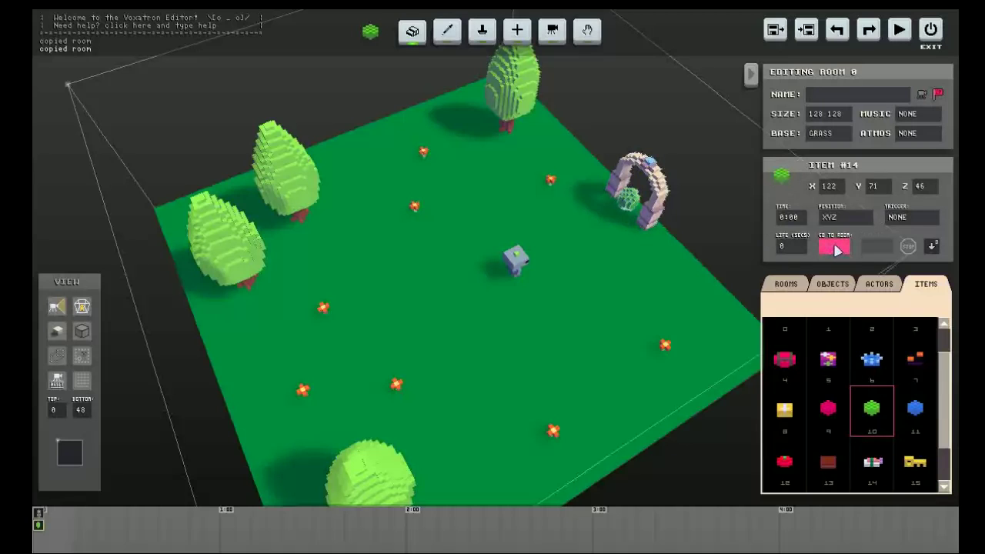
{"action": "key", "text": "Return"}
Step: Place a green door (item 10) inside room 1's archway with Go To Room 0, and check room 0's door target
{"action": "key", "text": "plus"}
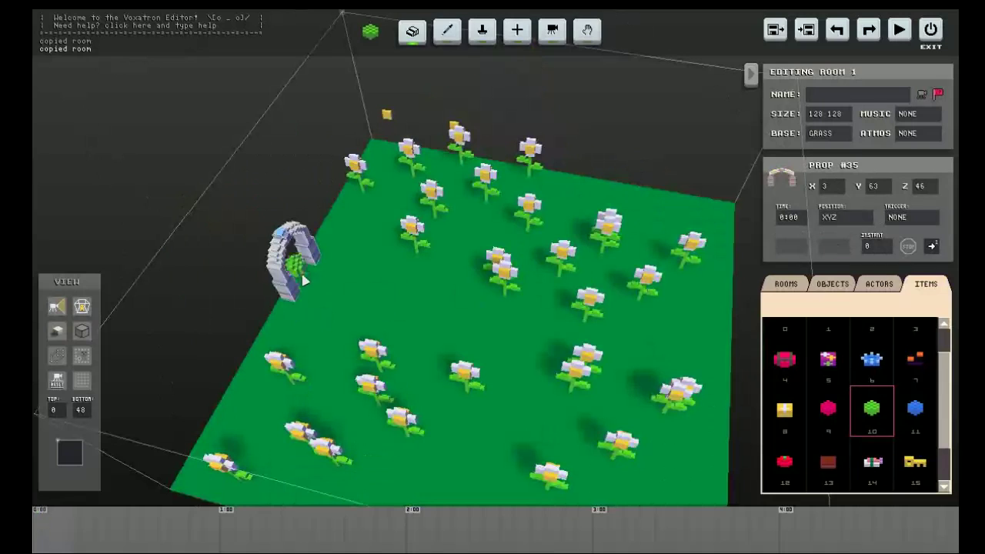
{"action": "left_click", "coordinate": [302, 279]}
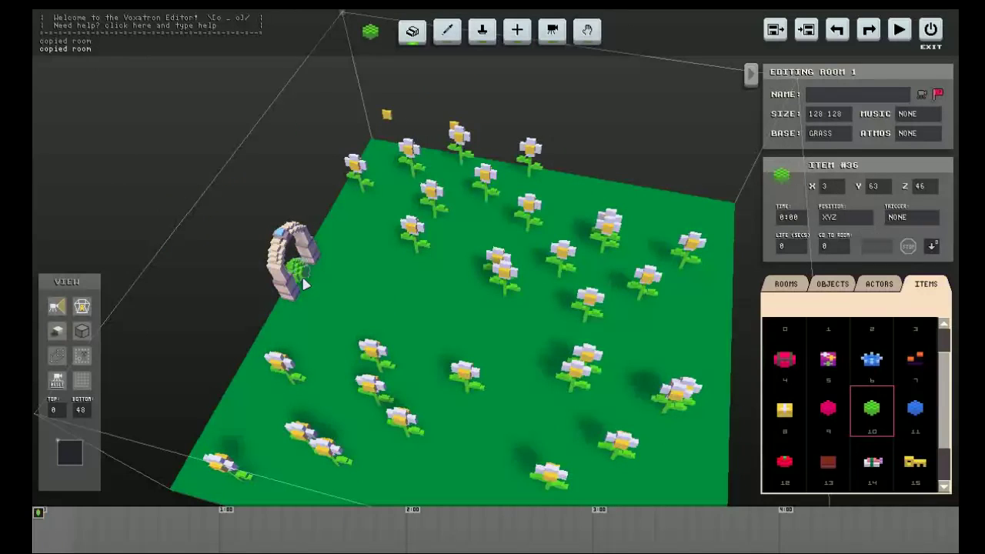
{"action": "left_click", "coordinate": [839, 251]}
{"action": "left_click", "coordinate": [839, 252]}
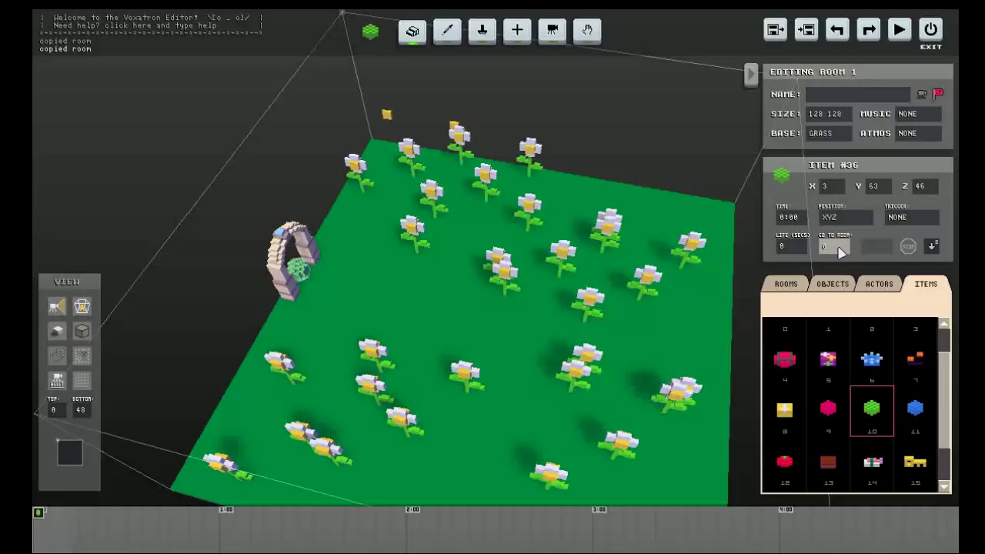
{"action": "left_click", "coordinate": [839, 248]}
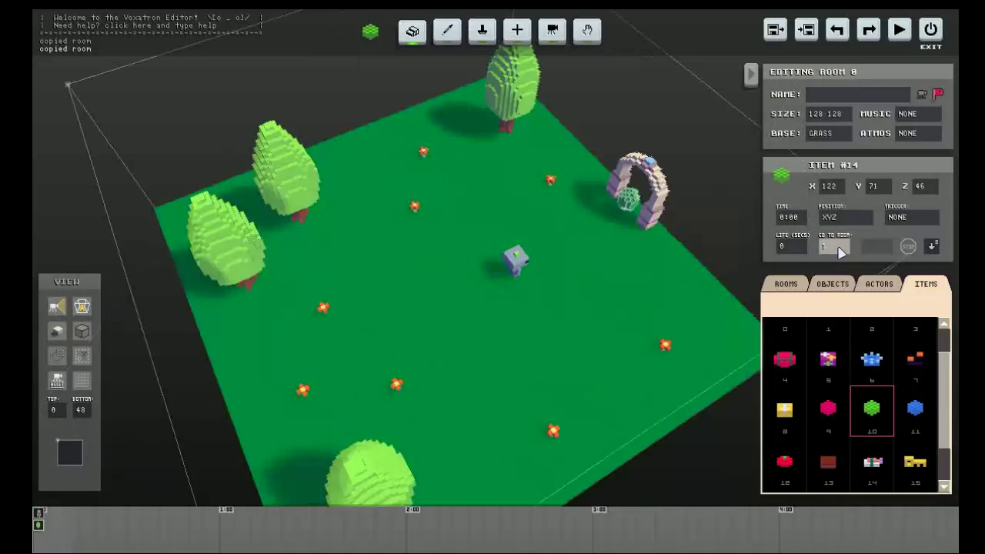
Step: Playtest room 0 by walking the player through the archway door into room 1, and return to the editor
{"action": "key", "text": "ctrl+r"}
{"action": "key", "text": "Right"}
{"action": "key", "text": "Left"}
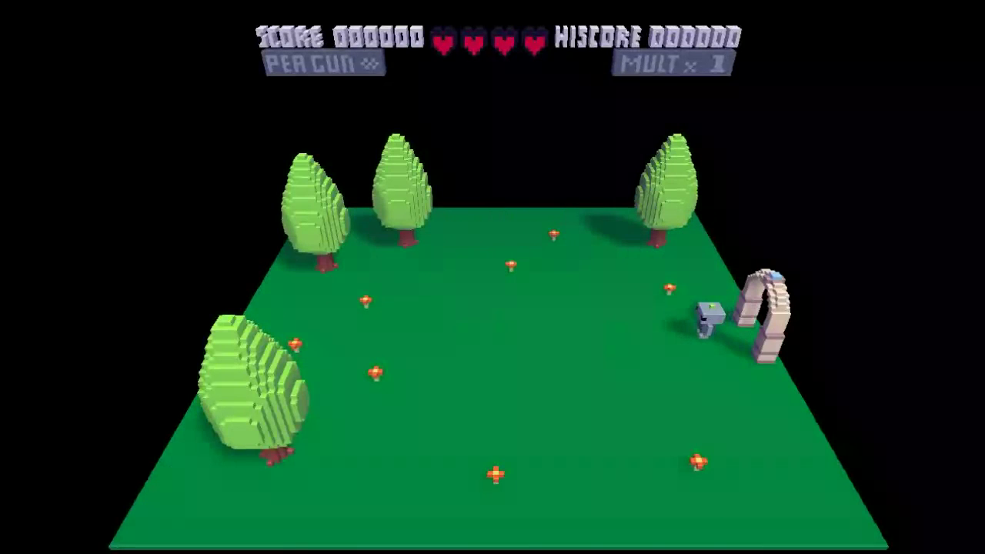
{"action": "key", "text": "Right"}
{"action": "key", "text": "Up"}
{"action": "key", "text": "Right"}
{"action": "key", "text": "Down"}
{"action": "key", "text": "Escape"}
{"action": "key", "text": "Return"}
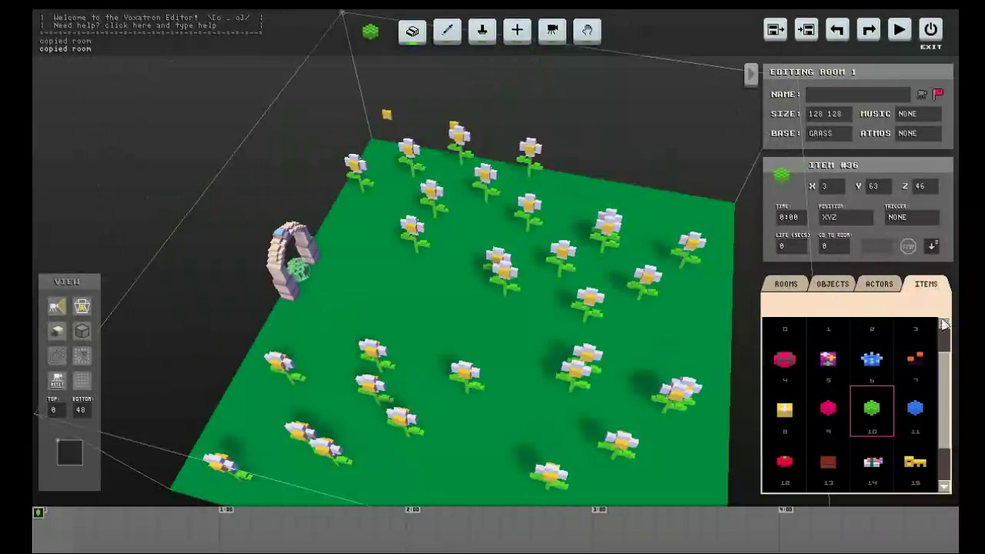
Step: Place two blue doors (item 11) in room 1, one moved to X 45, Y 50, Z 38 and the other at X 77, Y 51, Z 38
{"action": "left_click_drag", "start_coordinate": [945, 388], "coordinate": [945, 402]}
{"action": "left_click", "coordinate": [915, 388]}
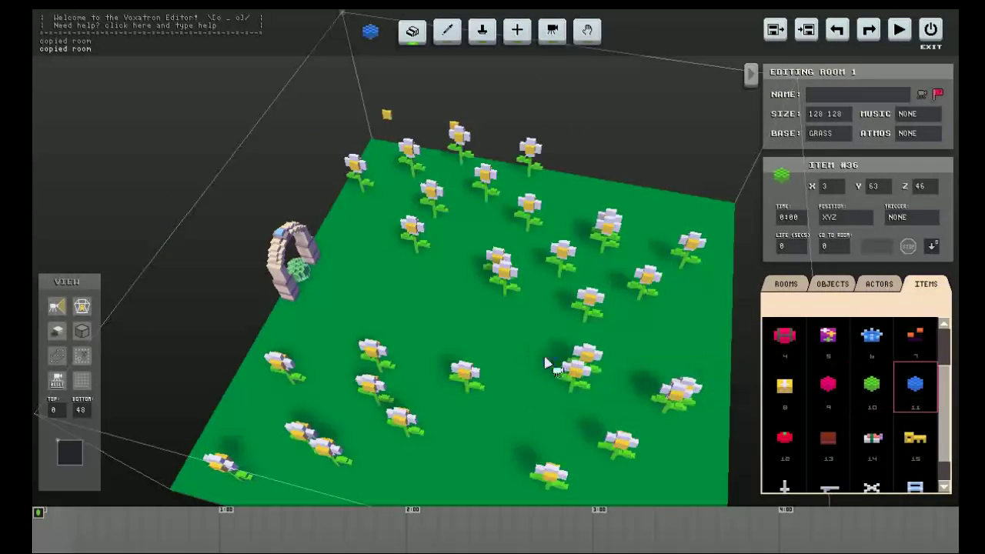
{"action": "middle_click_drag", "start_coordinate": [546, 357], "coordinate": [554, 354]}
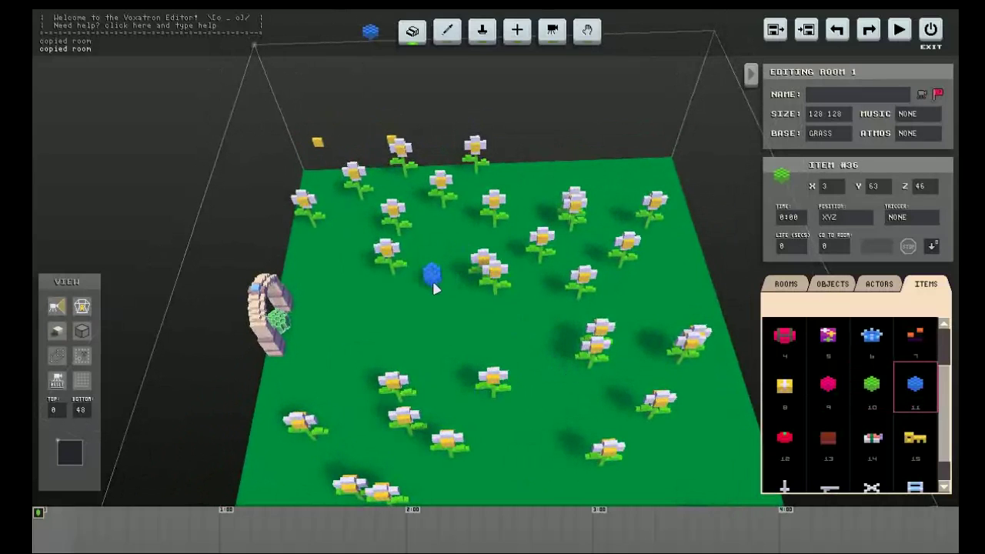
{"action": "left_click", "coordinate": [432, 281]}
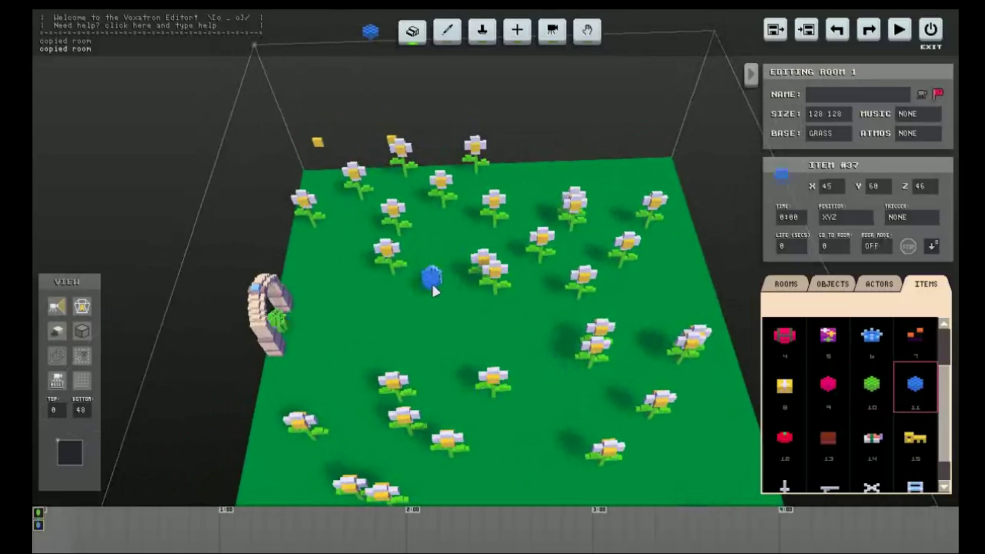
{"action": "left_click", "coordinate": [544, 271]}
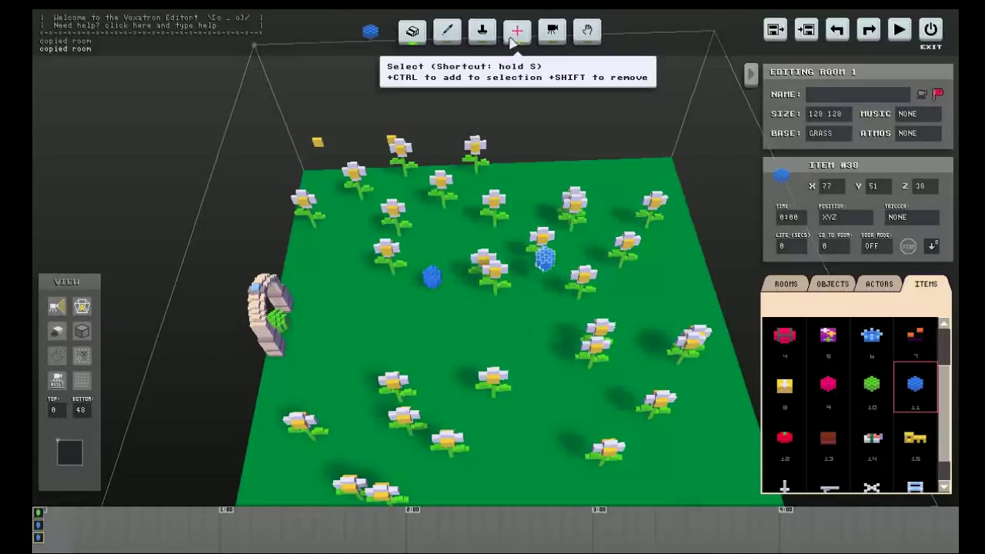
{"action": "left_click", "coordinate": [513, 35]}
{"action": "left_click", "coordinate": [433, 277]}
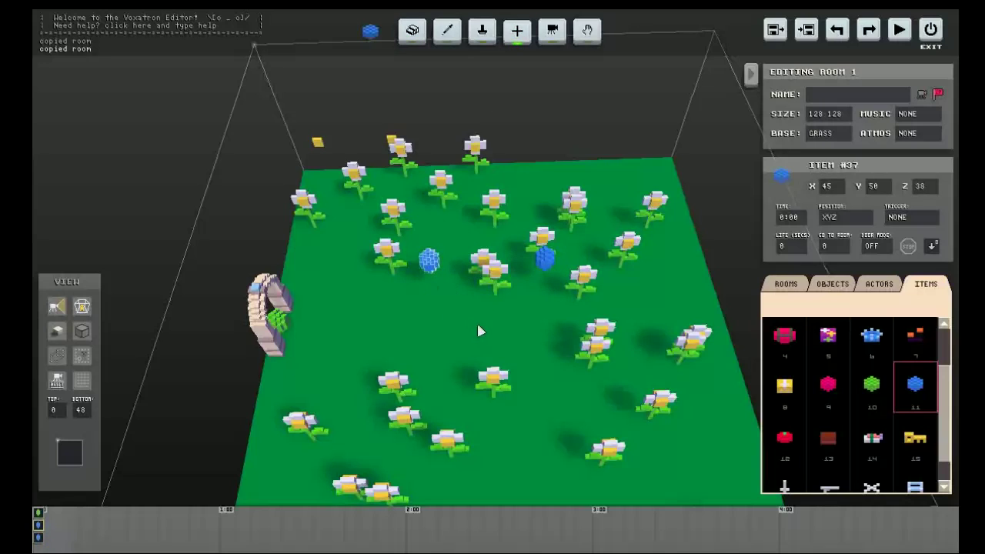
{"action": "left_click", "coordinate": [465, 319]}
Step: Create two new rooms and set room 2's atmosphere to Rain
{"action": "left_click", "coordinate": [801, 286]}
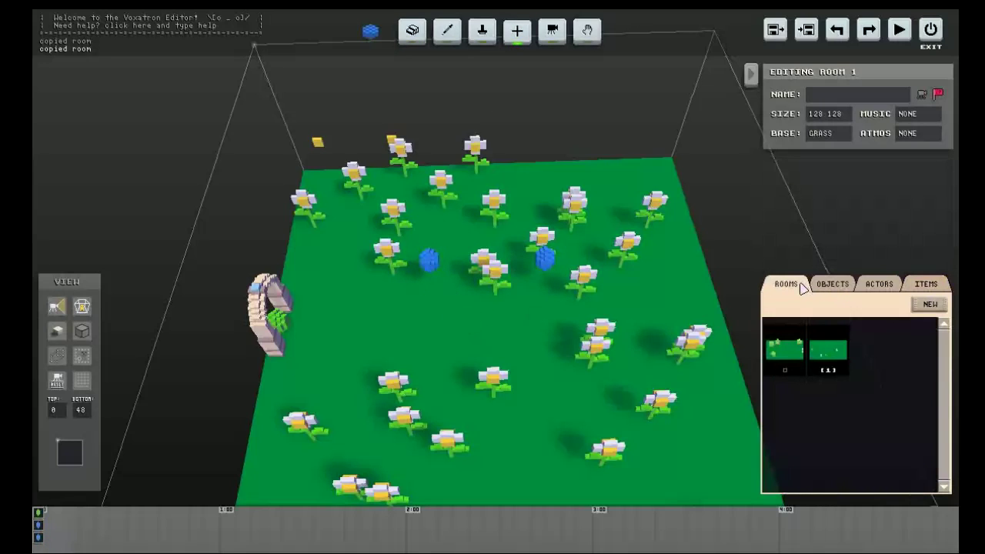
{"action": "left_click", "coordinate": [928, 305]}
{"action": "left_click", "coordinate": [928, 305]}
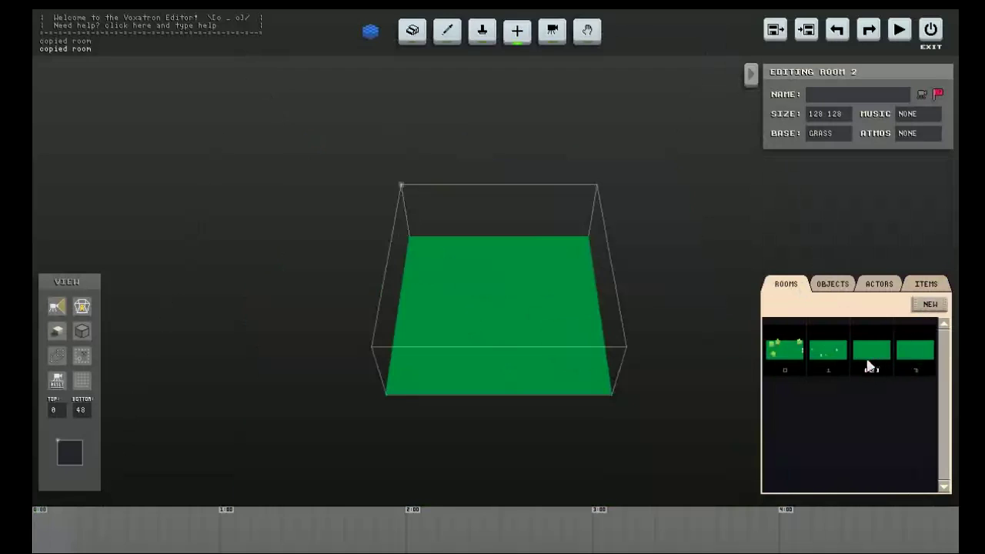
{"action": "left_click", "coordinate": [914, 134]}
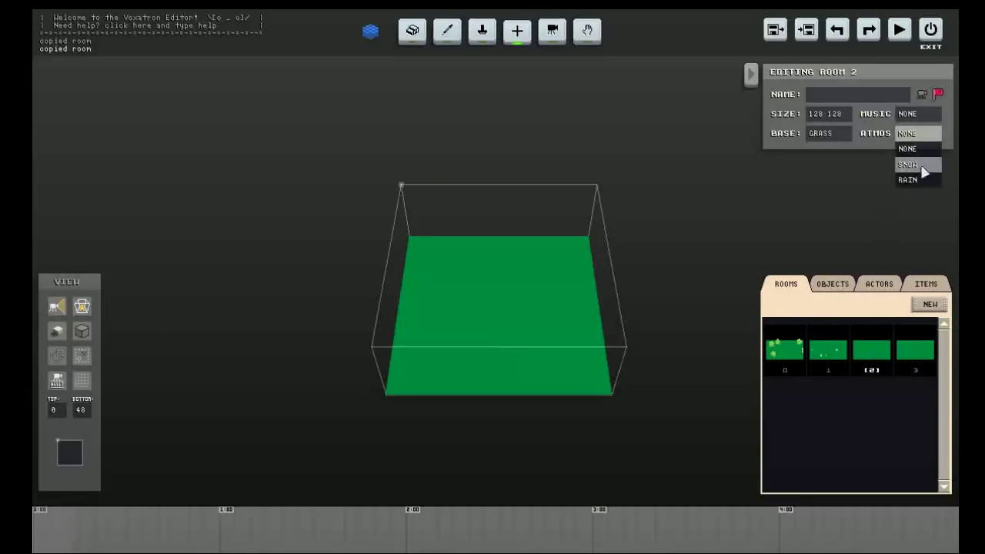
{"action": "left_click", "coordinate": [922, 163]}
Step: Place five orange-topped blocks (object 4) around room 2, leaving its centre clear
{"action": "left_click", "coordinate": [833, 284]}
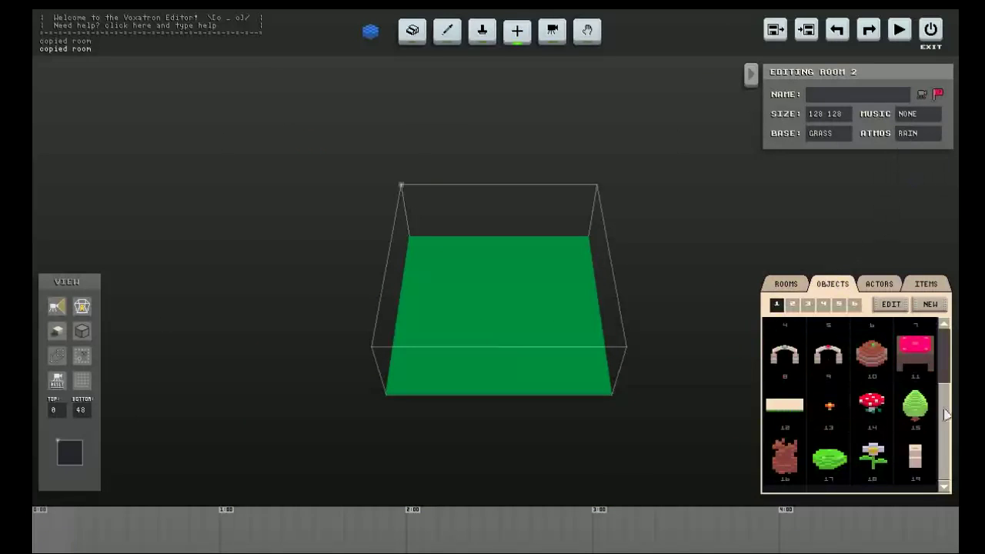
{"action": "scroll", "coordinate": [885, 393], "scroll_direction": "up", "scroll_amount": 3}
{"action": "left_click", "coordinate": [785, 398]}
{"action": "left_click", "coordinate": [537, 256]}
{"action": "left_click", "coordinate": [477, 254]}
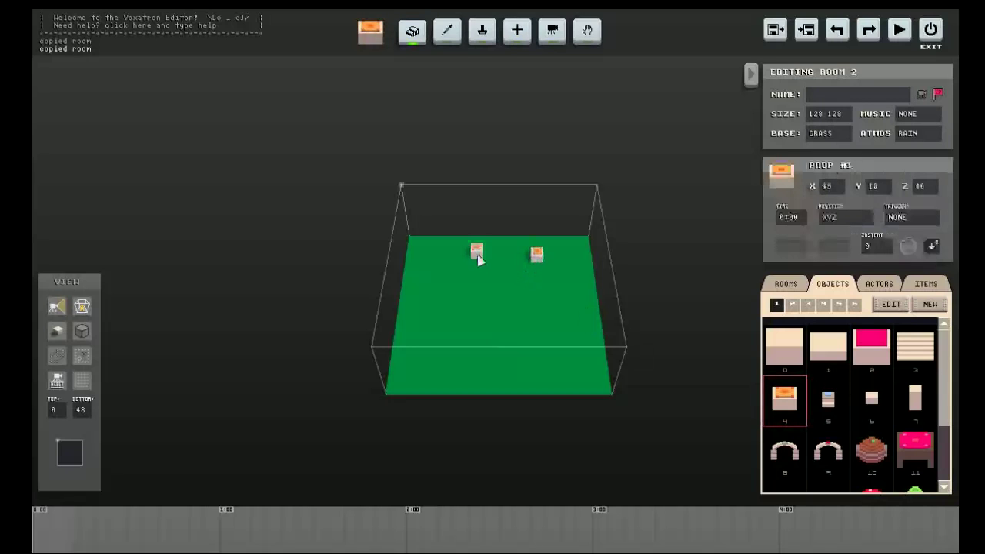
{"action": "left_click", "coordinate": [436, 281]}
{"action": "left_click", "coordinate": [424, 334]}
{"action": "left_click", "coordinate": [539, 370]}
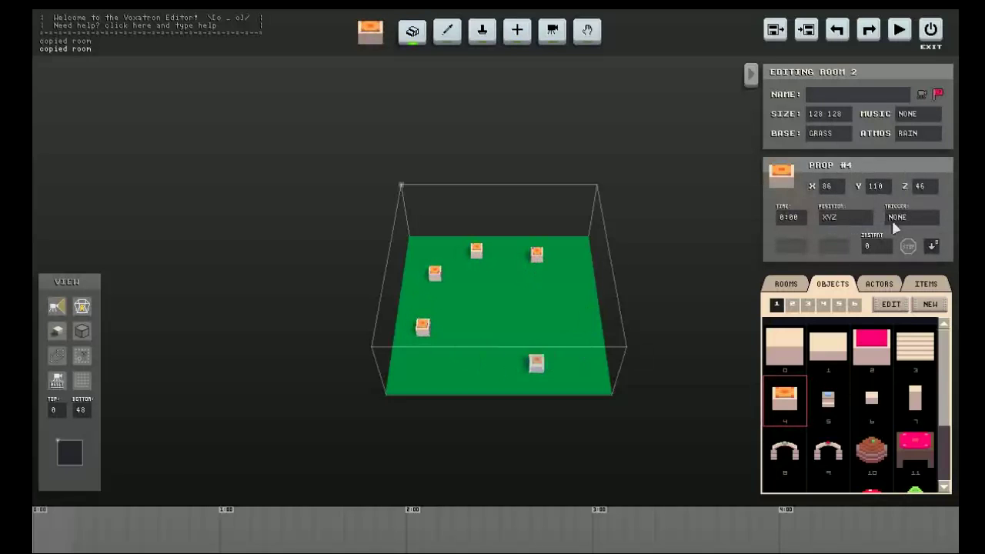
Step: Place the player actor (actor 0) near the back-left corner of room 2 at X 21, Y 39, Z 22
{"action": "left_click", "coordinate": [875, 289]}
{"action": "left_click", "coordinate": [778, 360]}
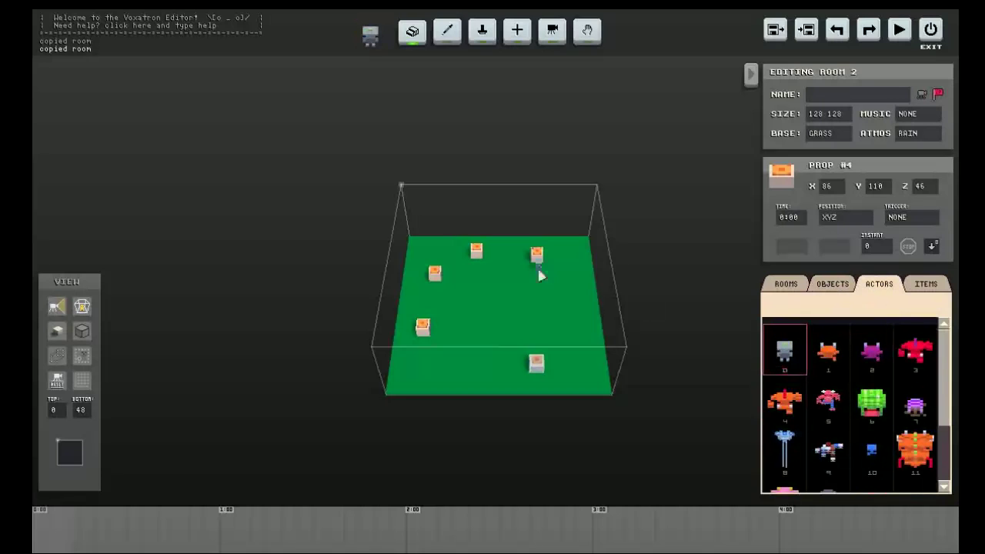
{"action": "left_click", "coordinate": [433, 266]}
{"action": "left_click", "coordinate": [586, 268]}
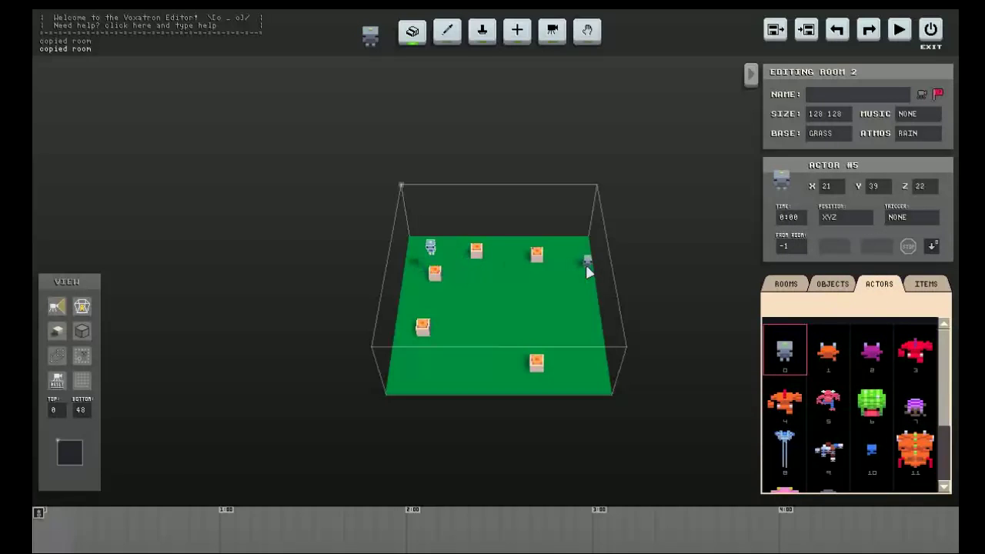
Step: Switch to room 3 and set its base to Lava
{"action": "key", "text": "plus"}
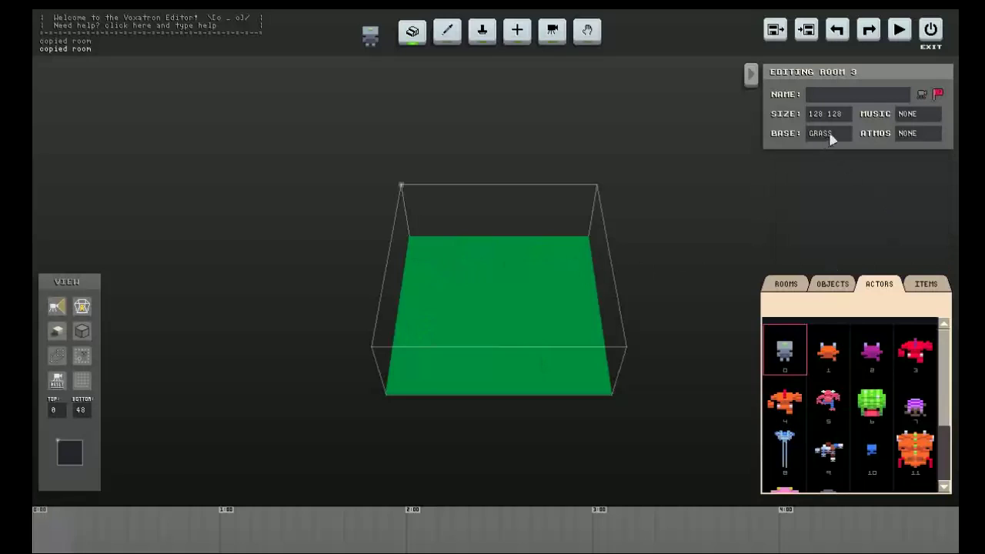
{"action": "left_click", "coordinate": [831, 138]}
{"action": "left_click", "coordinate": [842, 257]}
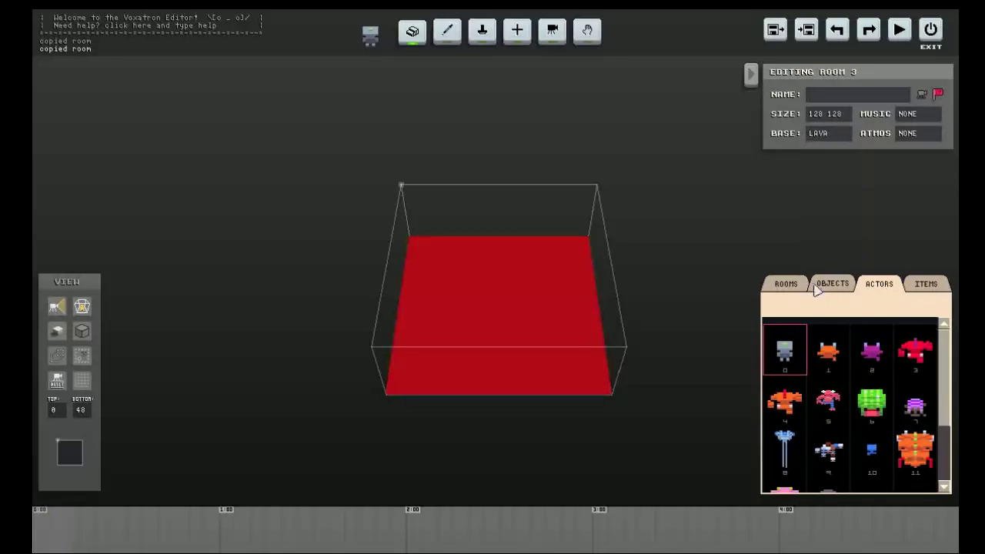
Step: Lay a rectangular platform of 15 plain stone blocks (object 0) in the middle of the lava room
{"action": "left_click", "coordinate": [833, 285]}
{"action": "left_click", "coordinate": [795, 356]}
{"action": "scroll", "coordinate": [545, 279], "scroll_direction": "up", "scroll_amount": 3}
{"action": "middle_click_drag", "start_coordinate": [545, 279], "coordinate": [544, 282]}
{"action": "mouse_move", "coordinate": [436, 262]}
{"action": "left_mouse_down"}
{"action": "mouse_move", "coordinate": [573, 266]}
{"action": "mouse_move", "coordinate": [553, 297]}
{"action": "mouse_move", "coordinate": [477, 293]}
{"action": "mouse_move", "coordinate": [449, 308]}
{"action": "left_mouse_up"}
{"action": "mouse_move", "coordinate": [544, 311]}
{"action": "left_mouse_down"}
{"action": "mouse_move", "coordinate": [546, 321]}
{"action": "mouse_move", "coordinate": [508, 314]}
{"action": "left_mouse_up"}
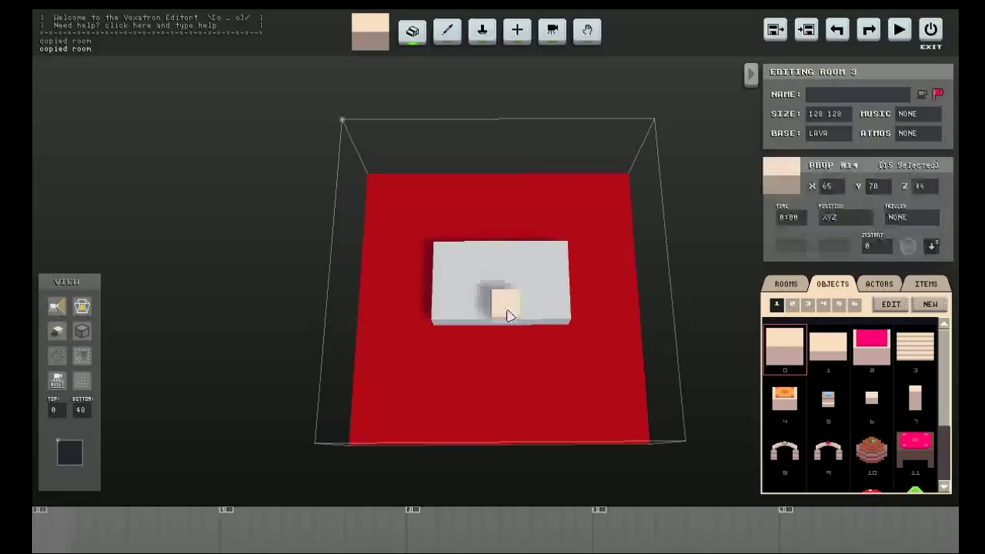
Step: Stamp a copy of the selected blocks on top of the platform, align it as a second layer at Z 34, and deselect it
{"action": "left_click", "coordinate": [484, 35]}
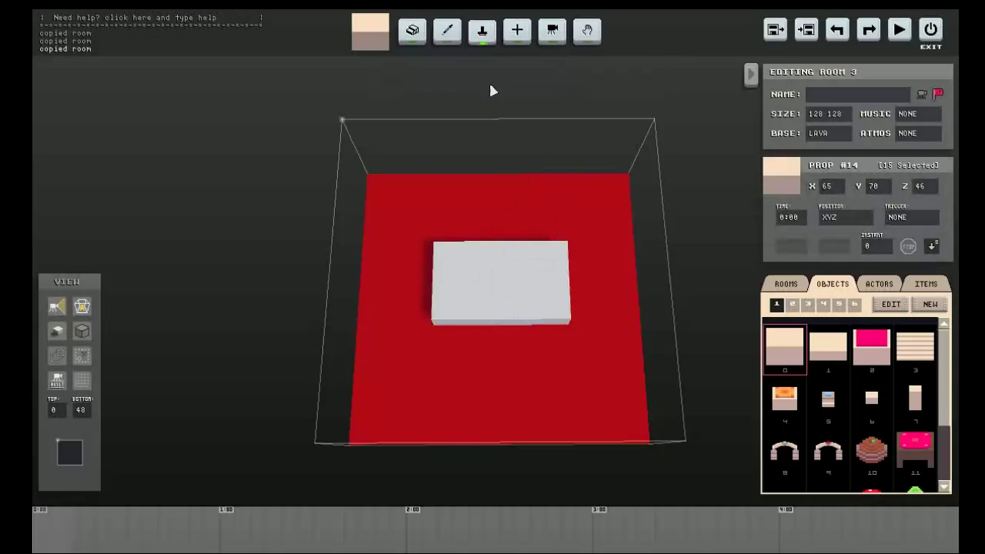
{"action": "left_click", "coordinate": [505, 286]}
{"action": "mouse_move", "coordinate": [538, 286]}
{"action": "middle_mouse_down"}
{"action": "mouse_move", "coordinate": [523, 286]}
{"action": "mouse_move", "coordinate": [533, 286]}
{"action": "middle_mouse_up"}
{"action": "scroll", "coordinate": [533, 284], "scroll_direction": "up", "scroll_amount": 3}
{"action": "key", "text": "Up"}
{"action": "key", "text": "Up"}
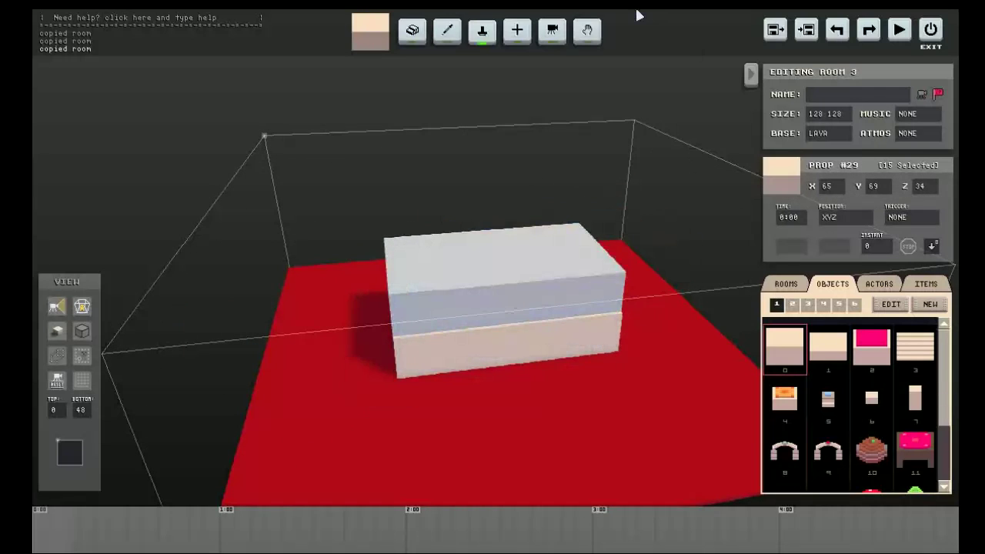
{"action": "key", "text": "Right"}
{"action": "key", "text": "Left"}
{"action": "key", "text": "Escape"}
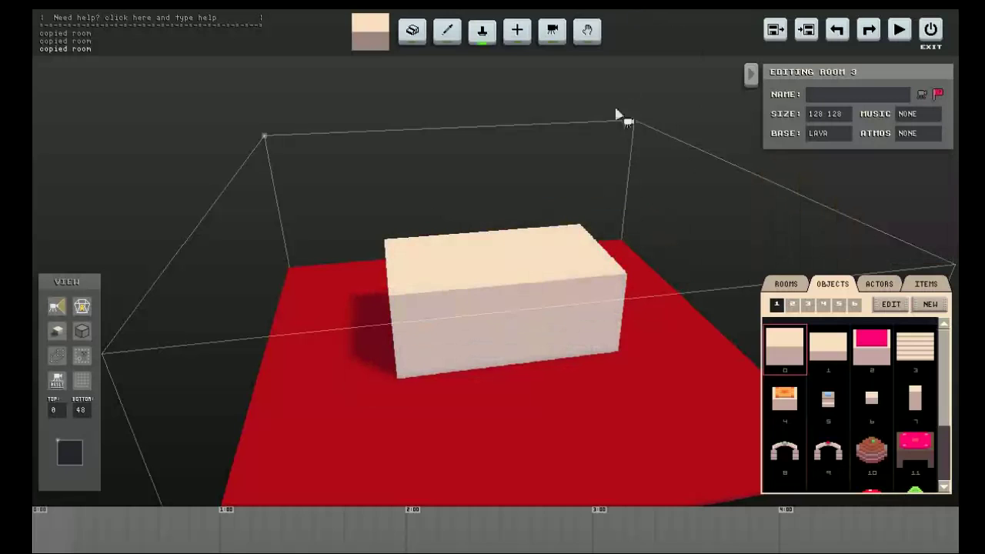
Step: Place the player actor (actor 0) on the back-left part of the stone platform at X 48, Y 55, Z 22
{"action": "right_click_drag", "start_coordinate": [616, 114], "coordinate": [625, 221]}
{"action": "left_click", "coordinate": [879, 285]}
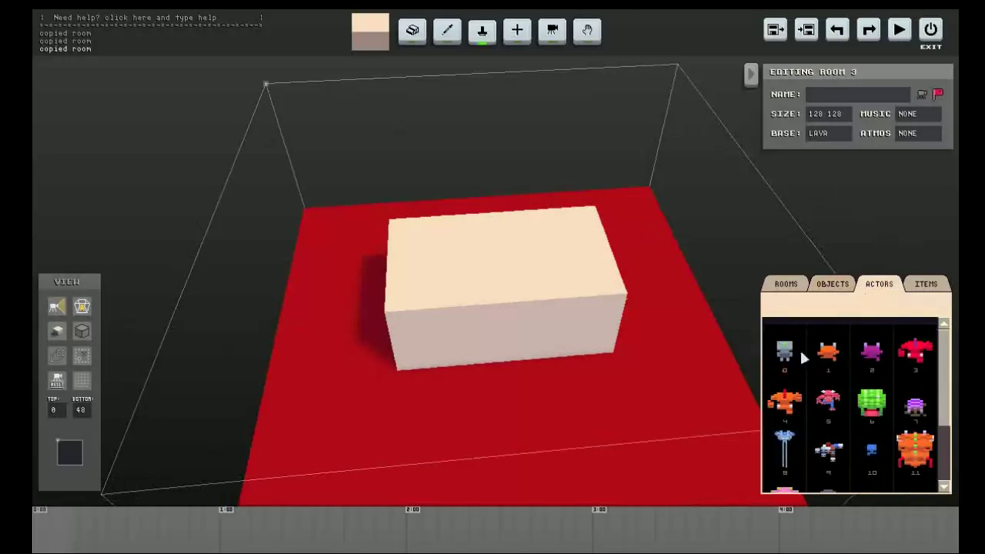
{"action": "left_click", "coordinate": [785, 351]}
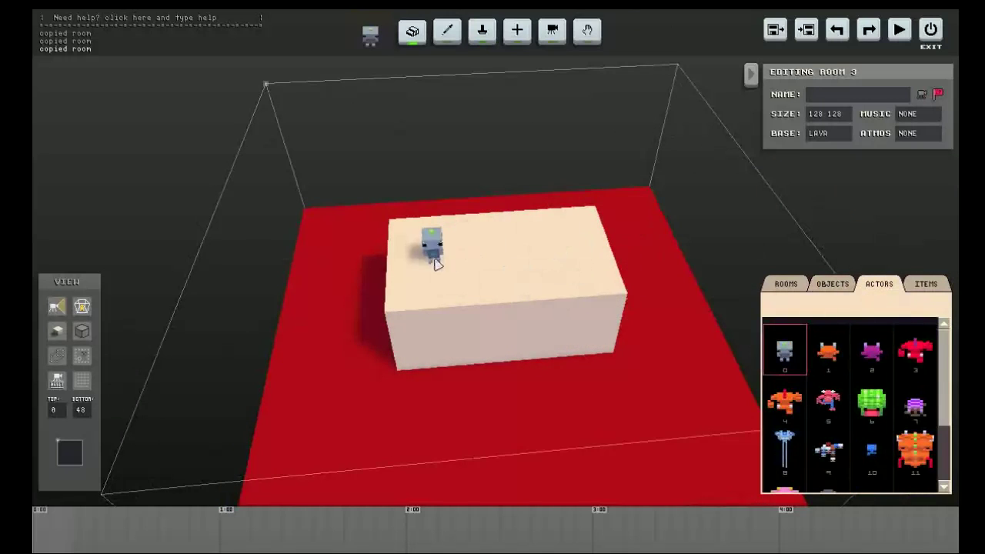
{"action": "left_click", "coordinate": [437, 258]}
Step: Playtest the lava room by moving the player on the platform, and return to the editor
{"action": "key", "text": "ctrl+r"}
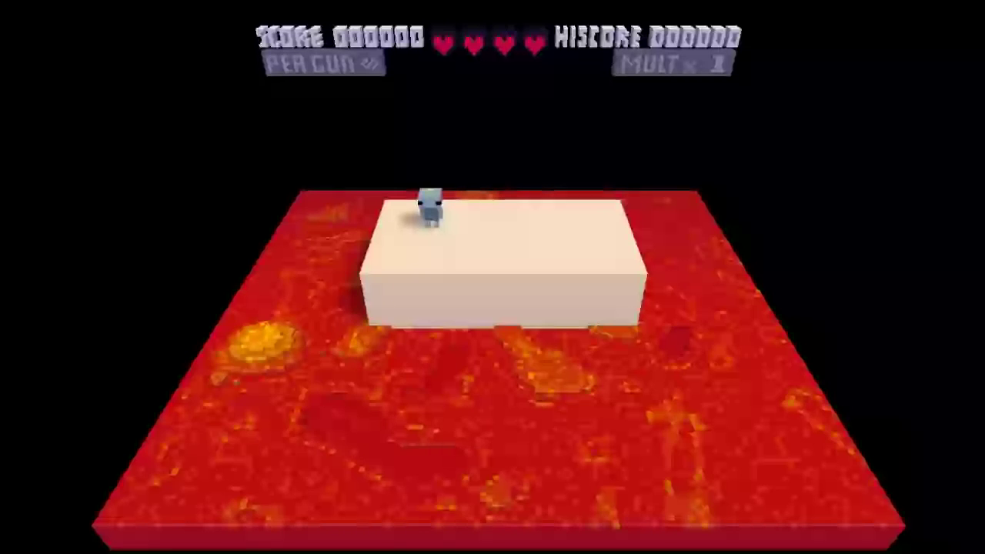
{"action": "key", "text": "Right"}
{"action": "key", "text": "Left"}
{"action": "key", "text": "Escape"}
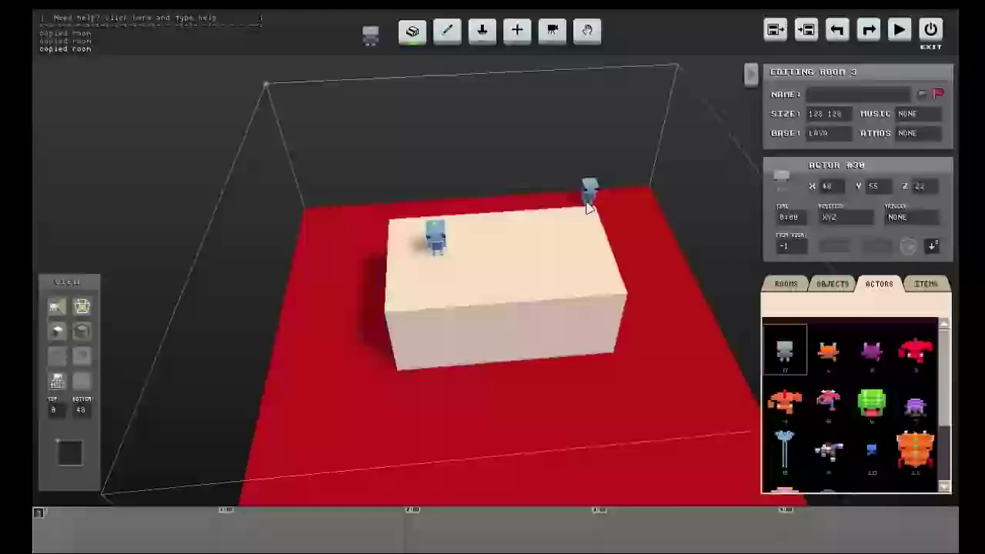
Step: Go back to room 1, playtest it by walking the player into a portal door, and return to the editor
{"action": "key", "text": "minus"}
{"action": "key", "text": "minus"}
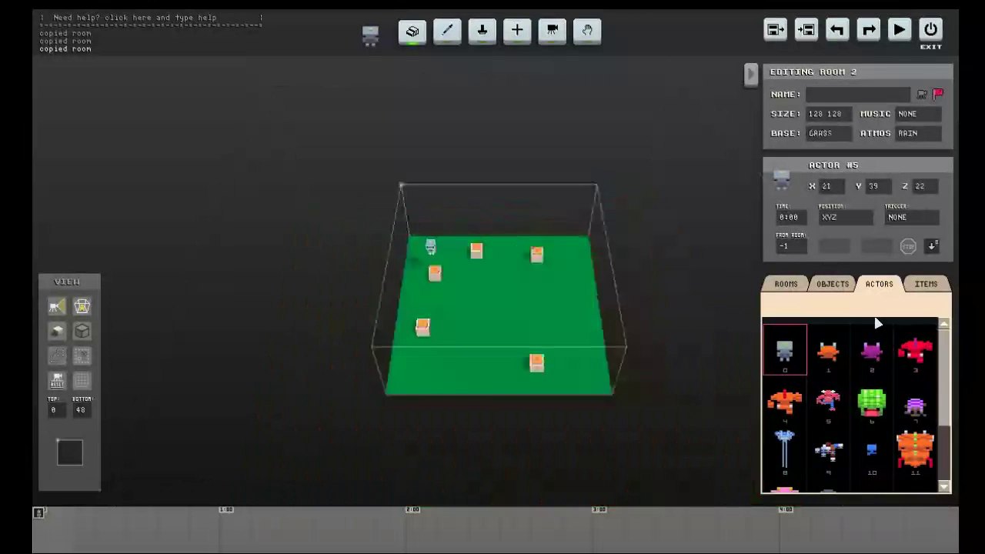
{"action": "key", "text": "ctrl+r"}
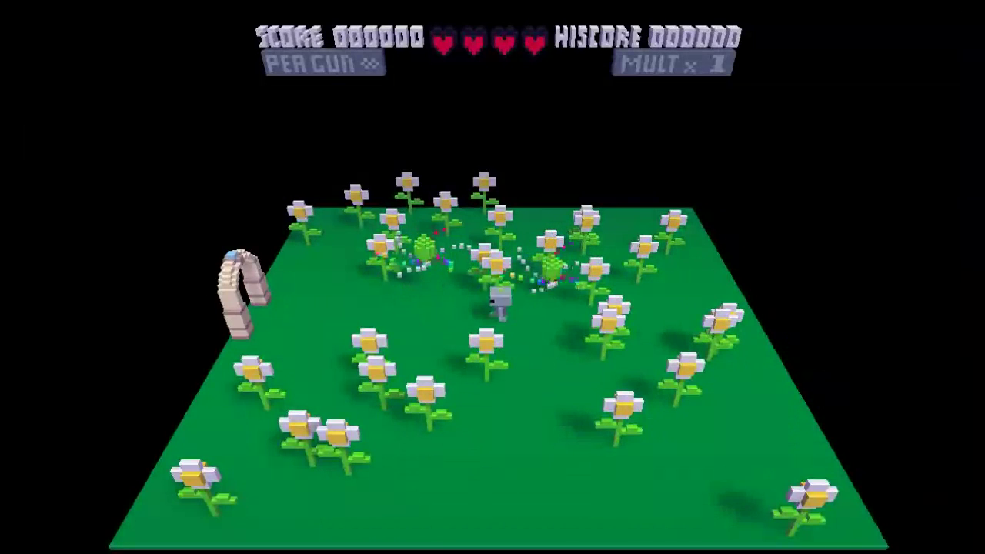
{"action": "key", "text": "Left"}
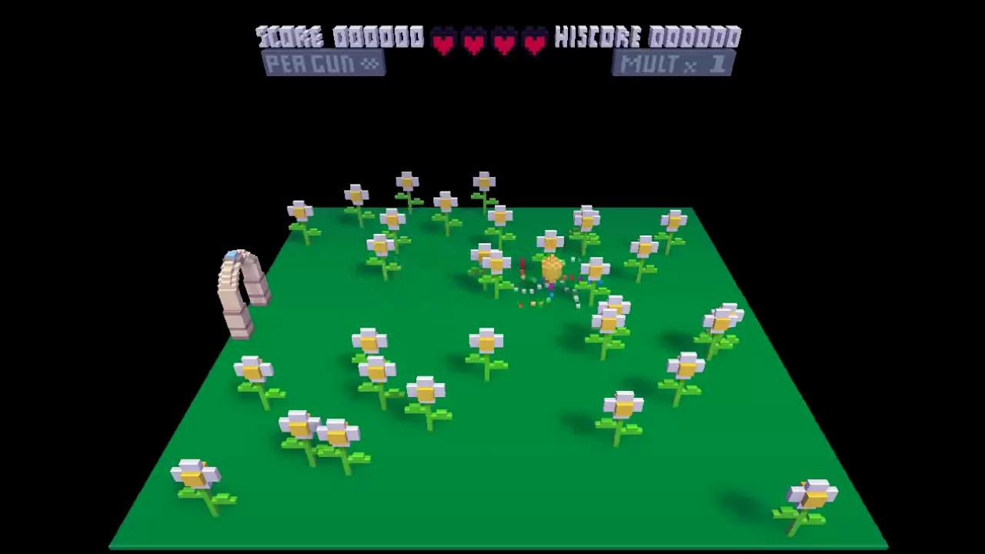
{"action": "key", "text": "Escape"}
{"action": "key", "text": "Return"}
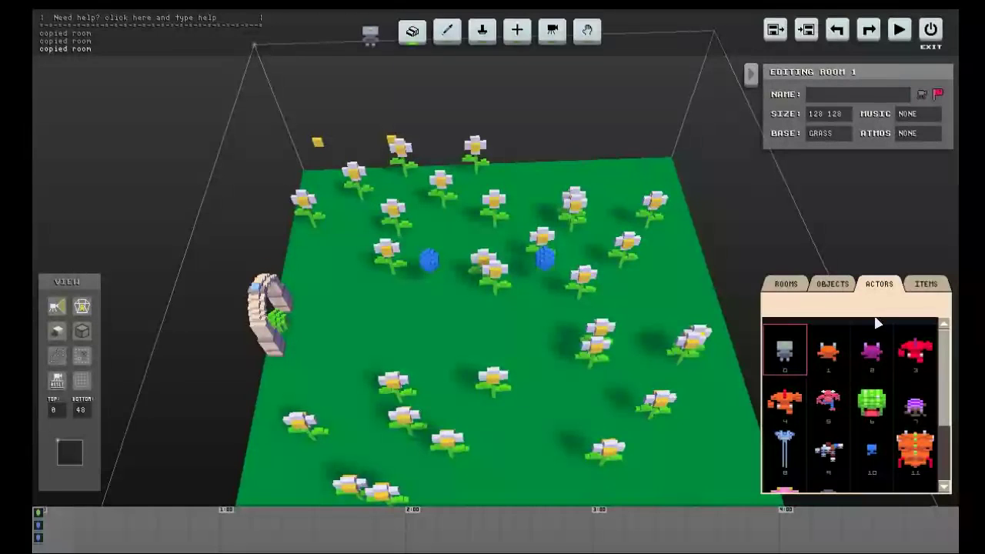
Step: Set the Go To Room value of room 1's left blue door to 2, and edit the right blue door's target room
{"action": "left_click", "coordinate": [517, 31]}
{"action": "left_click", "coordinate": [439, 267]}
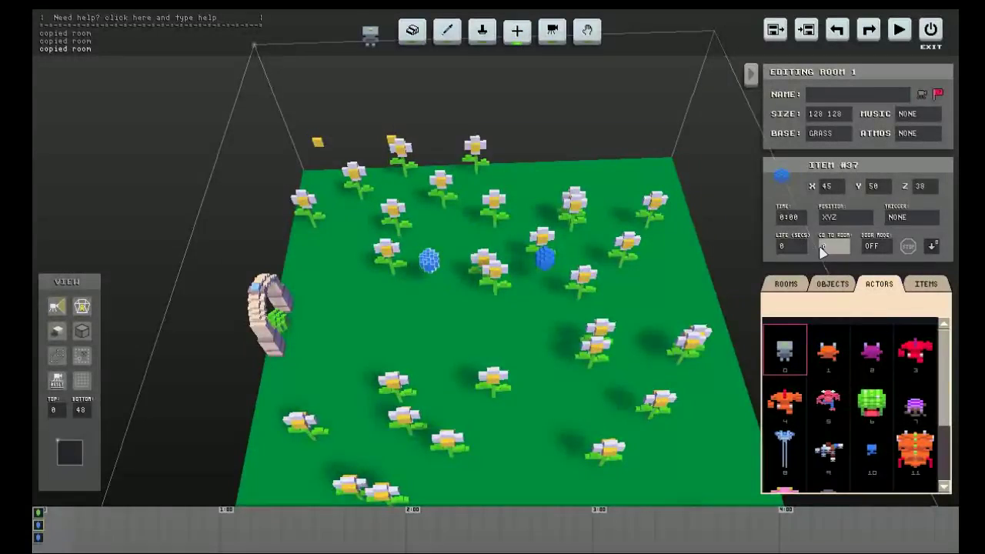
{"action": "type", "text": "2"}
{"action": "key", "text": "Return"}
{"action": "left_click", "coordinate": [545, 260]}
{"action": "left_click", "coordinate": [835, 246]}
Step: Place three small blue creatures (actor 10) in the back-right corner of room 2
{"action": "key", "text": "plus"}
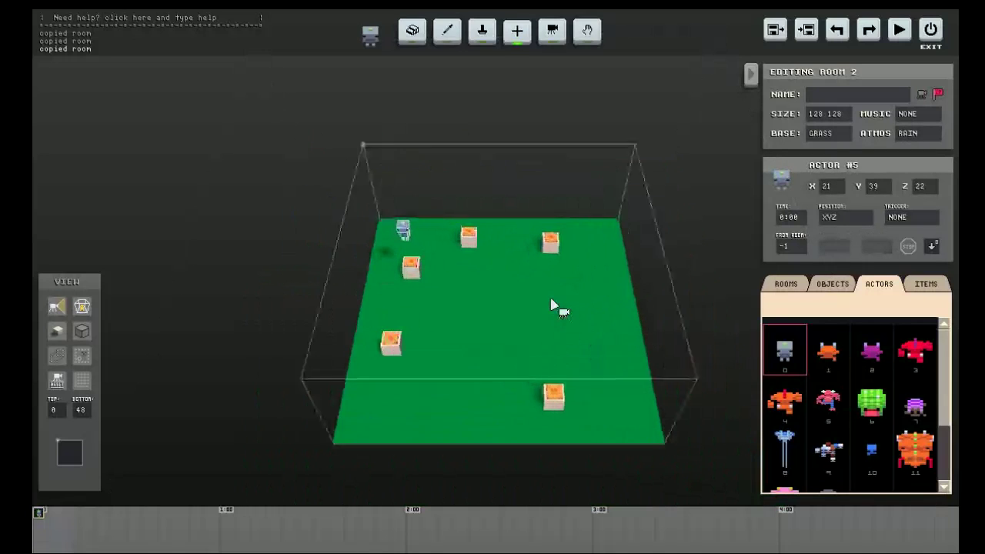
{"action": "left_click", "coordinate": [914, 344]}
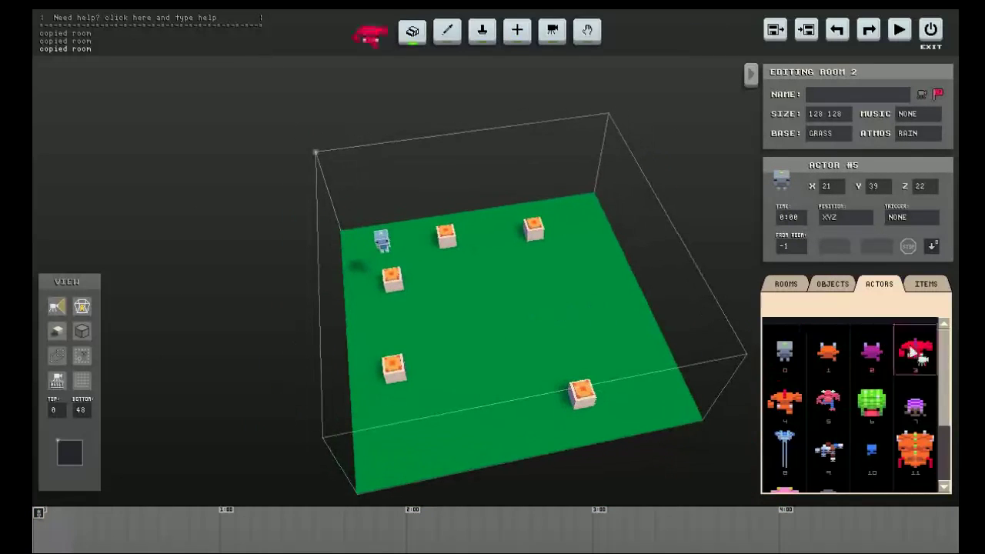
{"action": "left_click", "coordinate": [872, 450]}
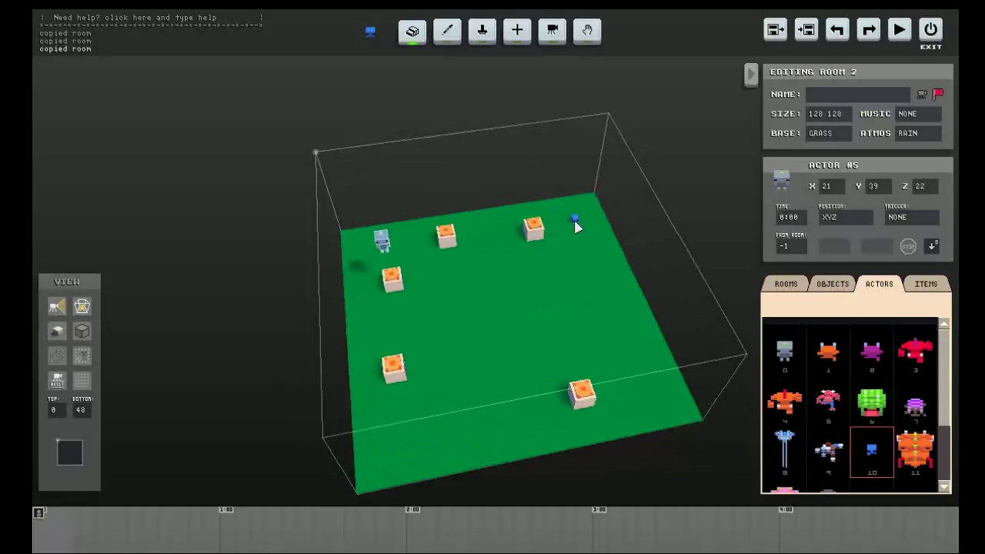
{"action": "left_click", "coordinate": [562, 232]}
{"action": "left_click", "coordinate": [589, 229]}
{"action": "left_click", "coordinate": [593, 257]}
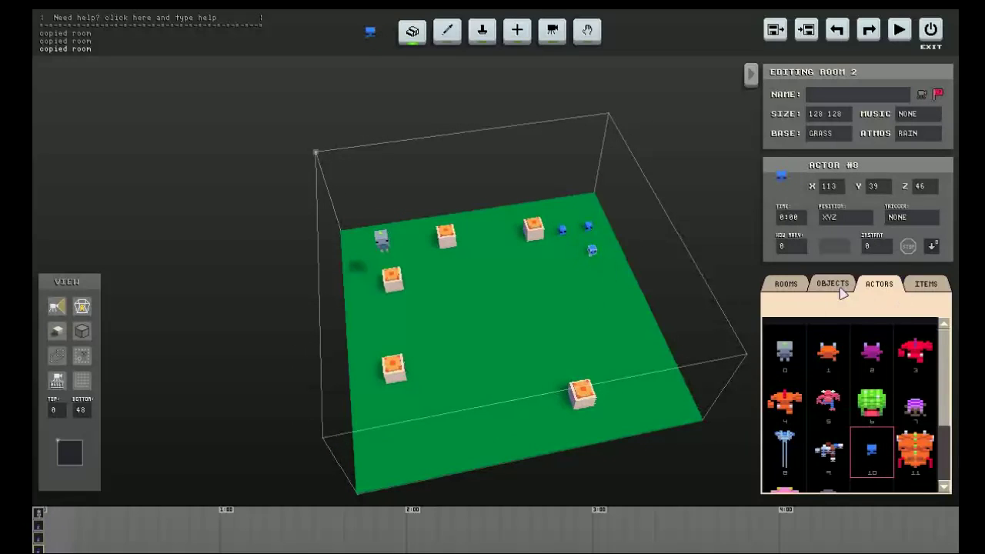
Step: Add a red door (item 9) near room 2's right edge, with Go To Room 1 and the trigger NOMON
{"action": "left_click", "coordinate": [926, 284]}
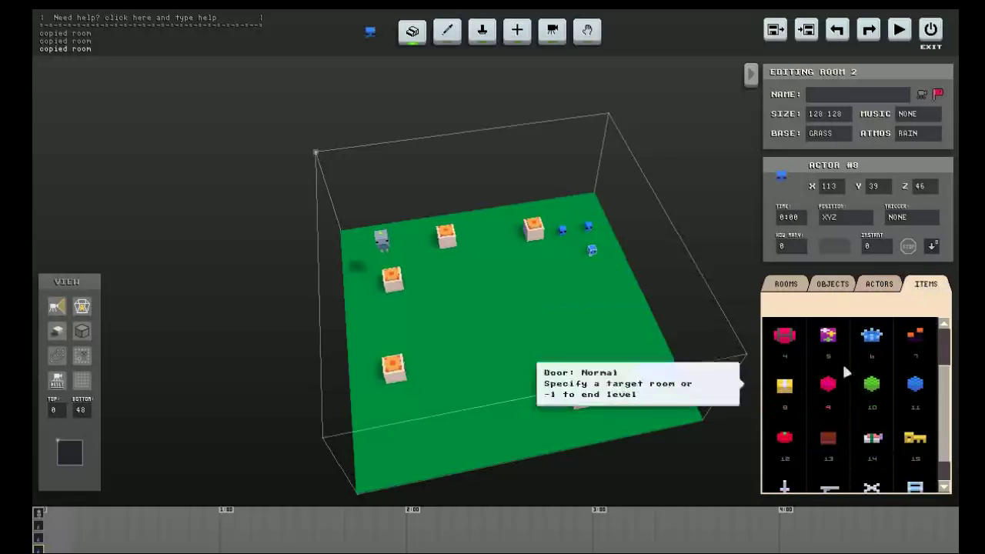
{"action": "left_click", "coordinate": [826, 385]}
{"action": "left_click", "coordinate": [613, 335]}
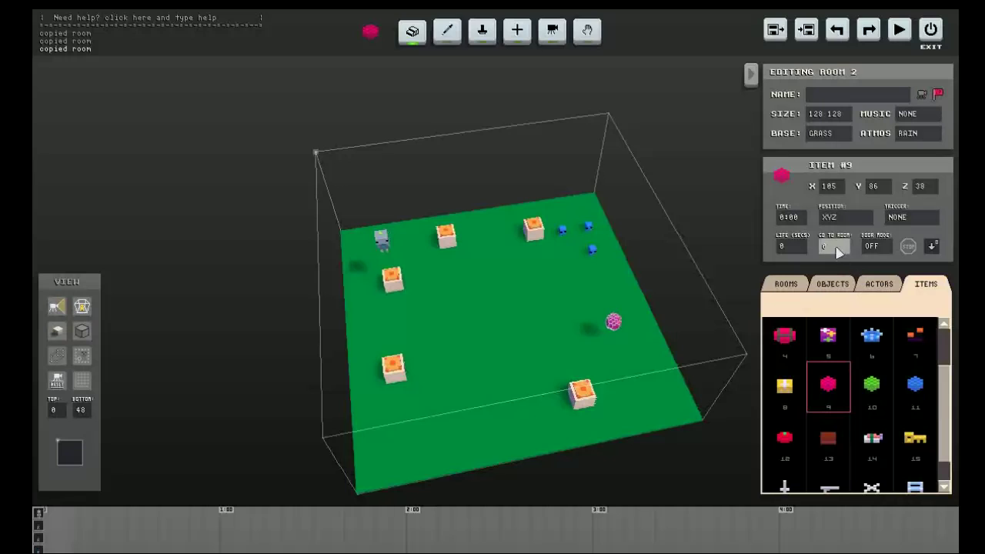
{"action": "left_click", "coordinate": [834, 246]}
{"action": "type", "text": "1"}
{"action": "key", "text": "Return"}
{"action": "left_click", "coordinate": [915, 216]}
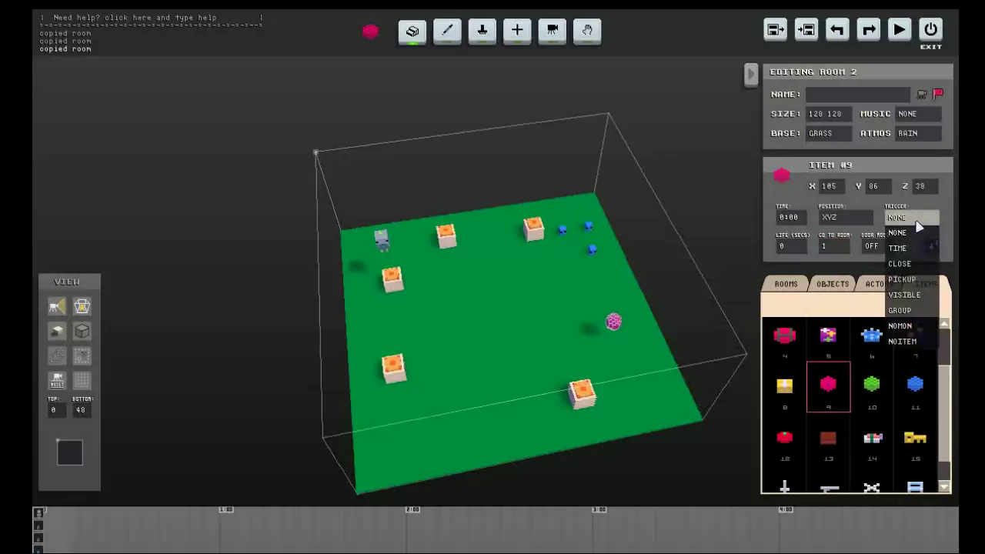
{"action": "left_click", "coordinate": [924, 327]}
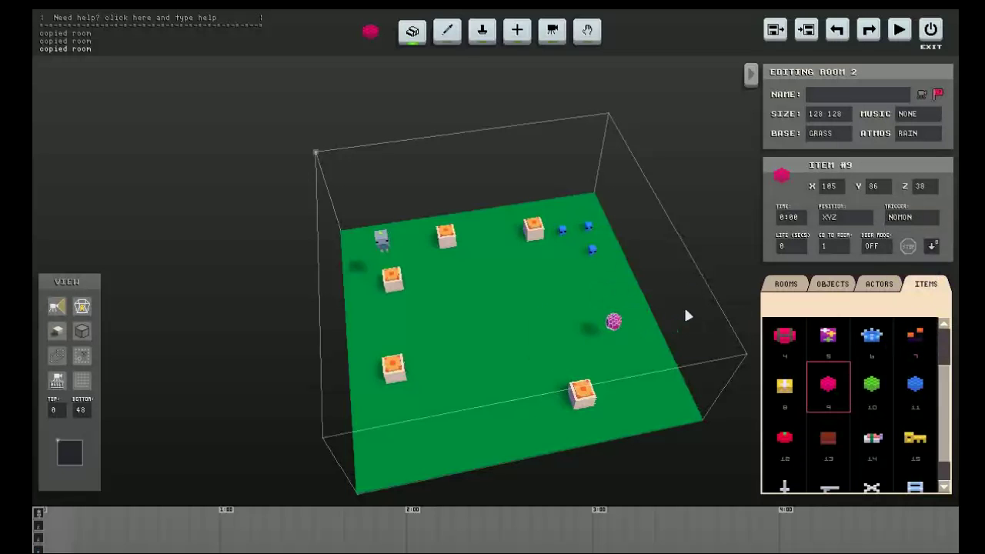
Step: Playtest room 2 by shooting the blue creatures, and return to the editor
{"action": "key", "text": "ctrl+r"}
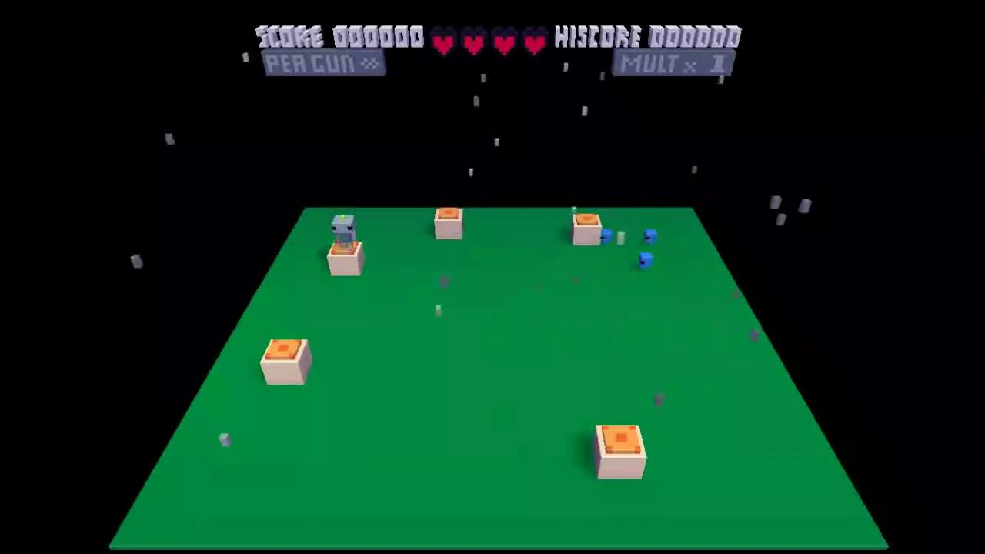
{"action": "key", "text": "Right"}
{"action": "key", "text": "x"}
{"action": "key", "text": "Up"}
{"action": "key", "text": "Down"}
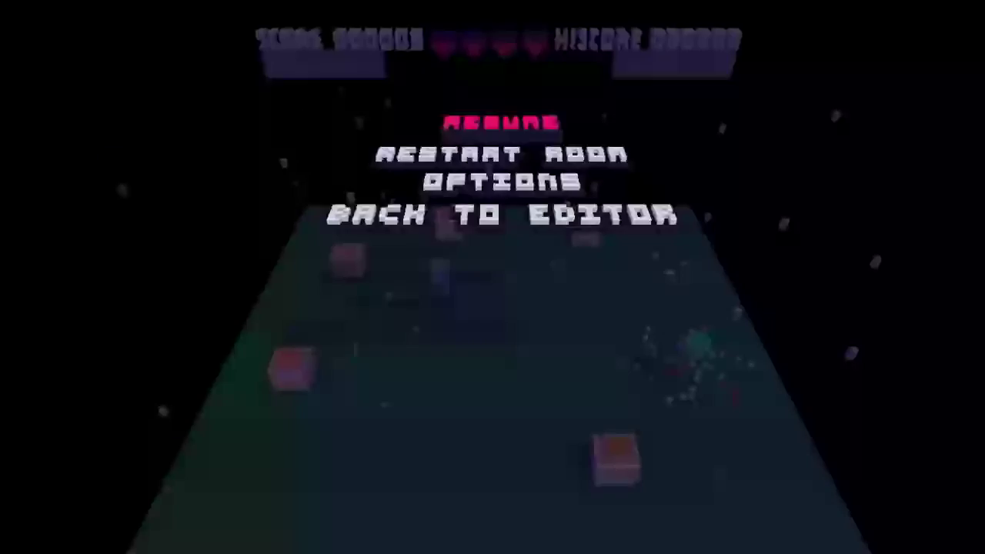
{"action": "key", "text": "Up"}
{"action": "key", "text": "Return"}
Step: Set room 2's atmosphere to snow, playtest the room by shooting the creatures, and return to the editor
{"action": "left_click", "coordinate": [913, 137]}
{"action": "left_click", "coordinate": [914, 165]}
{"action": "left_click", "coordinate": [899, 30]}
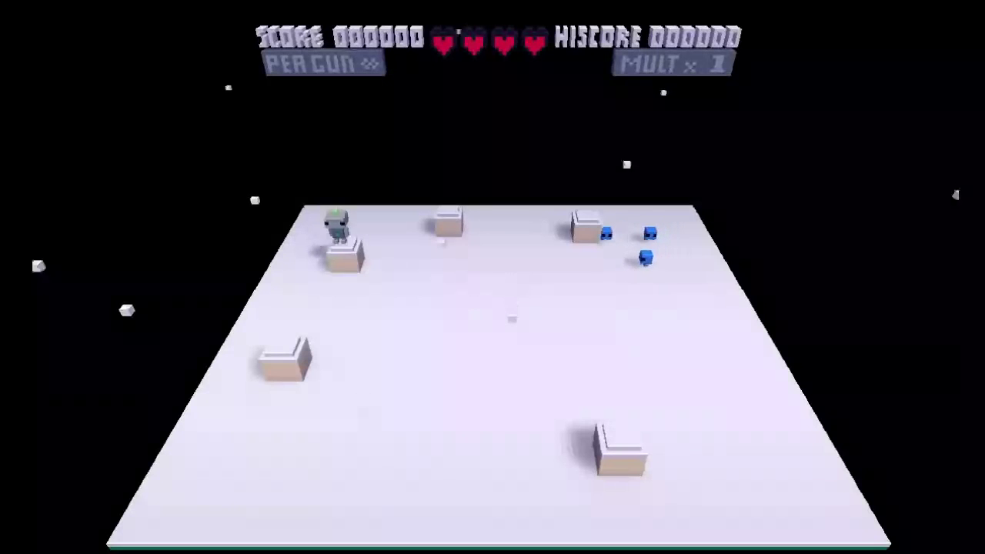
{"action": "key", "text": "Right"}
{"action": "key", "text": "x"}
{"action": "key", "text": "Up"}
{"action": "key", "text": "Down"}
{"action": "key", "text": "Escape"}
{"action": "key", "text": "Escape"}
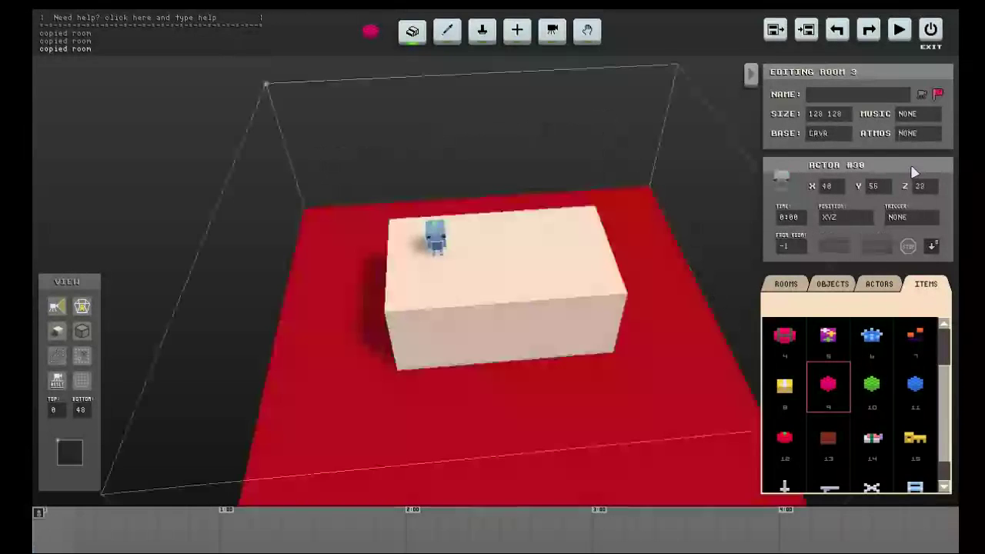
Step: Place a large red monster (actor 3) at the back-right corner of the platform in lava room 3
{"action": "scroll", "coordinate": [915, 173], "scroll_direction": "down", "scroll_amount": 1}
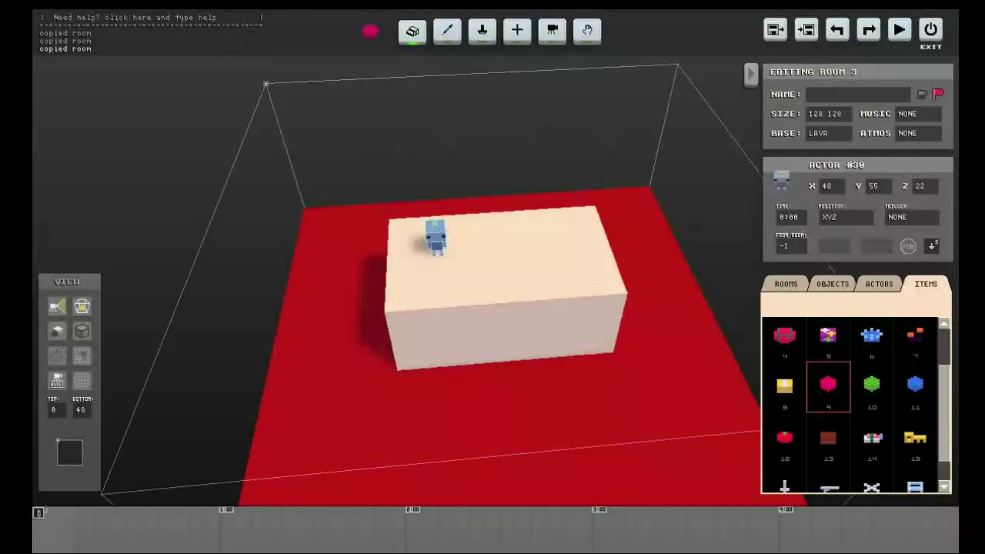
{"action": "left_click", "coordinate": [876, 285]}
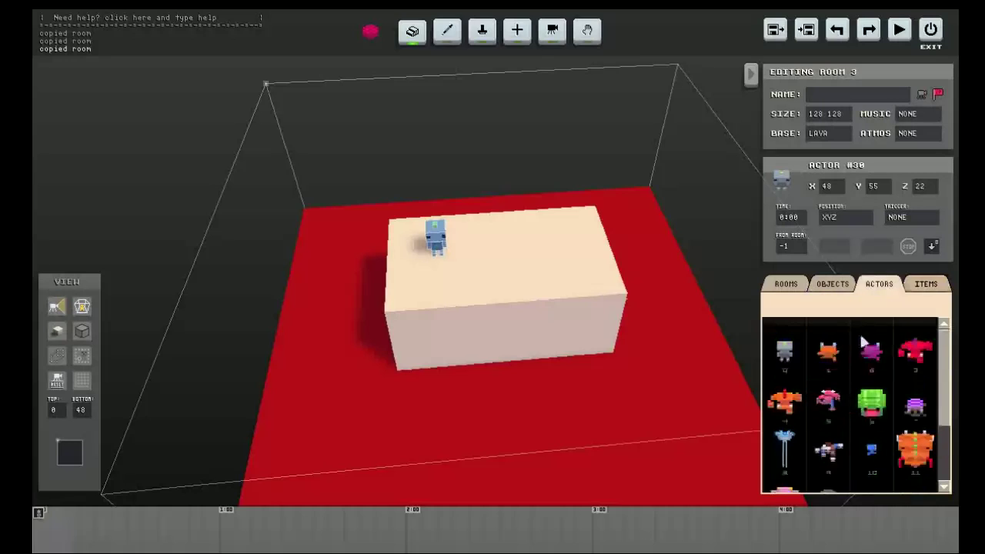
{"action": "left_click", "coordinate": [915, 351]}
{"action": "left_click", "coordinate": [575, 231]}
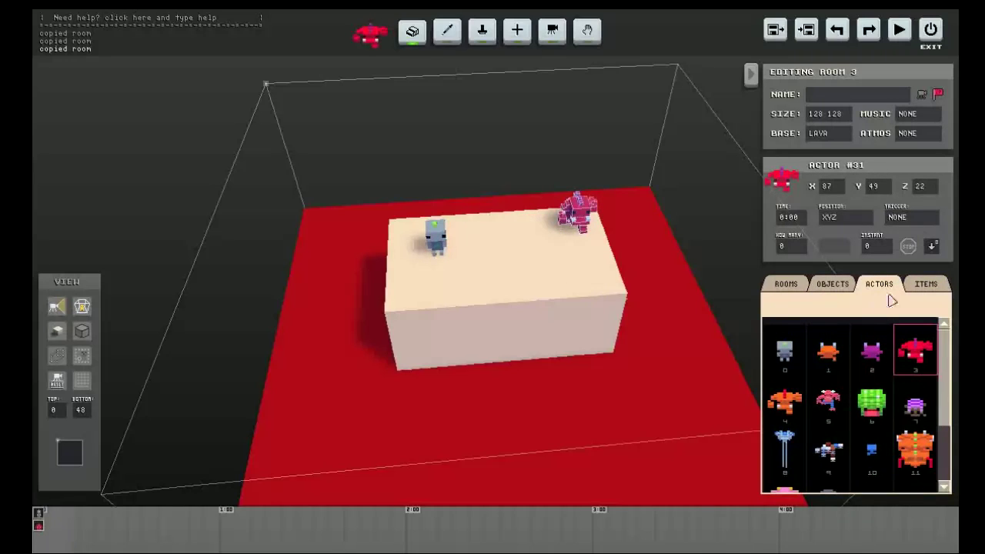
Step: Add a red door (item 9) above the lava room's platform at Z 14, with the trigger NOMON and Go To Room 1
{"action": "left_click", "coordinate": [912, 288]}
{"action": "left_click", "coordinate": [828, 383]}
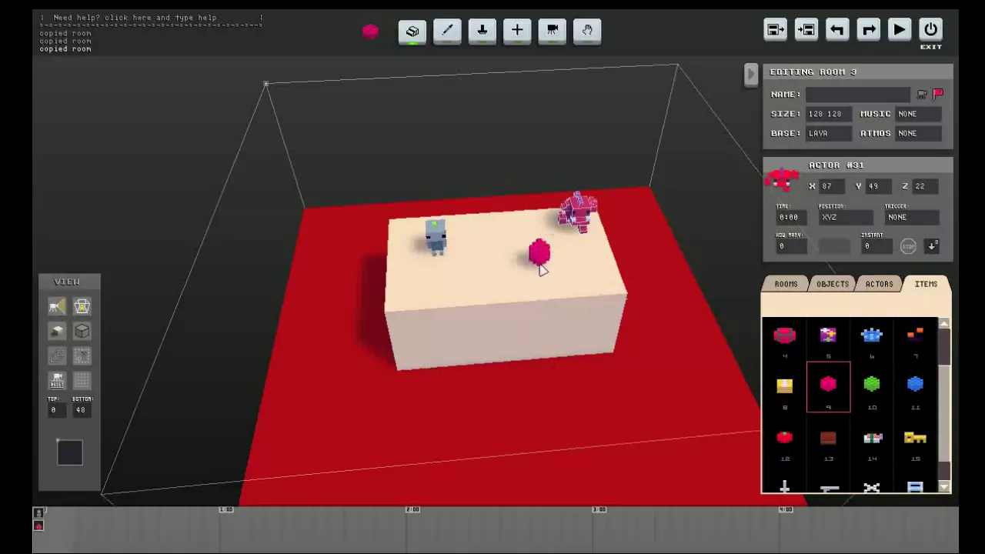
{"action": "left_click", "coordinate": [541, 269]}
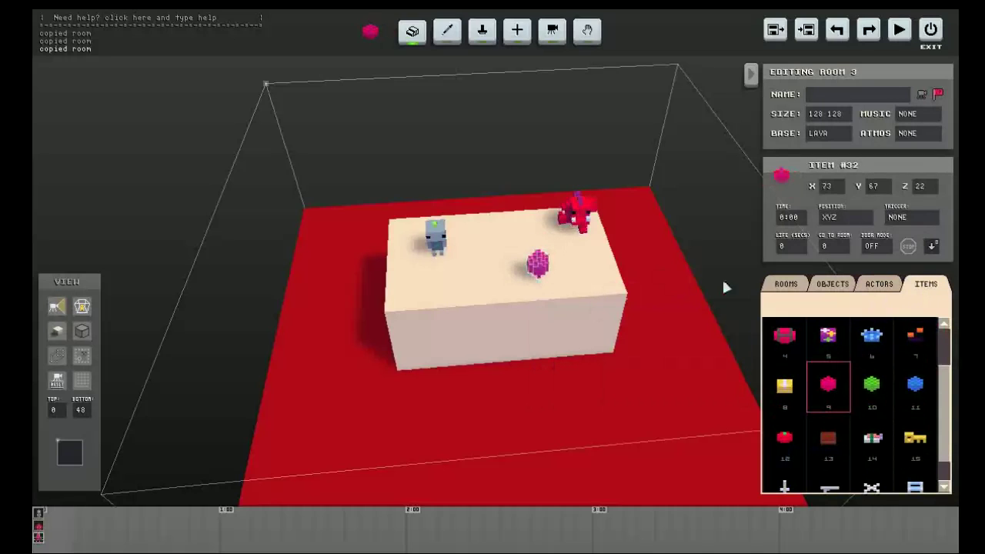
{"action": "left_click", "coordinate": [924, 220]}
{"action": "left_click", "coordinate": [912, 316]}
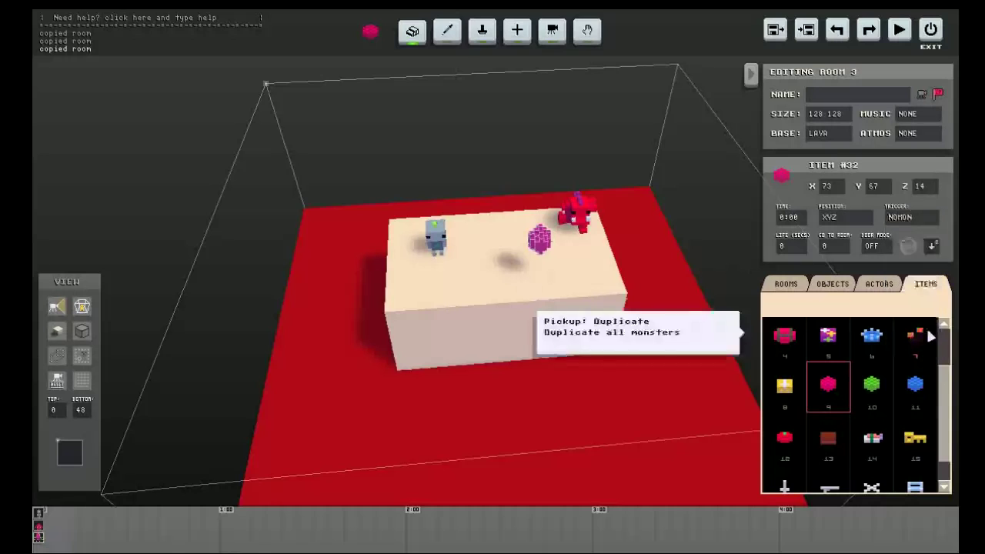
{"action": "left_click", "coordinate": [839, 249]}
{"action": "key", "text": "Return"}
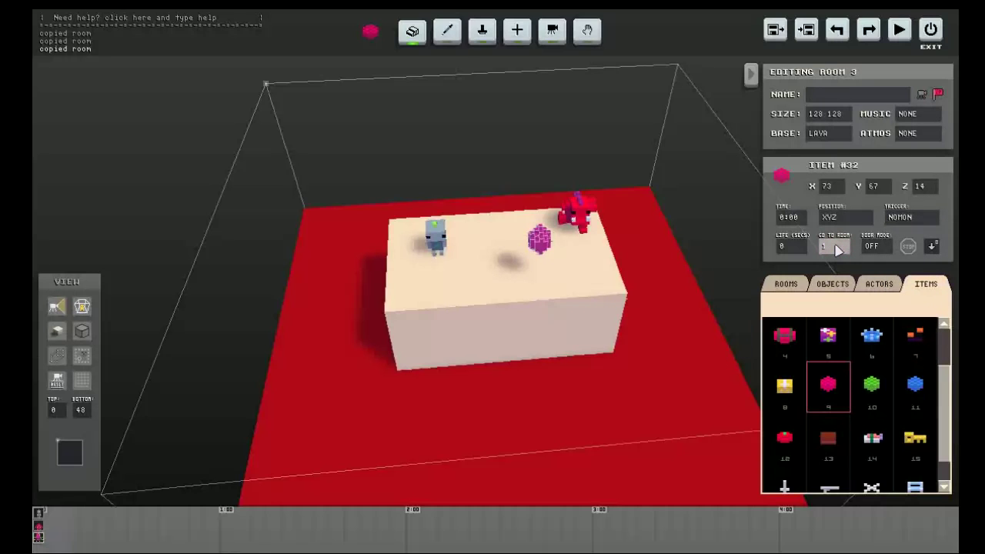
Step: Place a player start (actor 0) in front of room 1's left blue door and set its From Room value to 2
{"action": "key", "text": "minus"}
{"action": "key", "text": "minus"}
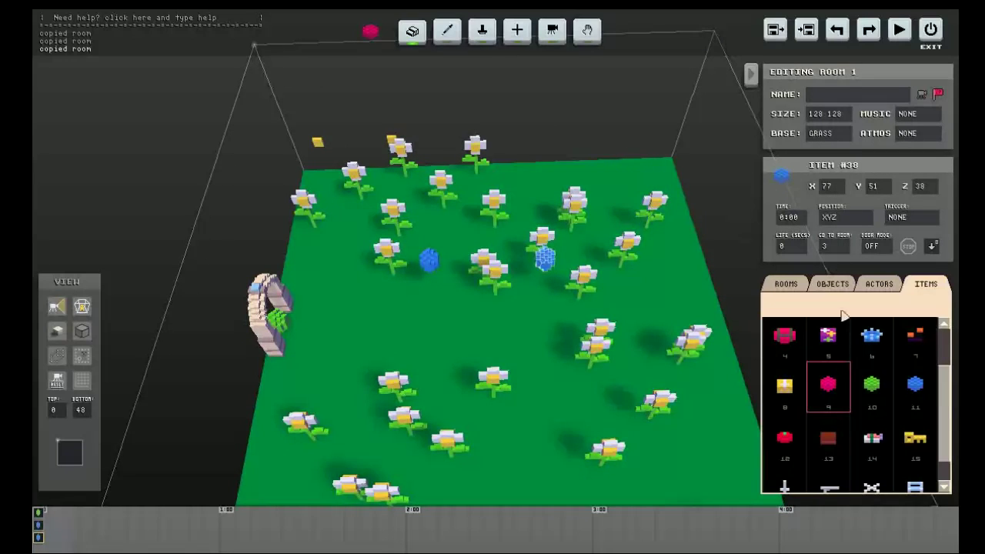
{"action": "left_click", "coordinate": [879, 284]}
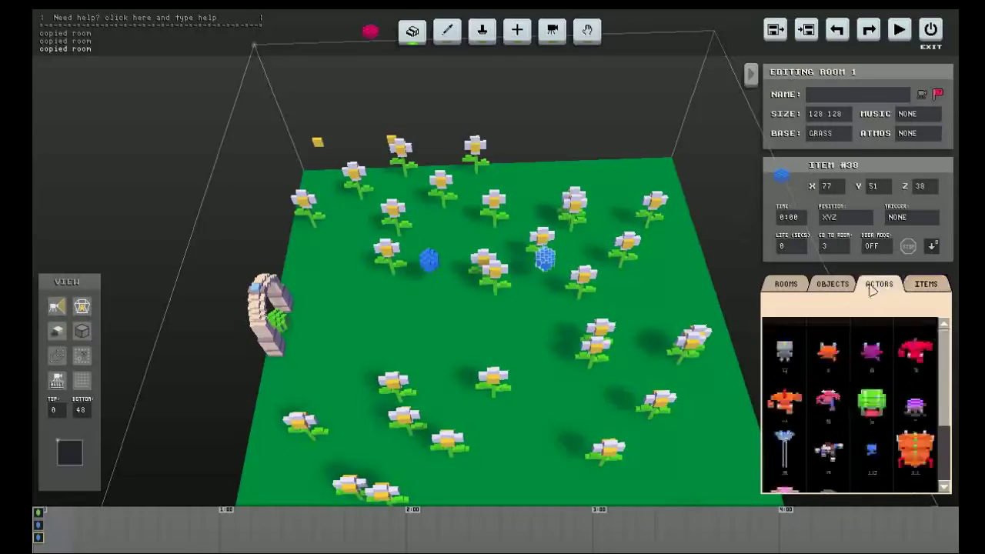
{"action": "left_click", "coordinate": [785, 350]}
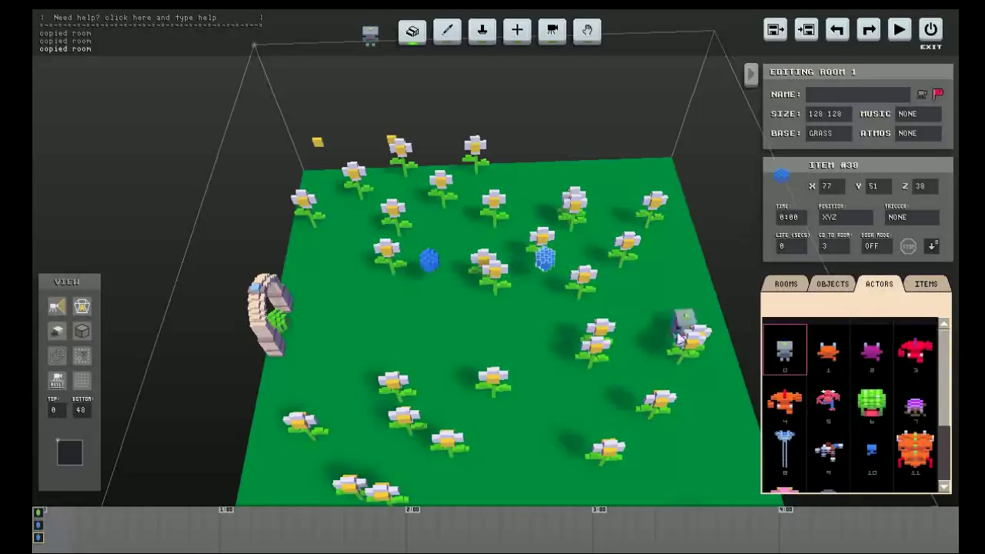
{"action": "left_click", "coordinate": [420, 300]}
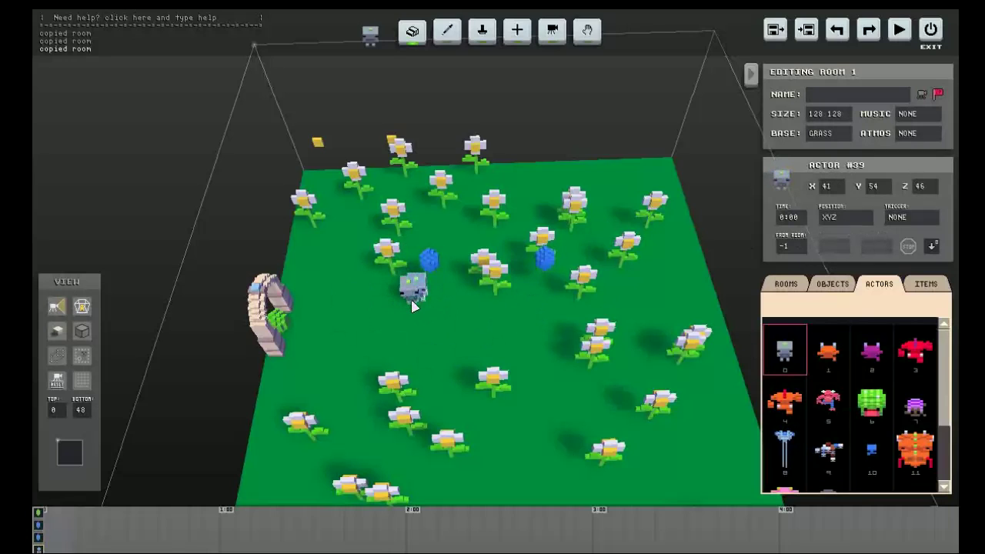
{"action": "mouse_move", "coordinate": [471, 326]}
{"action": "middle_mouse_down"}
{"action": "mouse_move", "coordinate": [478, 320]}
{"action": "mouse_move", "coordinate": [462, 303]}
{"action": "middle_mouse_up"}
{"action": "right_click_drag", "start_coordinate": [462, 308], "coordinate": [439, 319]}
{"action": "left_click", "coordinate": [413, 268]}
{"action": "left_click", "coordinate": [800, 249]}
{"action": "type", "text": "2"}
{"action": "key", "text": "Return"}
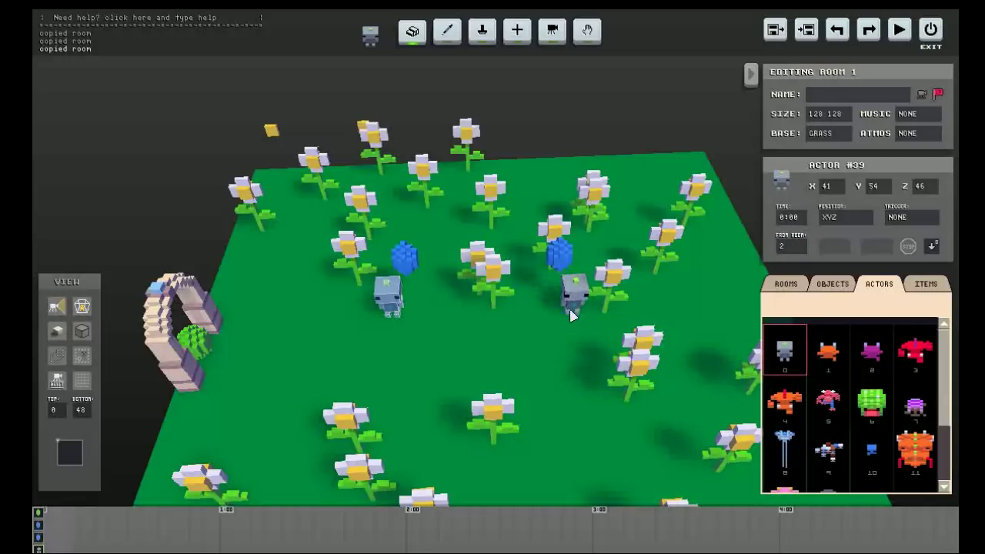
Step: Place a second player start in front of room 1's right blue door and set its From Room value to 3
{"action": "left_click", "coordinate": [571, 314]}
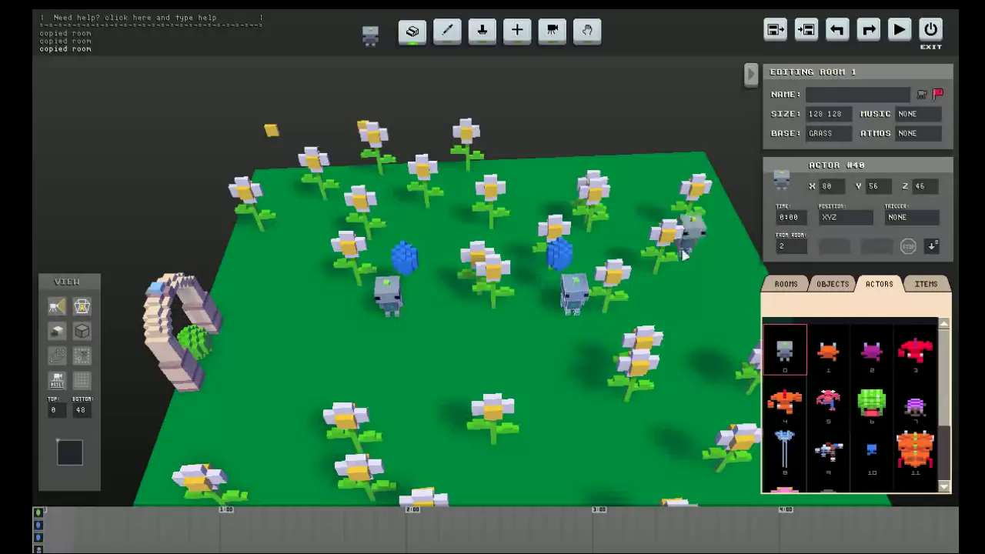
{"action": "left_click", "coordinate": [793, 247]}
{"action": "key", "text": "BackSpace"}
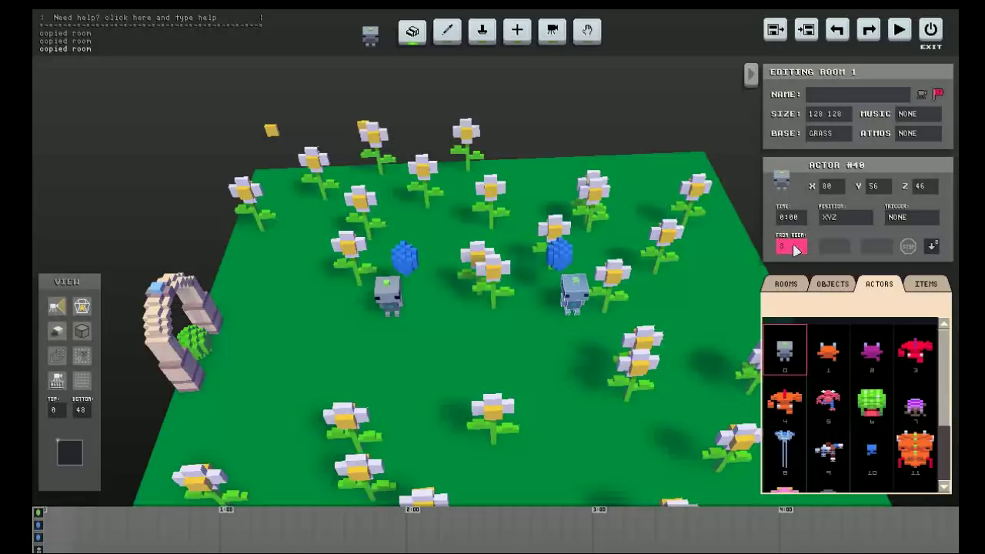
{"action": "key", "text": "Return"}
Step: Playtest from room 1 through the left portal, shoot the creatures in the snow room, and take its door back
{"action": "key", "text": "ctrl+r"}
{"action": "key", "text": "Left"}
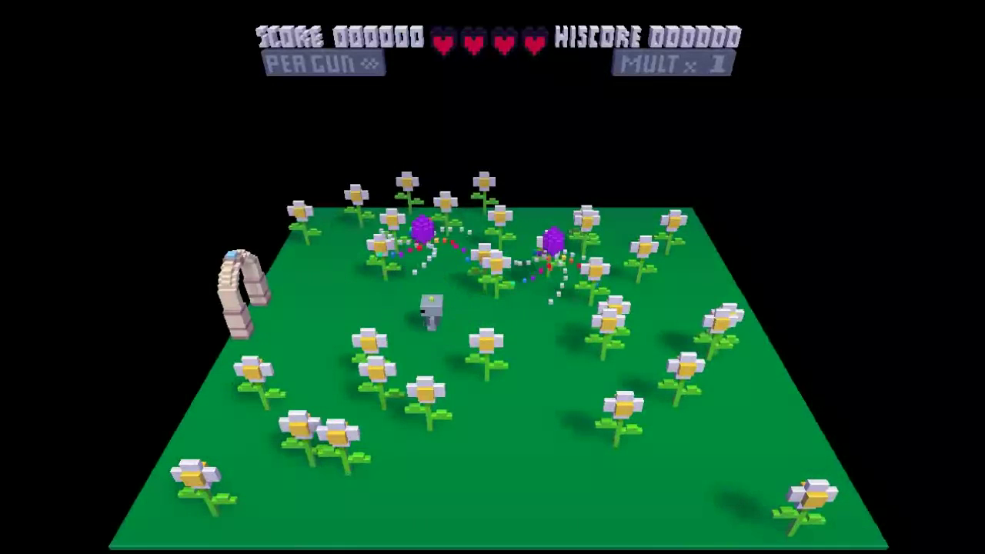
{"action": "key", "text": "Up"}
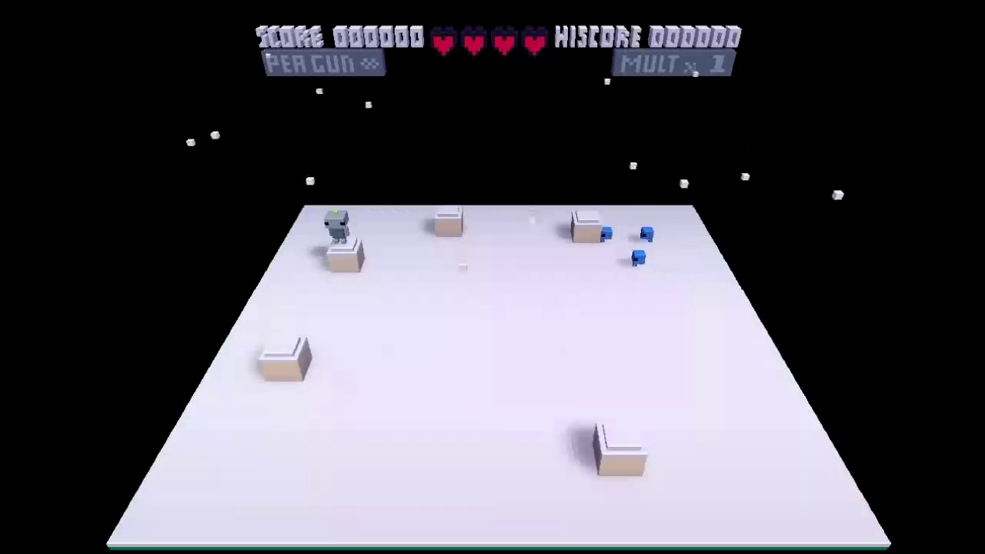
{"action": "key", "text": "Right"}
{"action": "key", "text": "x"}
{"action": "key", "text": "Down"}
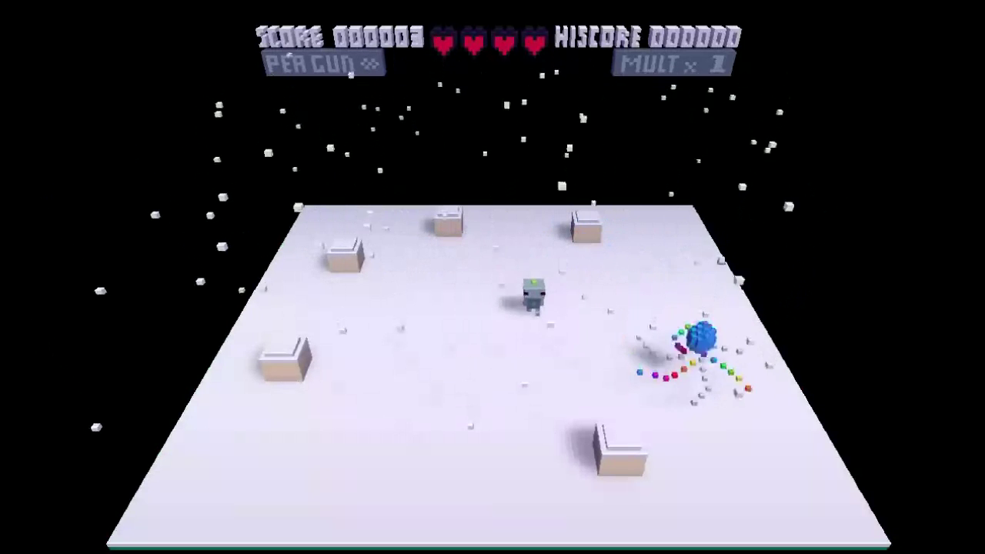
{"action": "key", "text": "Right"}
{"action": "key", "text": "Up"}
{"action": "key", "text": "Down"}
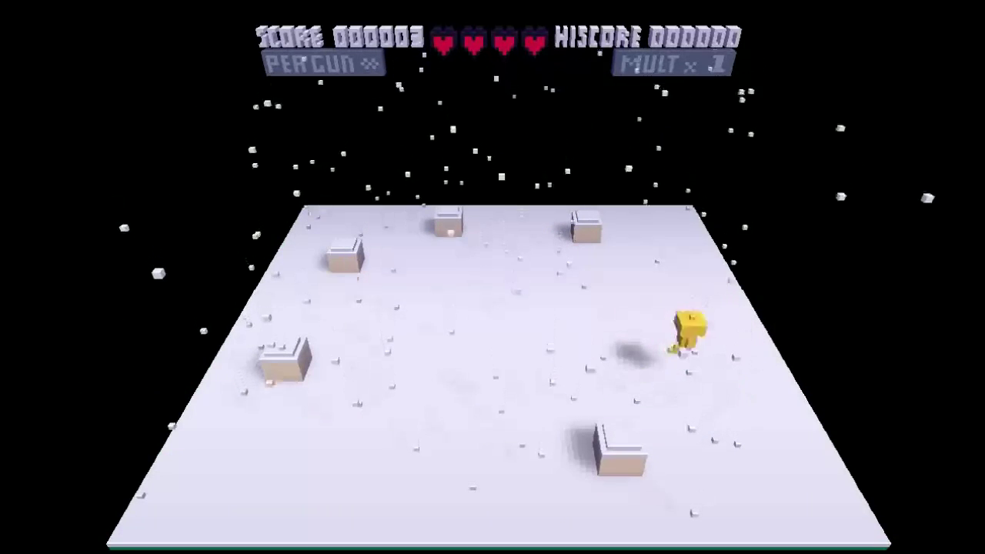
{"action": "key", "text": "Right"}
{"action": "key", "text": "Down"}
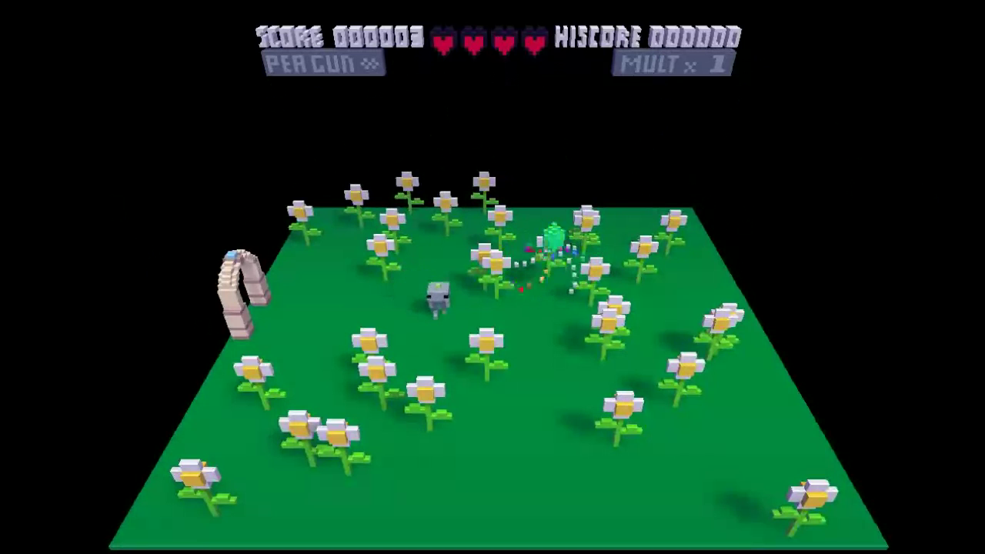
Step: Continue the playtest through room 1's right portal, fight the red monster in the lava room, and return to the editor
{"action": "key", "text": "Right"}
{"action": "key", "text": "Right"}
{"action": "key", "text": "Up"}
{"action": "key", "text": "Right"}
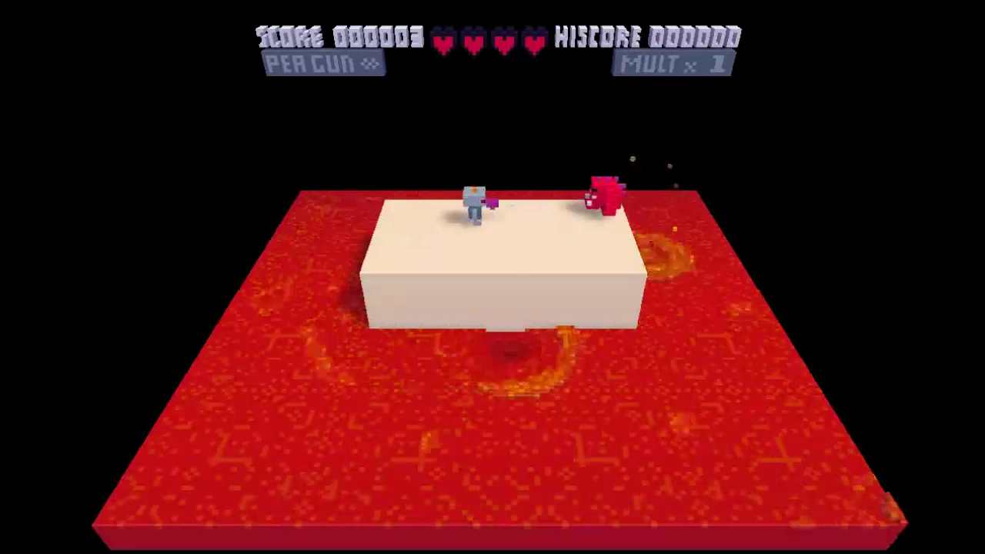
{"action": "key", "text": "x"}
{"action": "key", "text": "Left"}
{"action": "key", "text": "z"}
{"action": "key", "text": "Right"}
{"action": "key", "text": "Down"}
{"action": "key", "text": "Escape"}
{"action": "key", "text": "Down"}
{"action": "key", "text": "Down"}
{"action": "key", "text": "Down"}
{"action": "key", "text": "Return"}
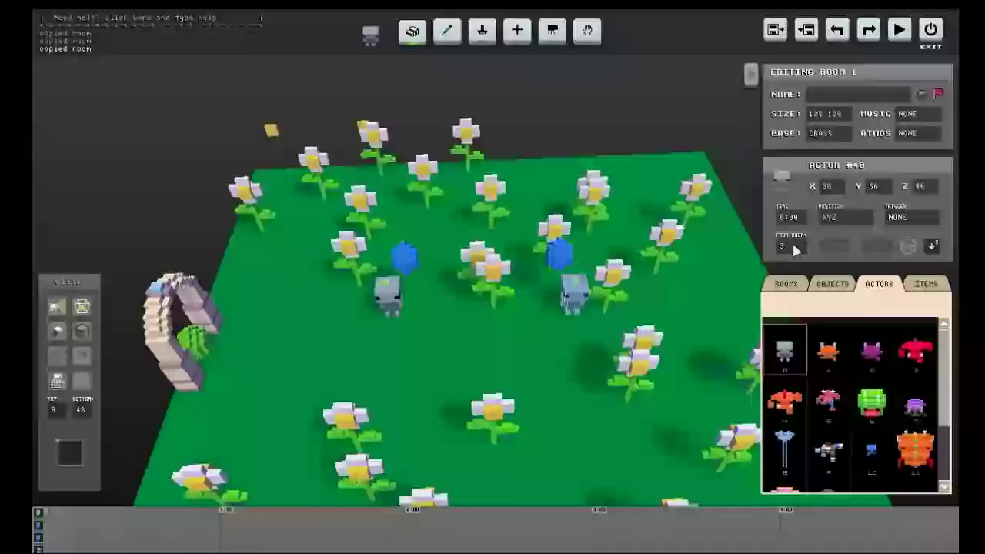
Step: Place a red door (item 9) at room 1's right edge, set its Go To Room value to 4, and show the level's rooms
{"action": "scroll", "coordinate": [591, 318], "scroll_direction": "down", "scroll_amount": 4}
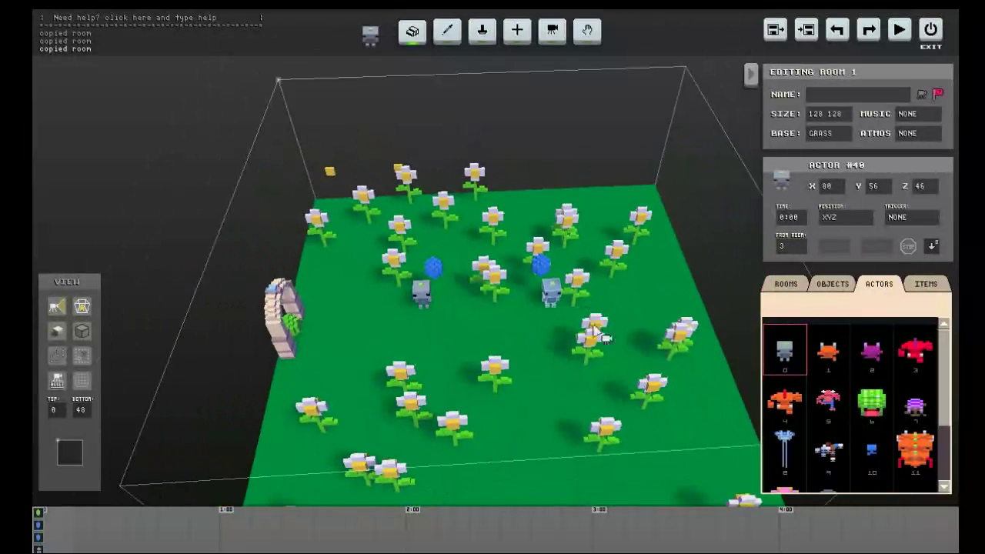
{"action": "middle_click_drag", "start_coordinate": [600, 341], "coordinate": [595, 333]}
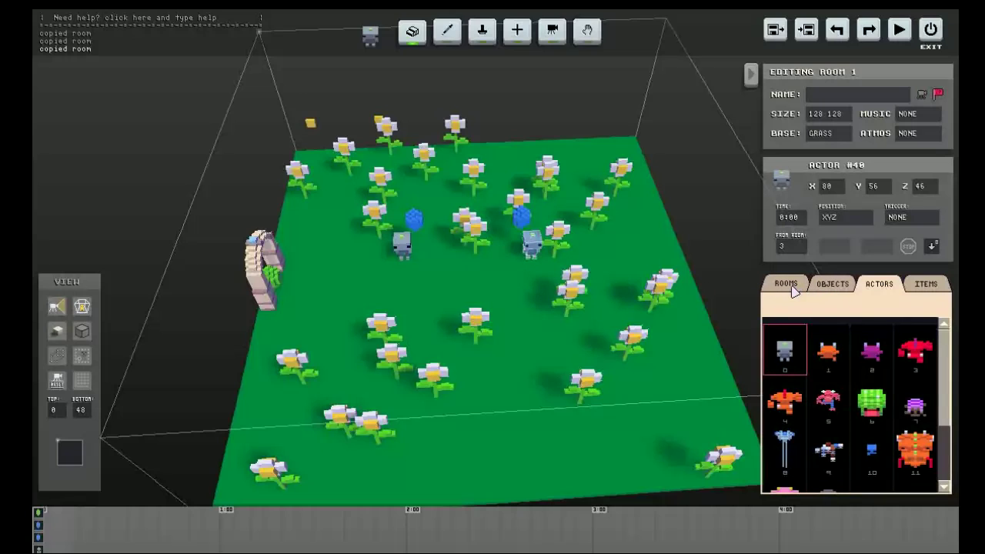
{"action": "left_click", "coordinate": [789, 285]}
{"action": "left_click", "coordinate": [926, 285]}
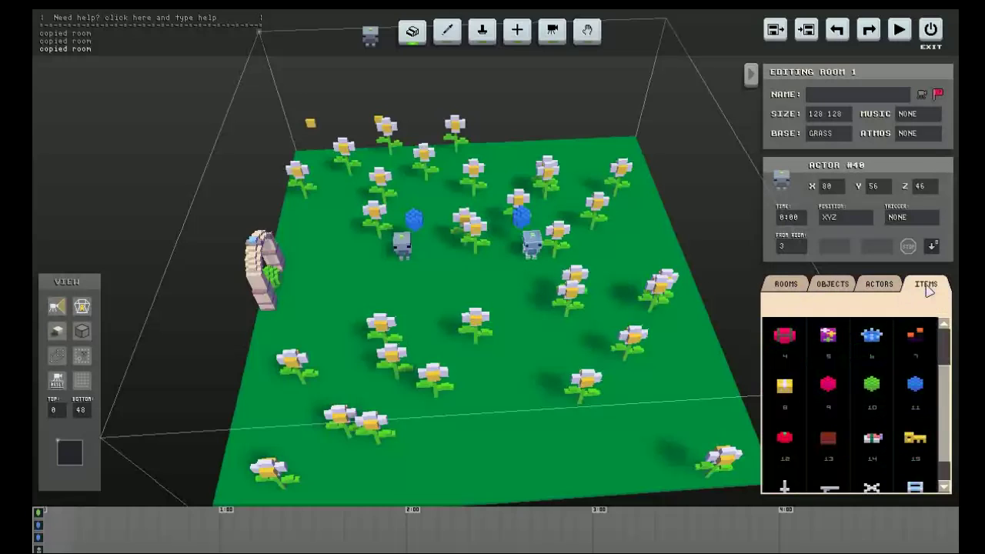
{"action": "left_click", "coordinate": [835, 383]}
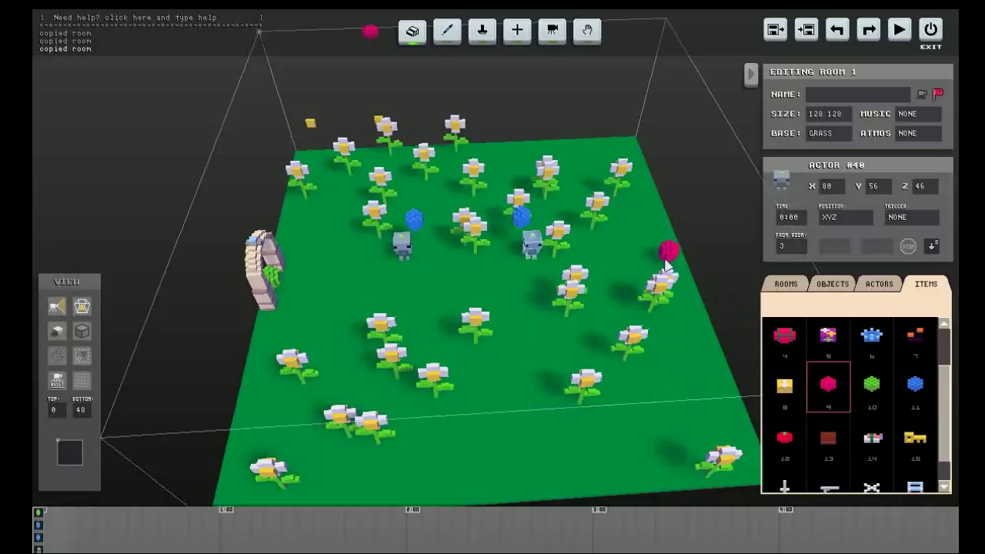
{"action": "left_click", "coordinate": [667, 264]}
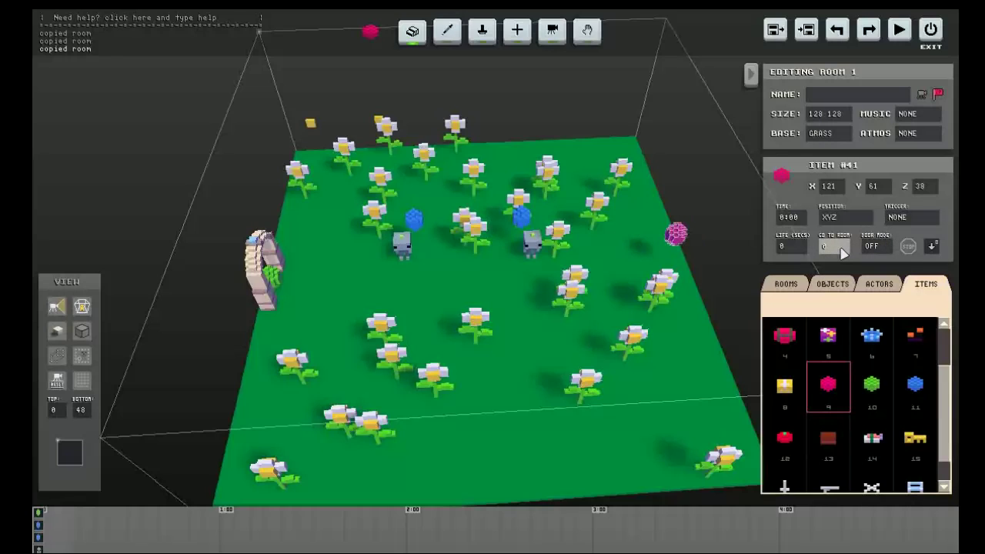
{"action": "left_click", "coordinate": [843, 249]}
{"action": "key", "text": "Return"}
{"action": "left_click", "coordinate": [786, 284]}
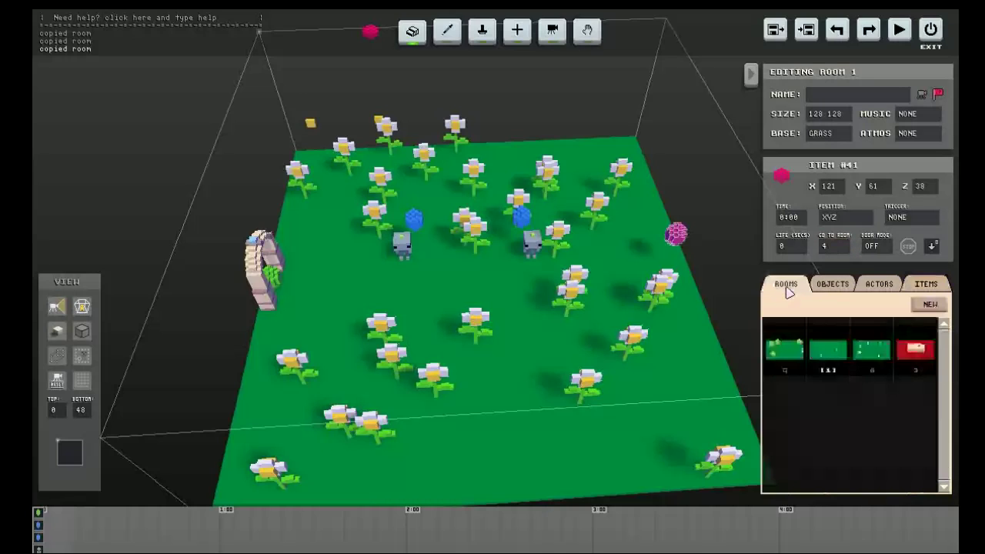
Step: Create a new room 4 and set its base to Limestone
{"action": "left_click", "coordinate": [932, 305]}
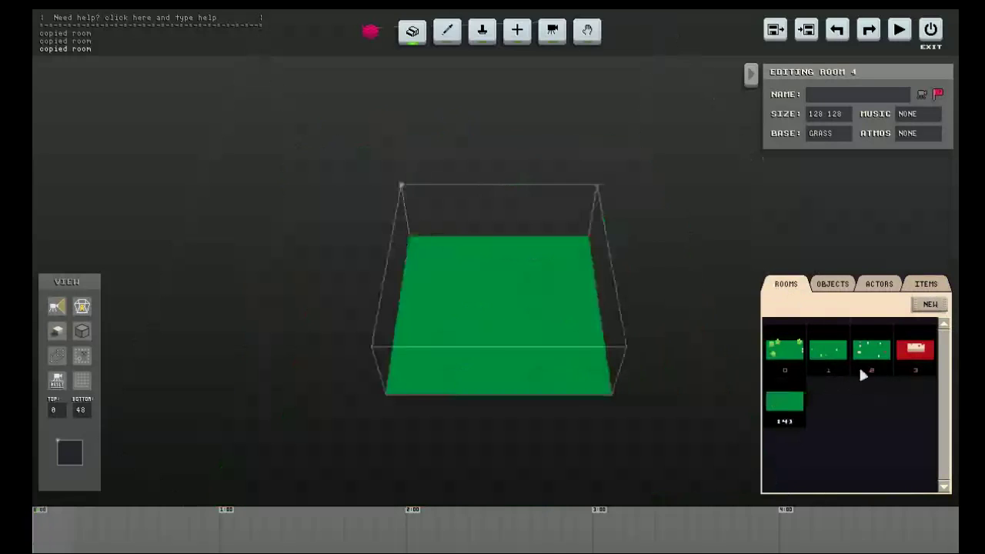
{"action": "left_click", "coordinate": [824, 134]}
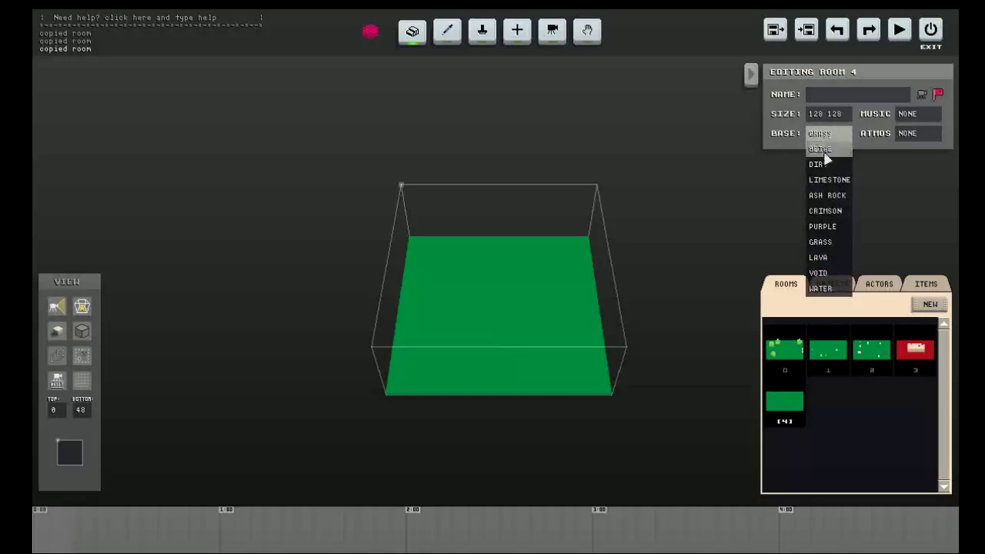
{"action": "left_click", "coordinate": [839, 181]}
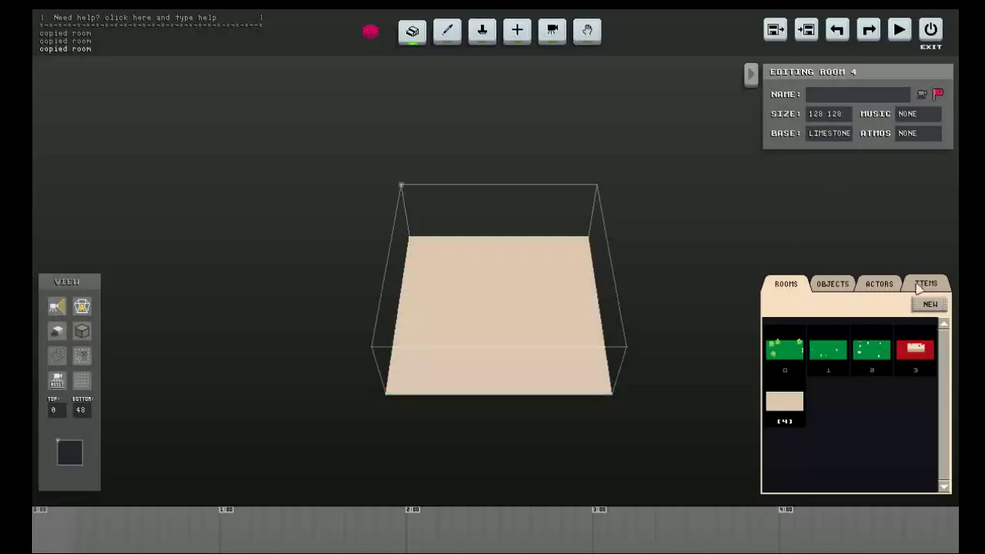
Step: Place four red-topped blocks (object 2) on room 4's floor, one near each corner
{"action": "left_click", "coordinate": [835, 285]}
{"action": "left_click", "coordinate": [870, 352]}
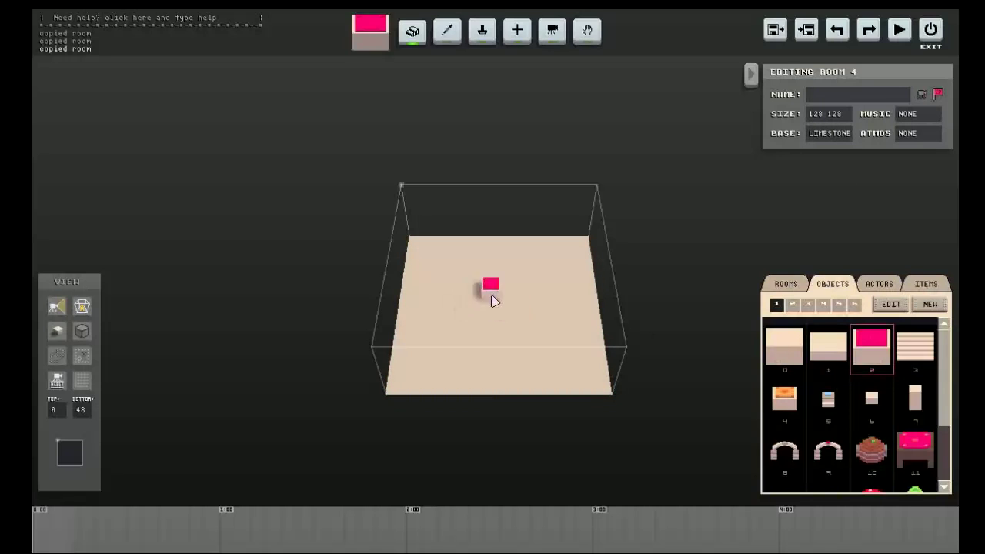
{"action": "scroll", "coordinate": [524, 277], "scroll_direction": "up", "scroll_amount": 2}
{"action": "left_click", "coordinate": [421, 258]}
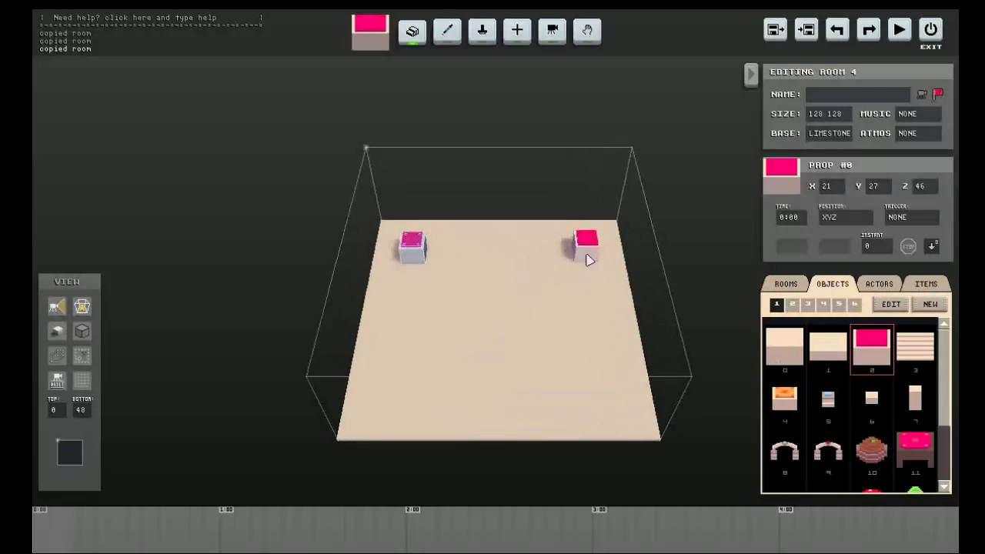
{"action": "left_click", "coordinate": [584, 263]}
{"action": "left_click", "coordinate": [401, 399]}
{"action": "left_click", "coordinate": [591, 398]}
Step: Place two red monsters (actor 16) near the middle of room 4's back side, between the two rear blocks
{"action": "left_click", "coordinate": [880, 284]}
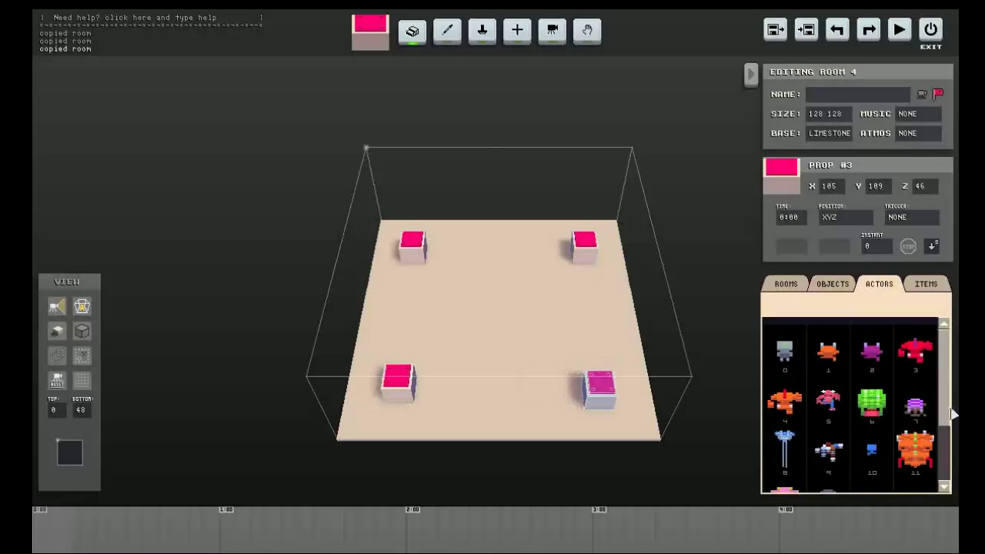
{"action": "scroll", "coordinate": [946, 458], "scroll_direction": "down", "scroll_amount": 2}
{"action": "left_click", "coordinate": [783, 468]}
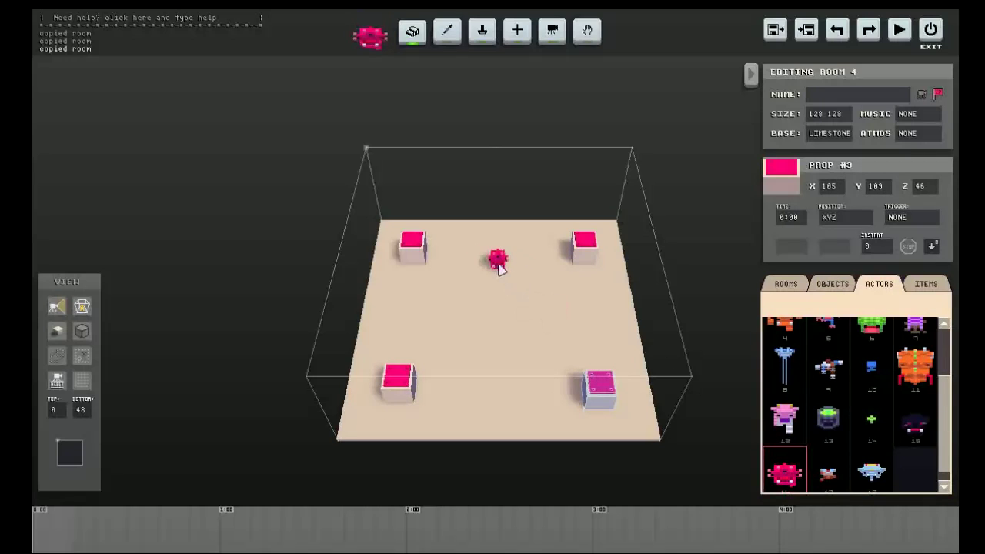
{"action": "left_click", "coordinate": [481, 245]}
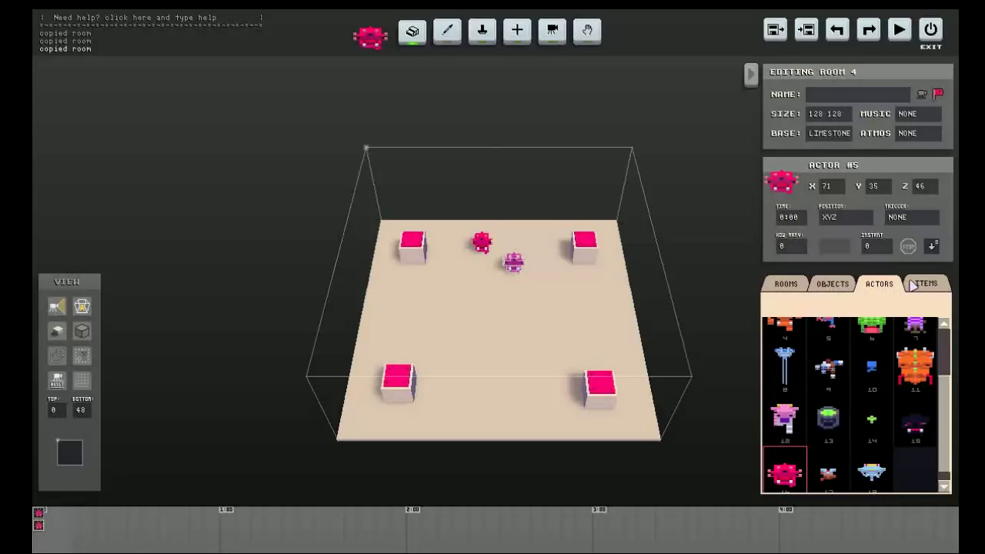
Step: Place a player start (actor 0) at the middle of room 4's left edge
{"action": "left_click_drag", "start_coordinate": [949, 388], "coordinate": [941, 336]}
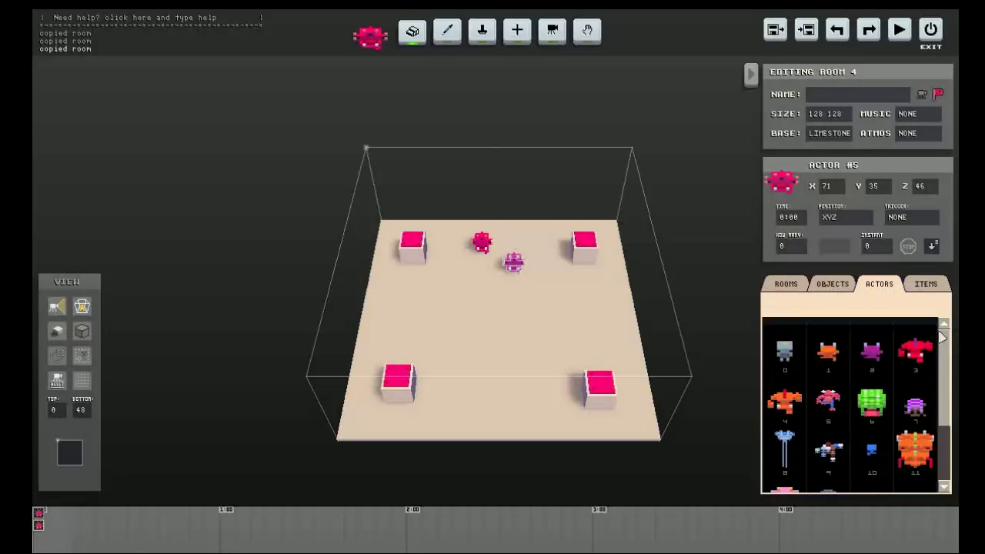
{"action": "left_click", "coordinate": [800, 352]}
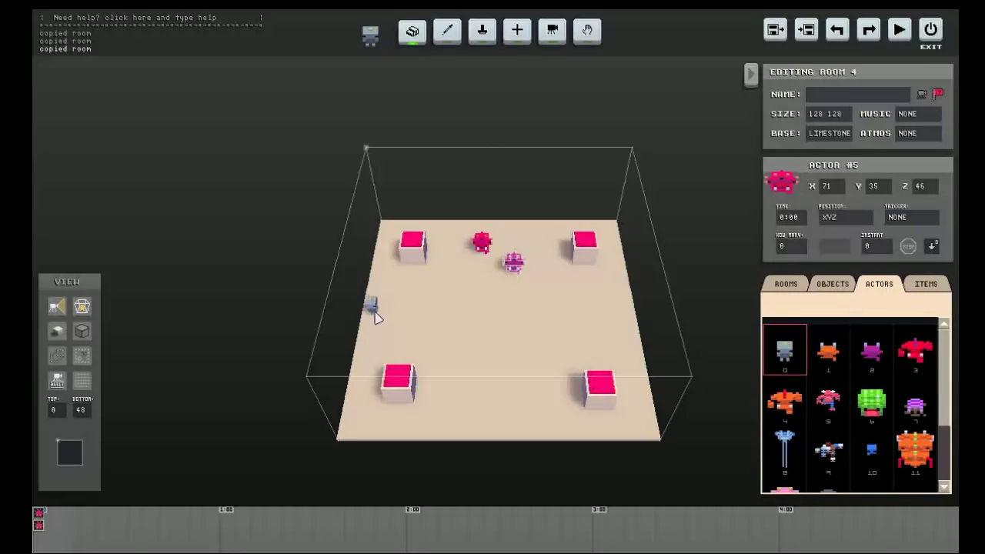
{"action": "left_click", "coordinate": [375, 317]}
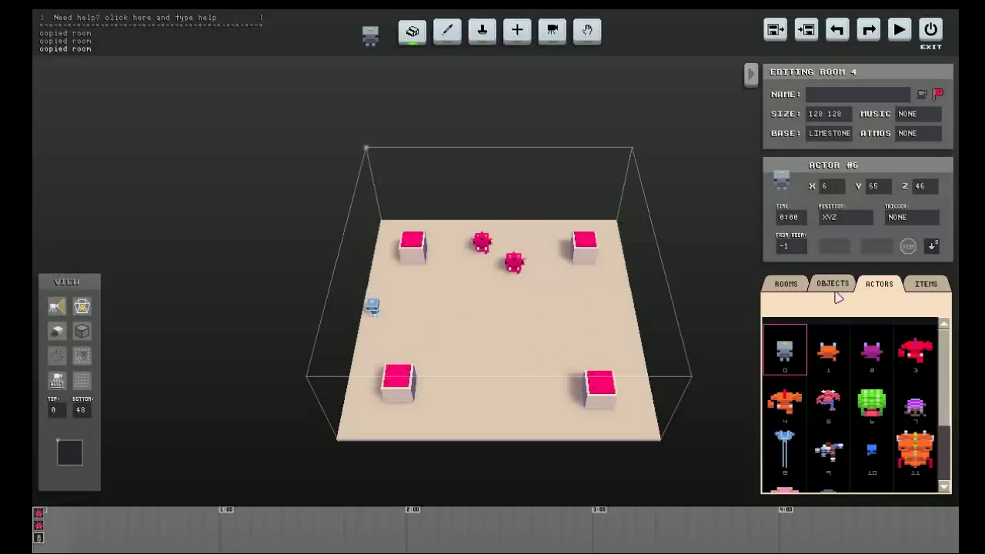
Step: Place a red door (item 9) in the middle of room 4 and set its trigger to NOMON
{"action": "left_click", "coordinate": [924, 286]}
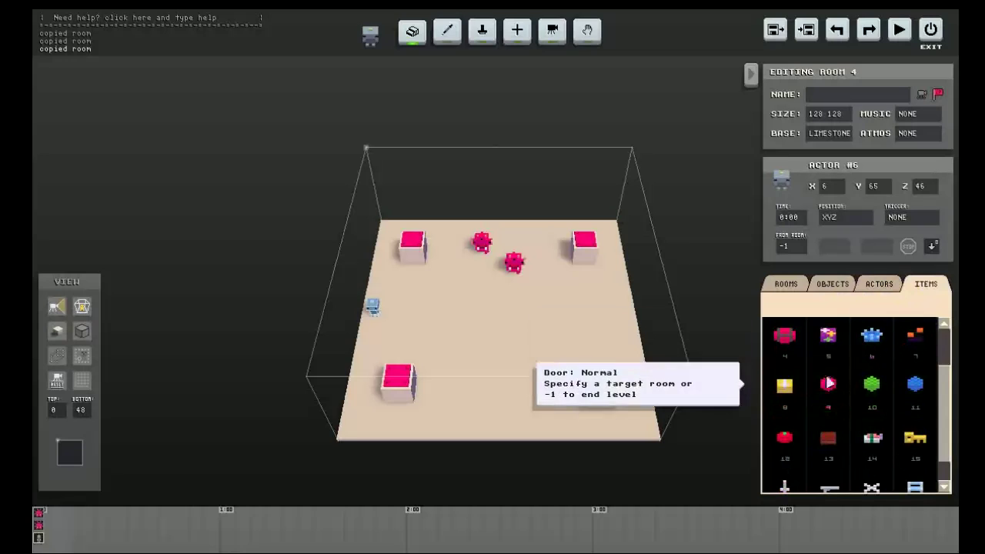
{"action": "left_click", "coordinate": [828, 385]}
{"action": "left_click", "coordinate": [501, 329]}
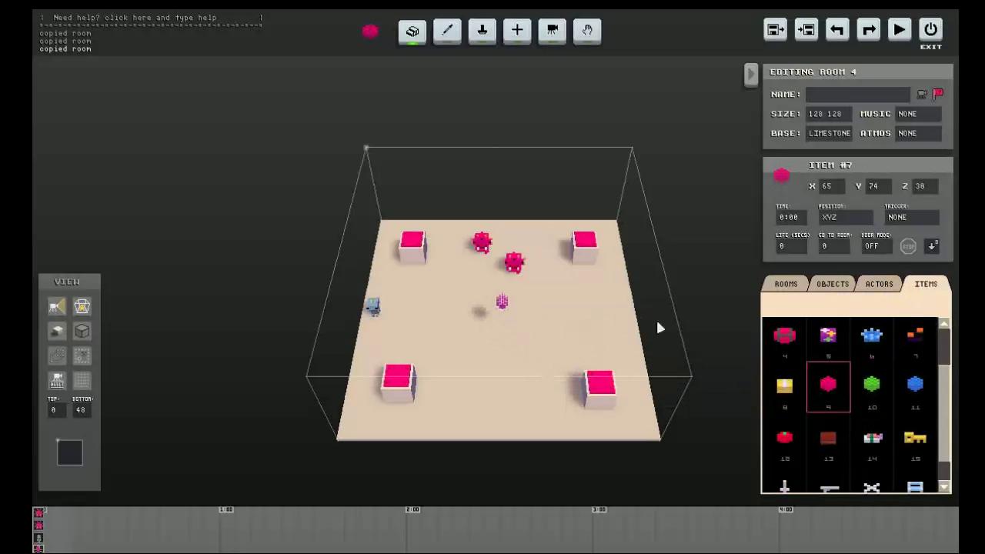
{"action": "left_click", "coordinate": [924, 219]}
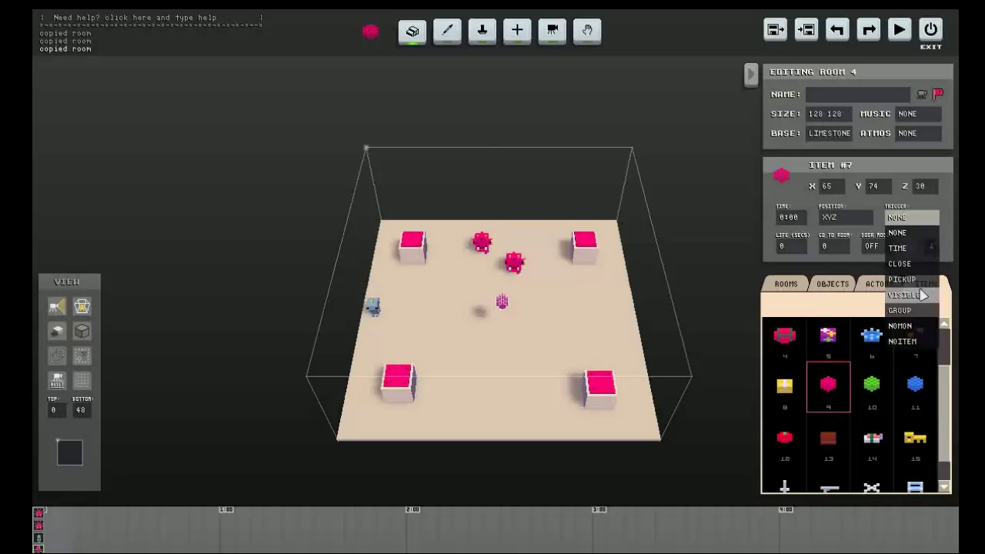
{"action": "left_click", "coordinate": [920, 324]}
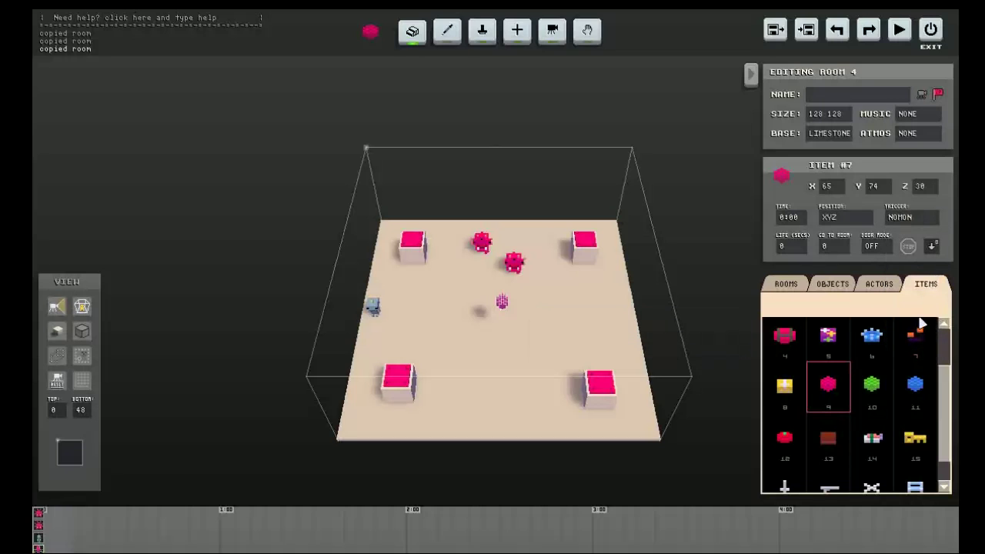
Step: Return to room 1 and set the trigger of the red door at its right edge to NOITEM
{"action": "key", "text": "Page_Up"}
{"action": "key", "text": "Page_Down"}
{"action": "key", "text": "Page_Up"}
{"action": "key", "text": "Page_Up"}
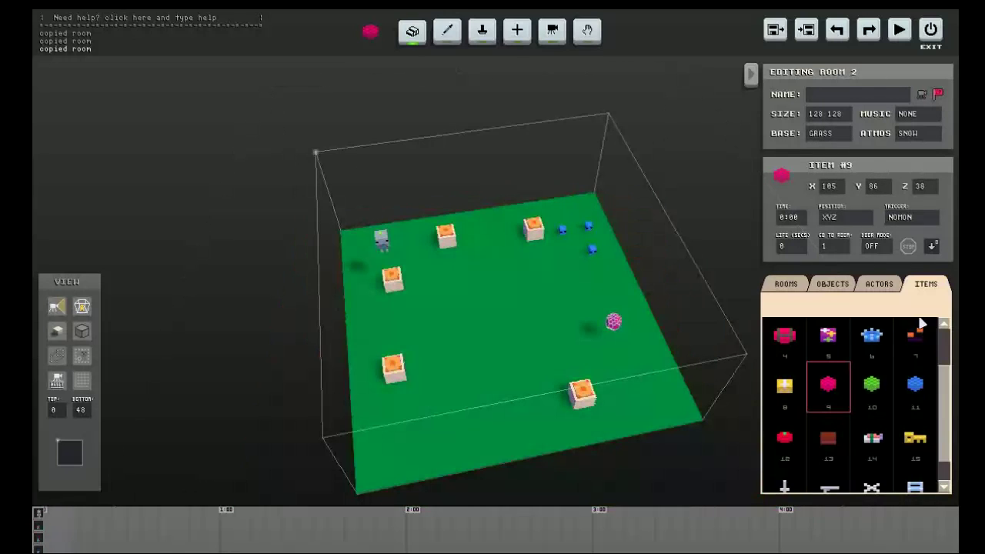
{"action": "key", "text": "Page_Up"}
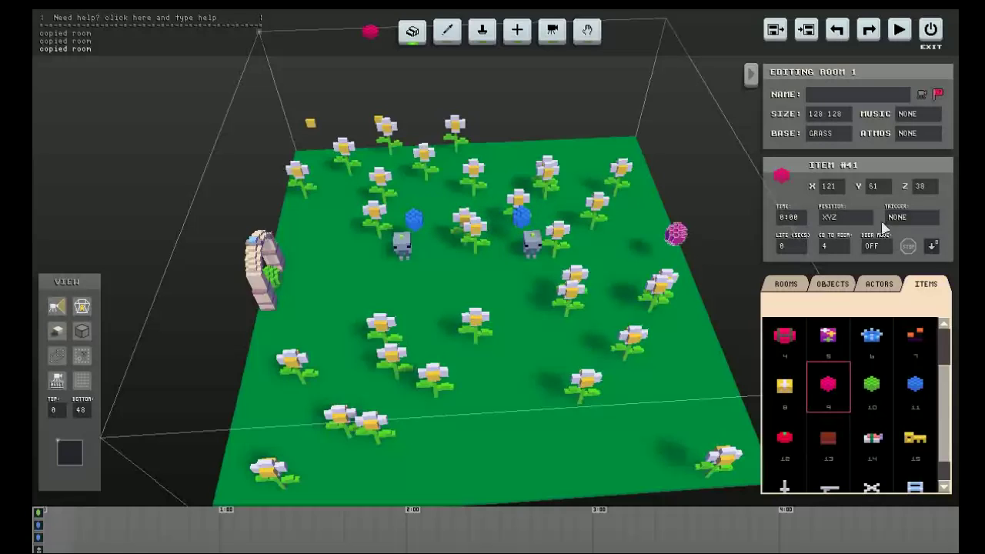
{"action": "left_click", "coordinate": [893, 218]}
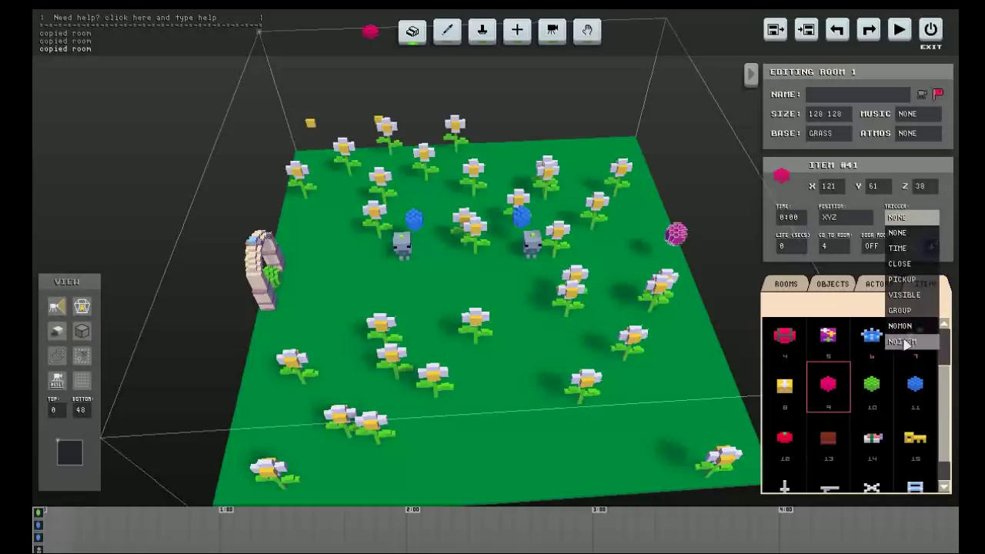
{"action": "left_click", "coordinate": [903, 342]}
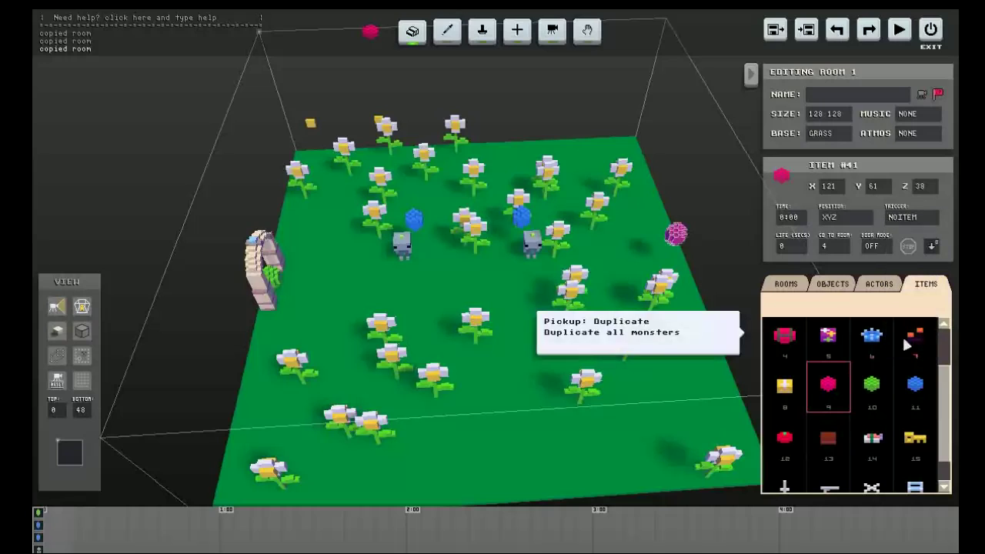
Step: Examine the settings of room 1's right blue door and red door, and look through the available objects
{"action": "left_click", "coordinate": [678, 147]}
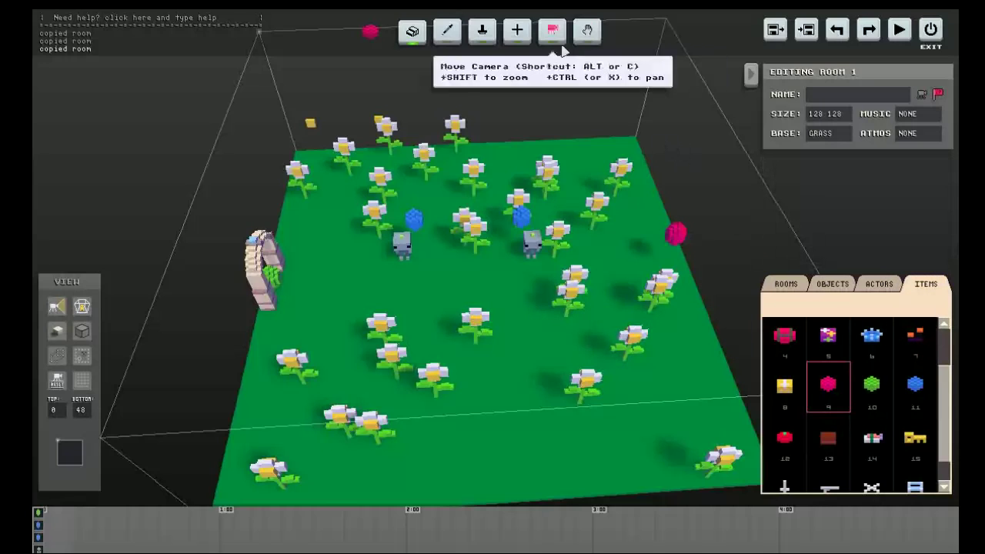
{"action": "left_click", "coordinate": [520, 35]}
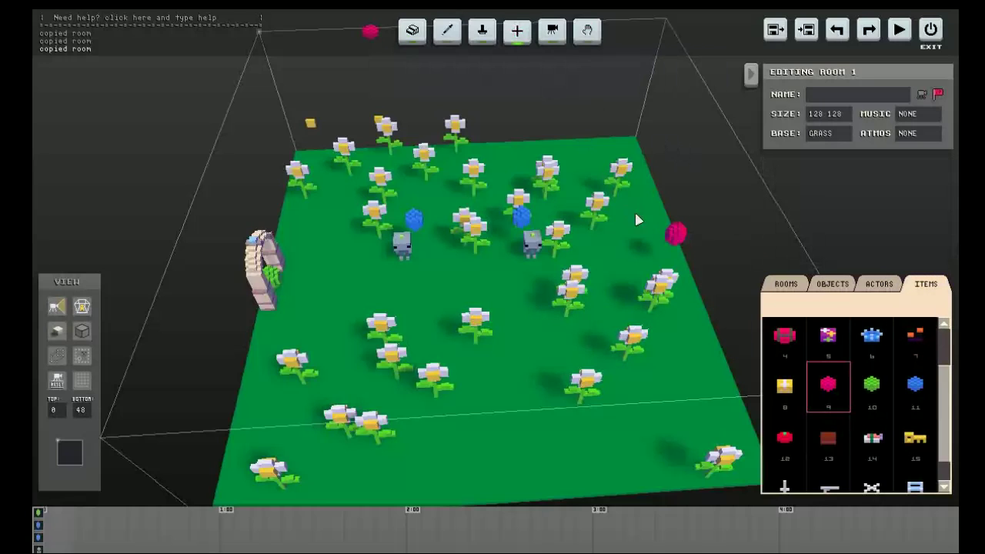
{"action": "left_click", "coordinate": [524, 219]}
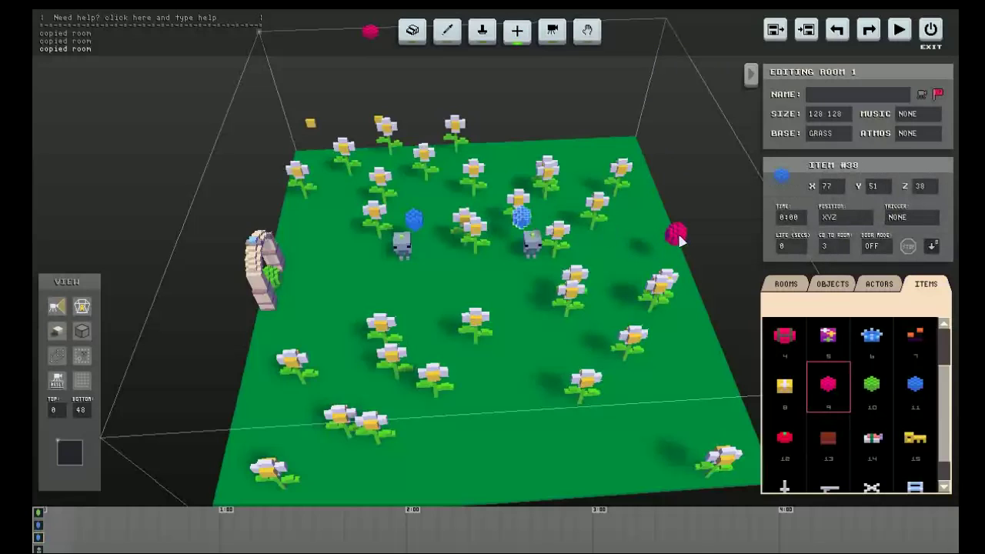
{"action": "left_click", "coordinate": [678, 236], "text": "shift"}
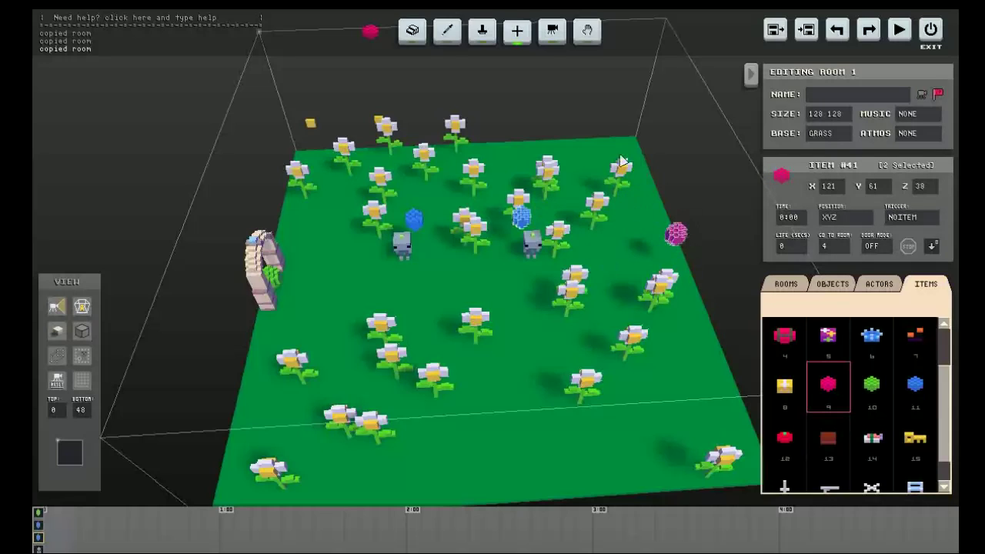
{"action": "key", "text": "Escape"}
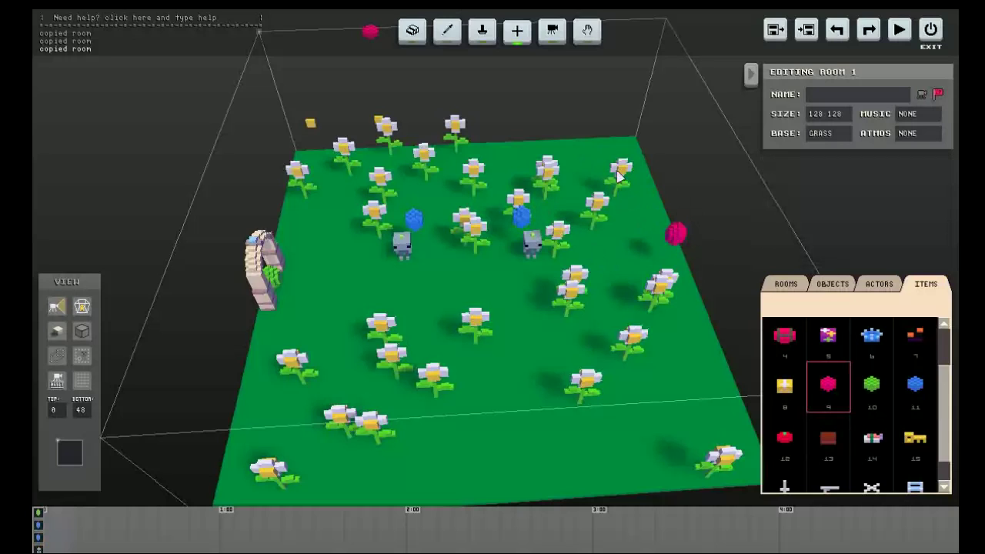
{"action": "left_click_drag", "start_coordinate": [610, 252], "coordinate": [609, 253]}
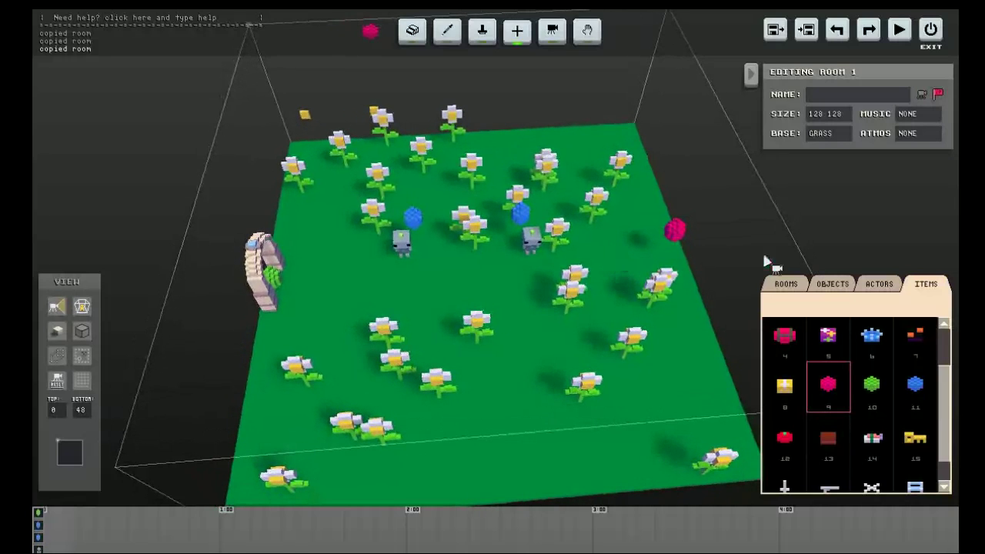
{"action": "left_click", "coordinate": [521, 215]}
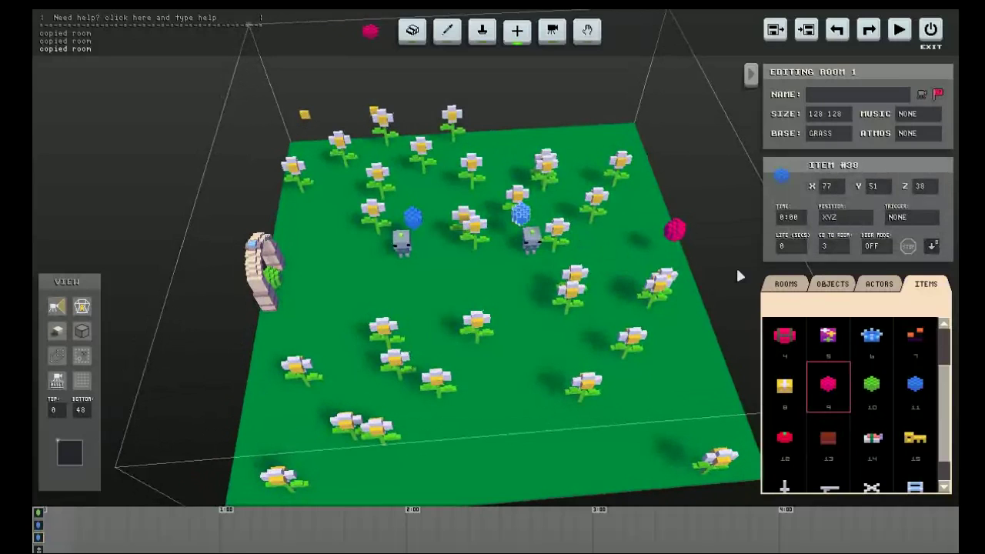
{"action": "left_click", "coordinate": [792, 285]}
{"action": "left_click", "coordinate": [836, 288]}
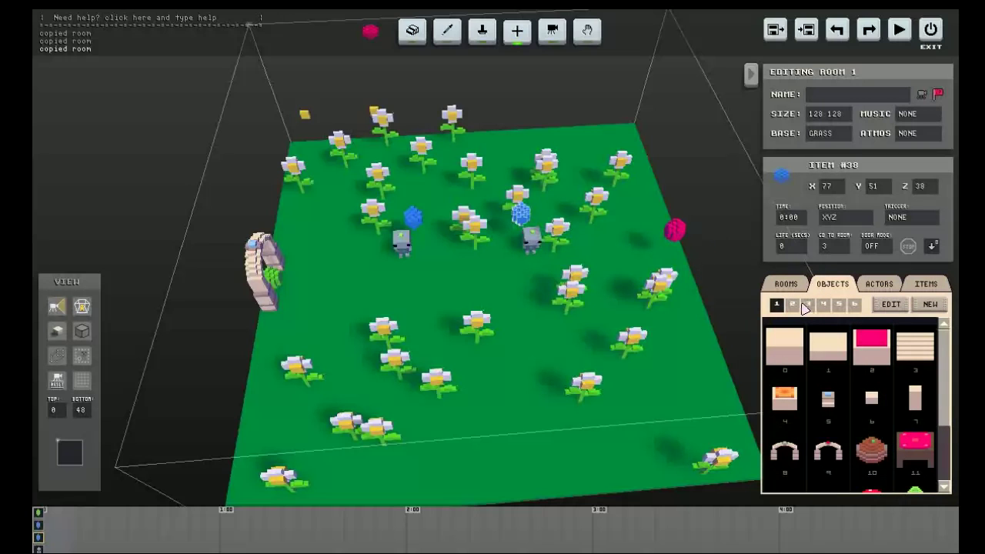
Step: Playtest room 0, walking the player towards the portal while jumping and shooting, and return to the editor
{"action": "key", "text": "minus"}
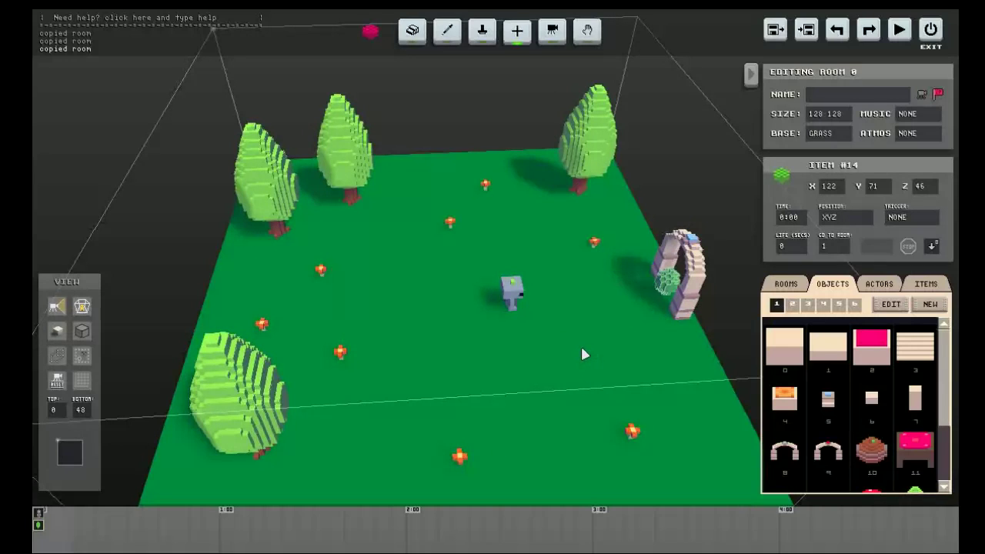
{"action": "key", "text": "ctrl+r"}
{"action": "key", "text": "Right"}
{"action": "key", "text": "z"}
{"action": "key", "text": "x"}
{"action": "key", "text": "Right"}
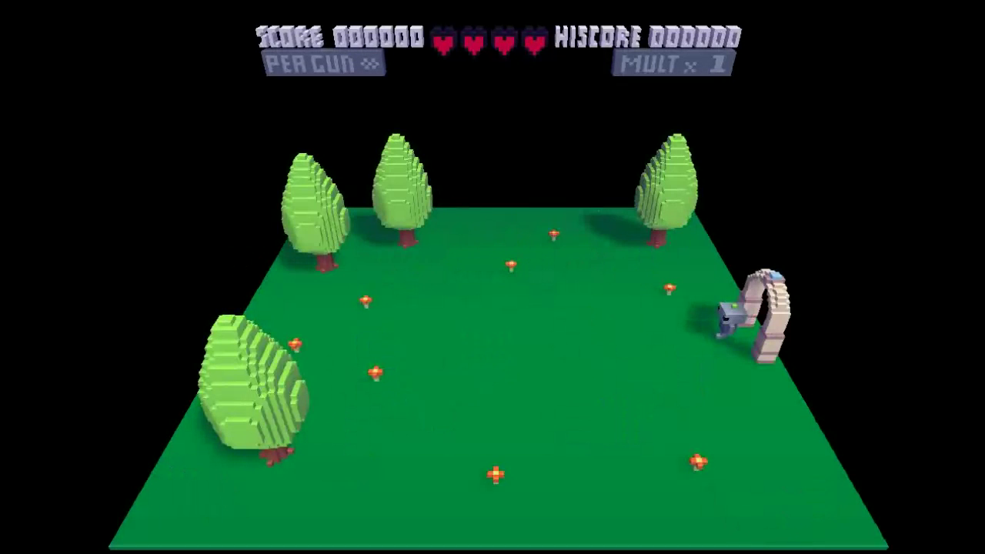
{"action": "key", "text": "Escape"}
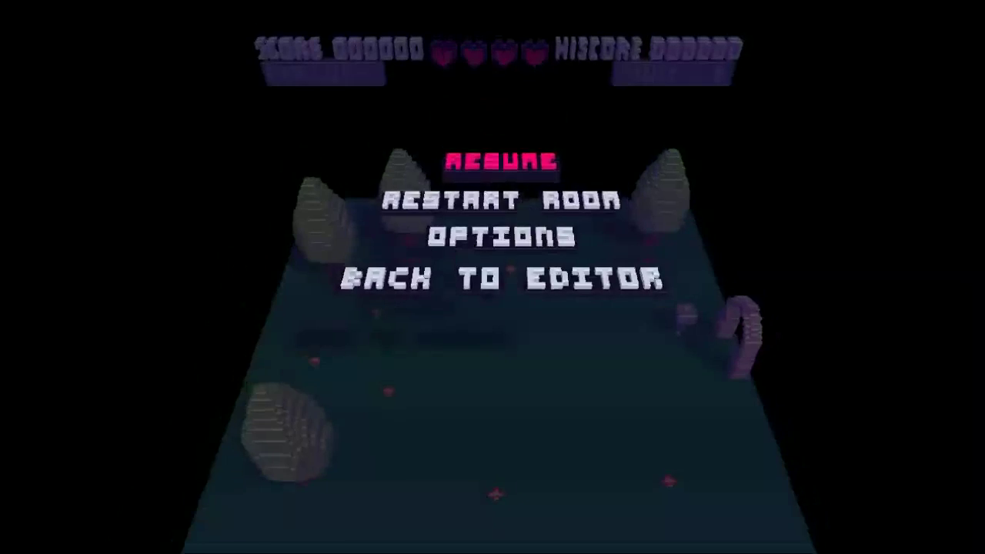
{"action": "key", "text": "Return"}
Step: Place red apples (item 12) in room 0 between the player start and the stone portal
{"action": "left_click", "coordinate": [926, 284]}
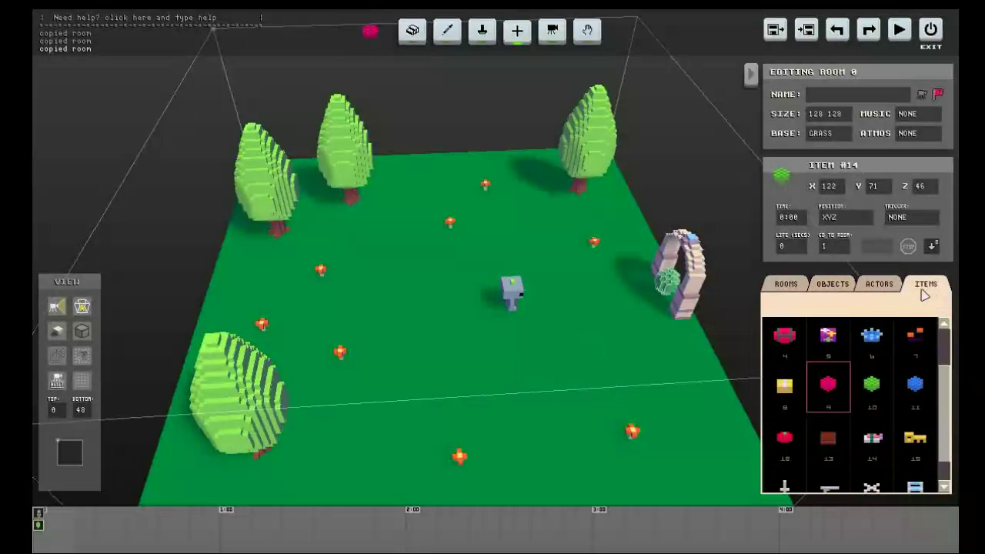
{"action": "left_click", "coordinate": [799, 438]}
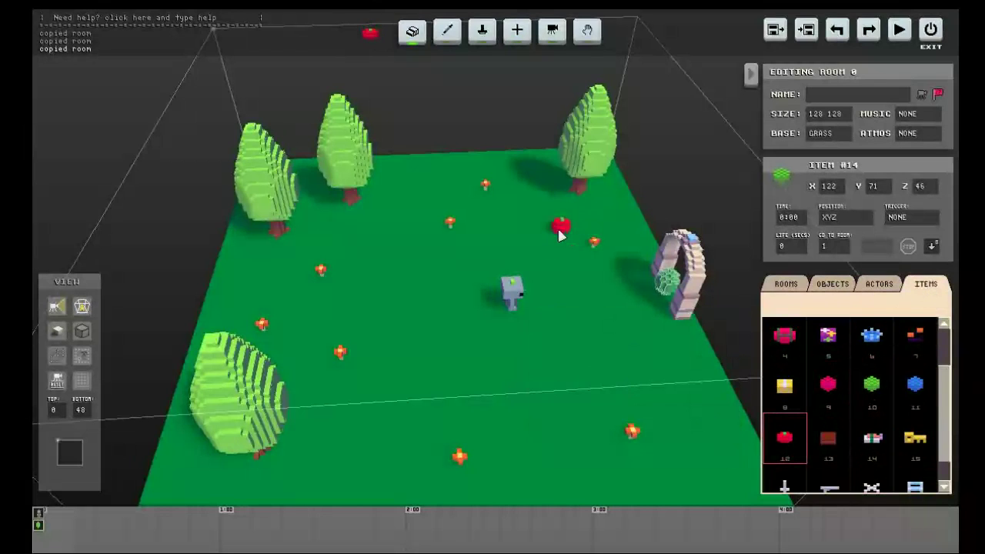
{"action": "left_click", "coordinate": [539, 239]}
{"action": "left_click", "coordinate": [572, 258]}
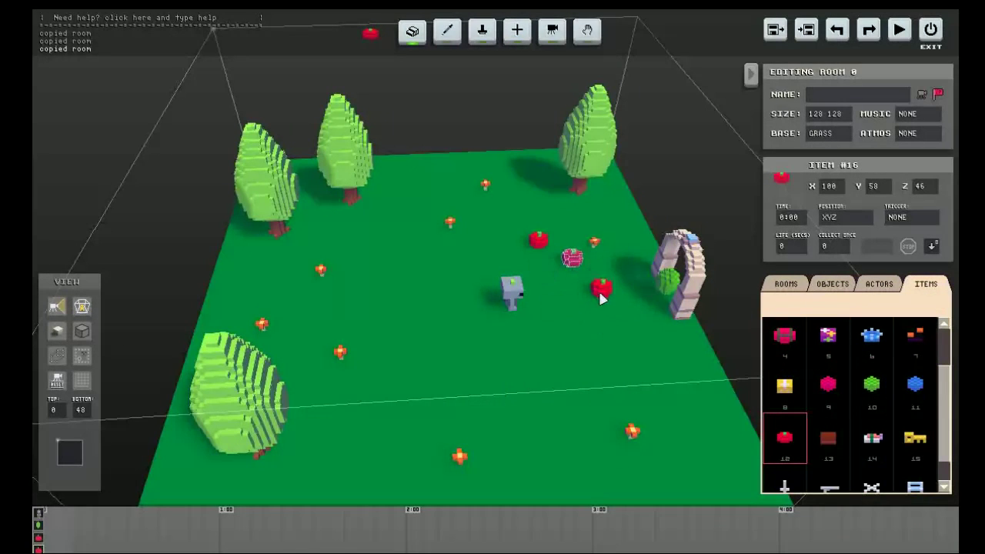
Step: Playtest room 0, walking the player over the red apples to collect them, and return to the editor
{"action": "key", "text": "ctrl+r"}
{"action": "key", "text": "Right"}
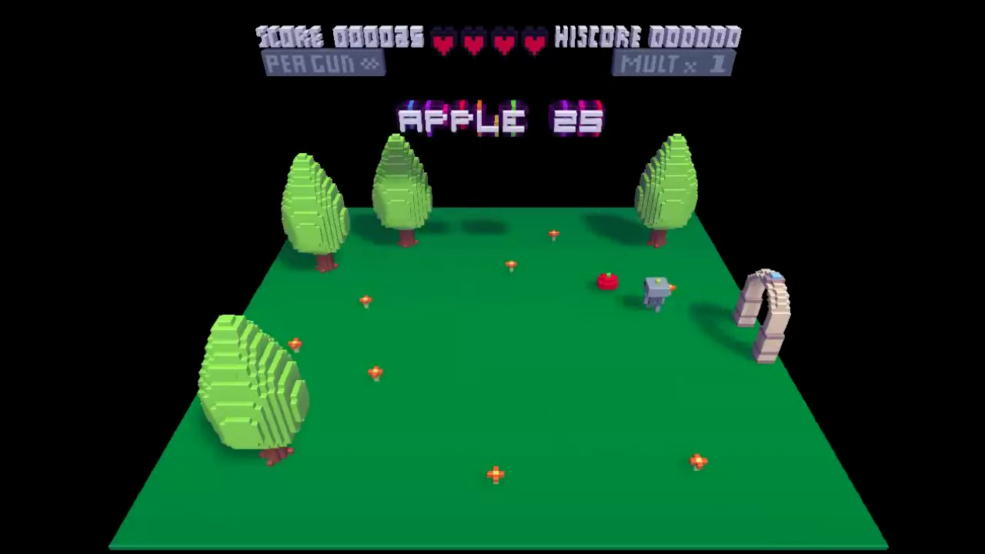
{"action": "key", "text": "Right"}
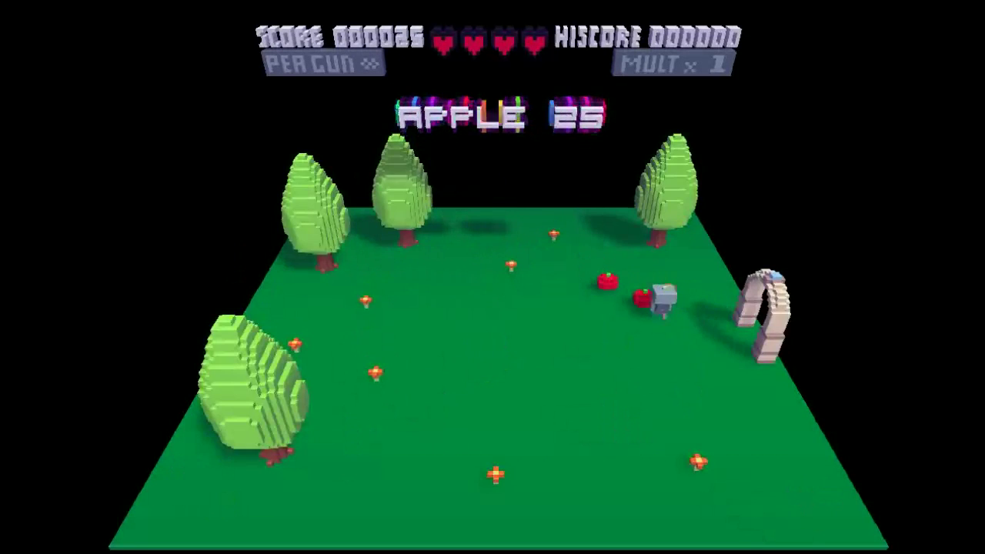
{"action": "key", "text": "Left"}
{"action": "key", "text": "Escape"}
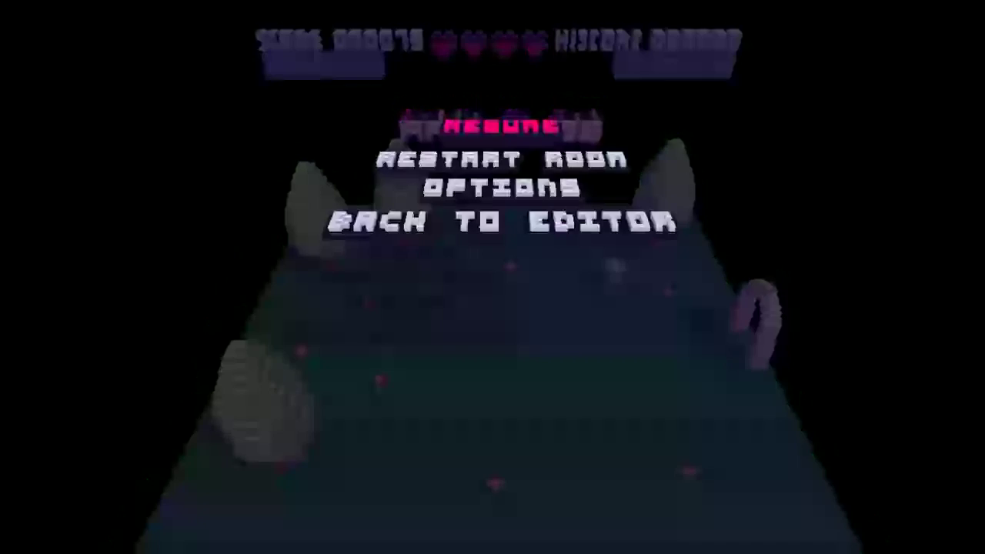
{"action": "key", "text": "Down"}
{"action": "key", "text": "Down"}
{"action": "key", "text": "Down"}
{"action": "key", "text": "Return"}
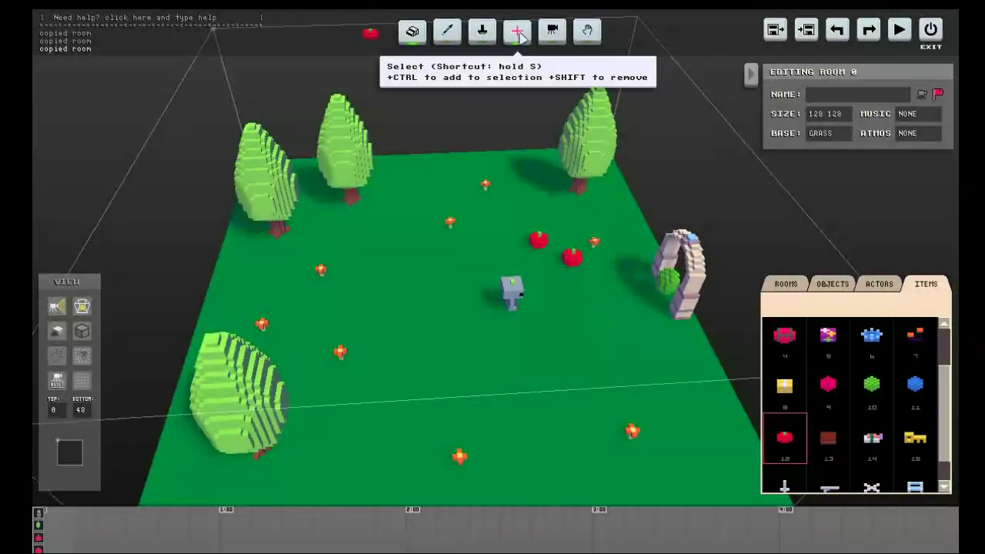
Step: Set Collect Once to 1 for both red apples in room 0
{"action": "left_click", "coordinate": [517, 30]}
{"action": "left_click", "coordinate": [575, 259]}
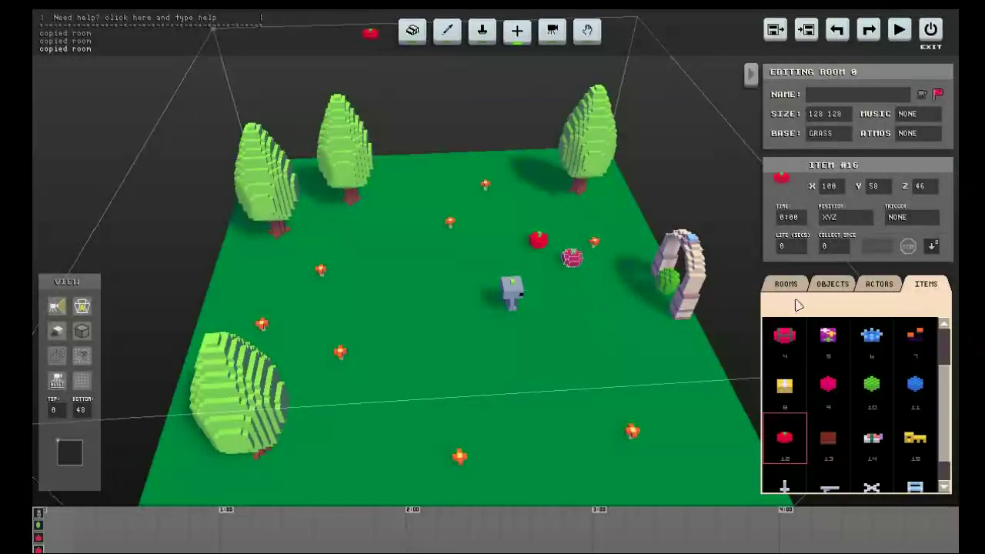
{"action": "left_click", "coordinate": [834, 246]}
{"action": "left_click", "coordinate": [537, 243]}
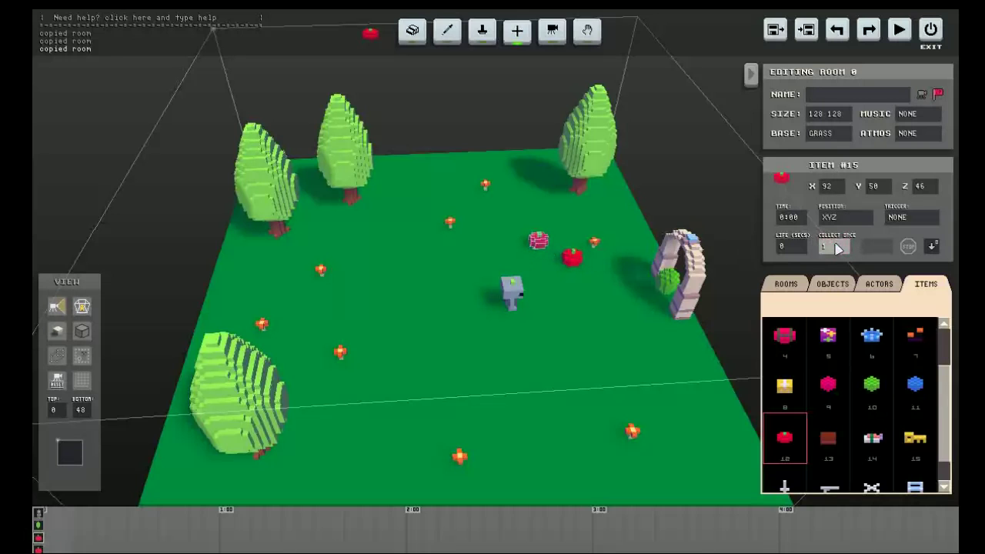
Step: Playtest room 0, collecting an apple and passing through the portal and back to check the apples, and return to the editor
{"action": "key", "text": "Right"}
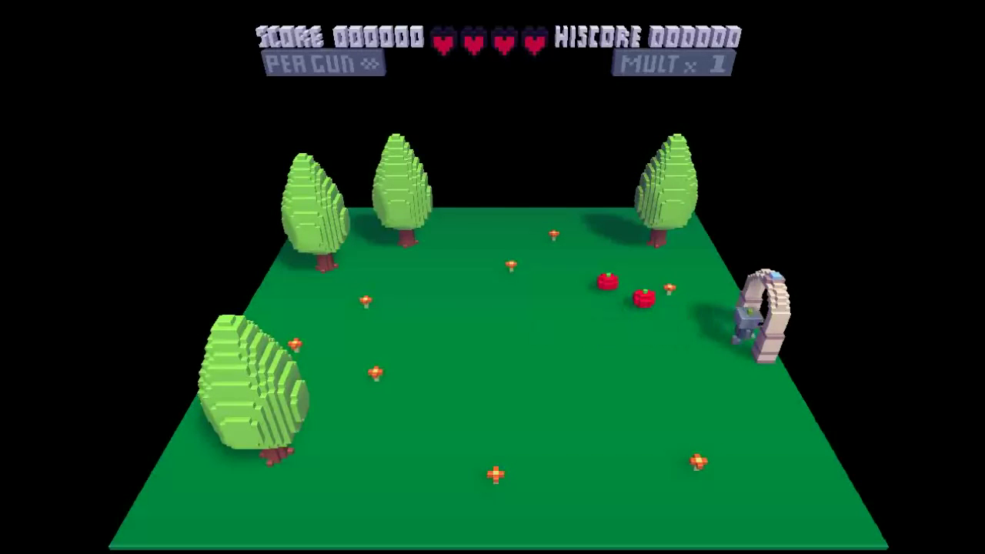
{"action": "key", "text": "Left"}
{"action": "key", "text": "Right"}
{"action": "key", "text": "Left"}
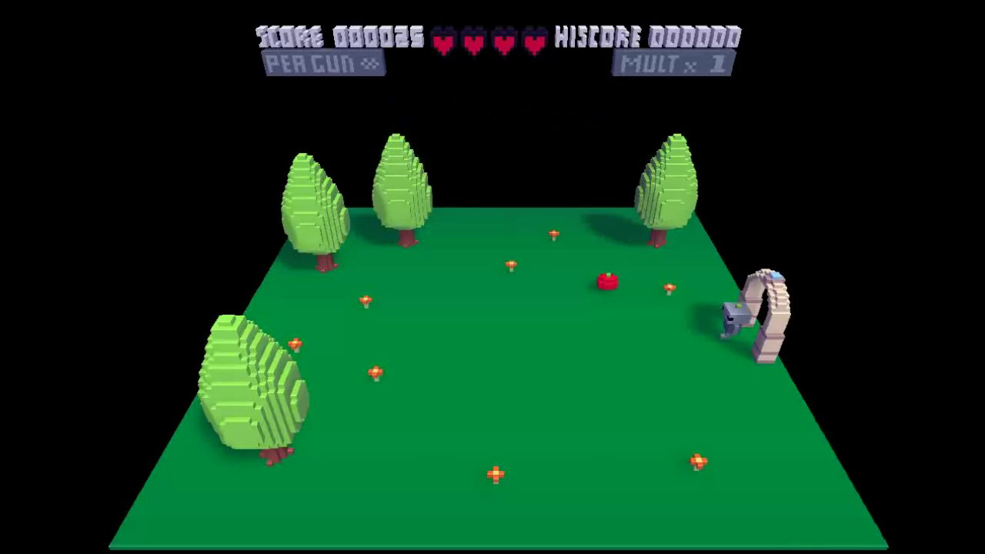
{"action": "key", "text": "Escape"}
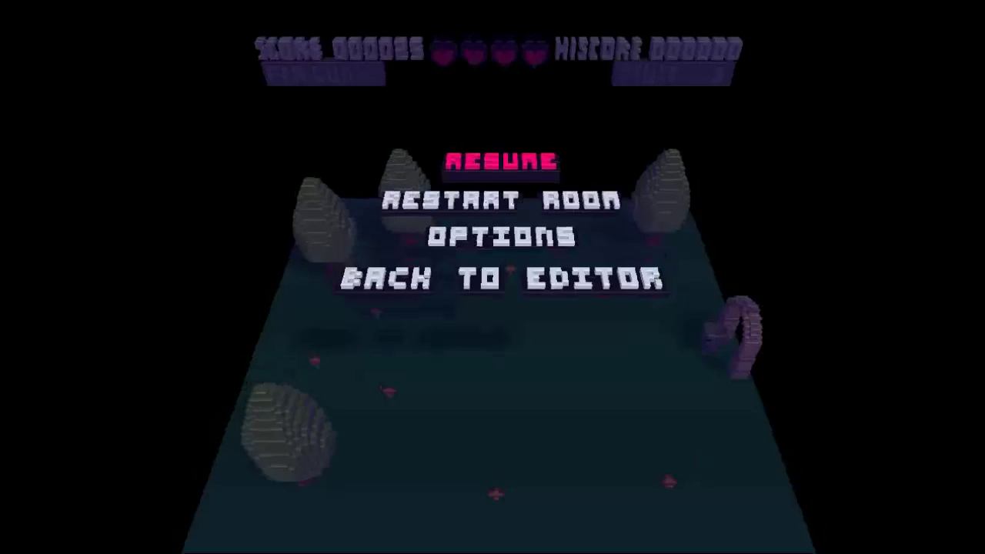
{"action": "key", "text": "Up"}
{"action": "key", "text": "Return"}
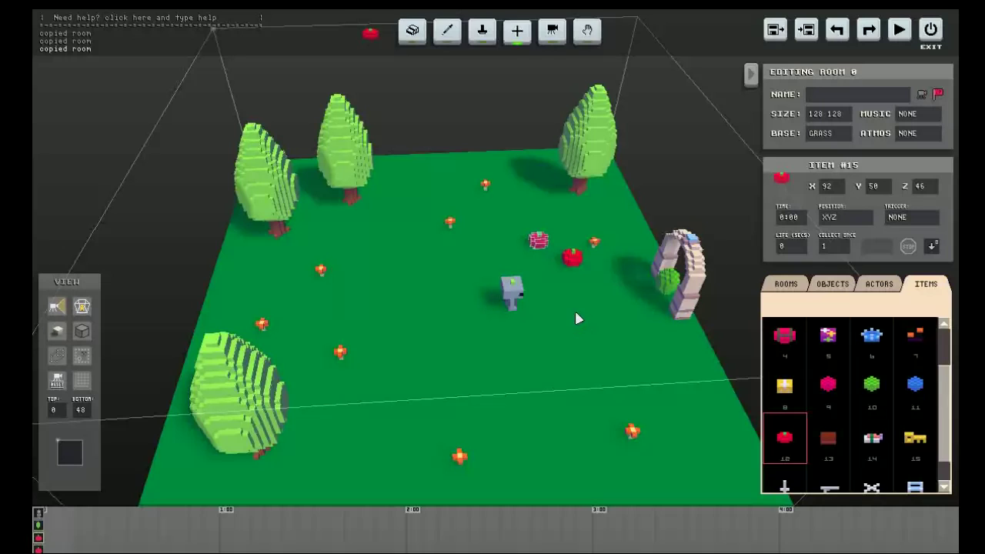
Step: Examine the trigger and destination settings of the red doors in rooms 1 and 4, and return to room 0
{"action": "key", "text": "equal"}
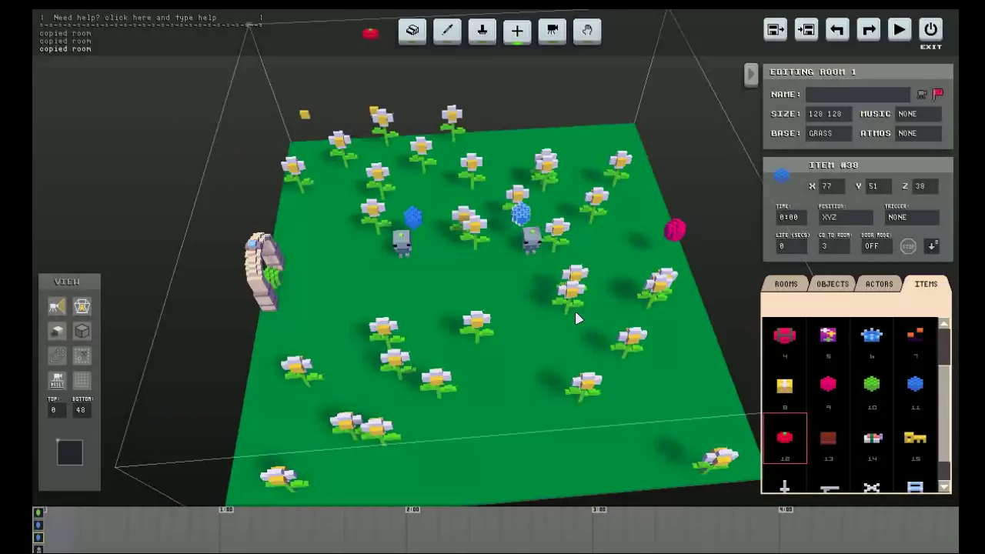
{"action": "key", "text": "Page_Up"}
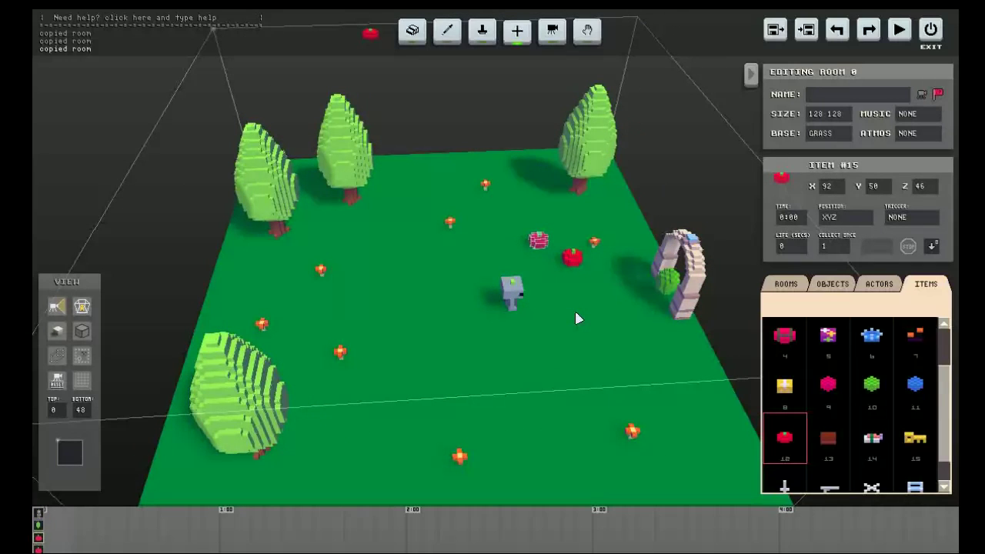
{"action": "key", "text": "Page_Down"}
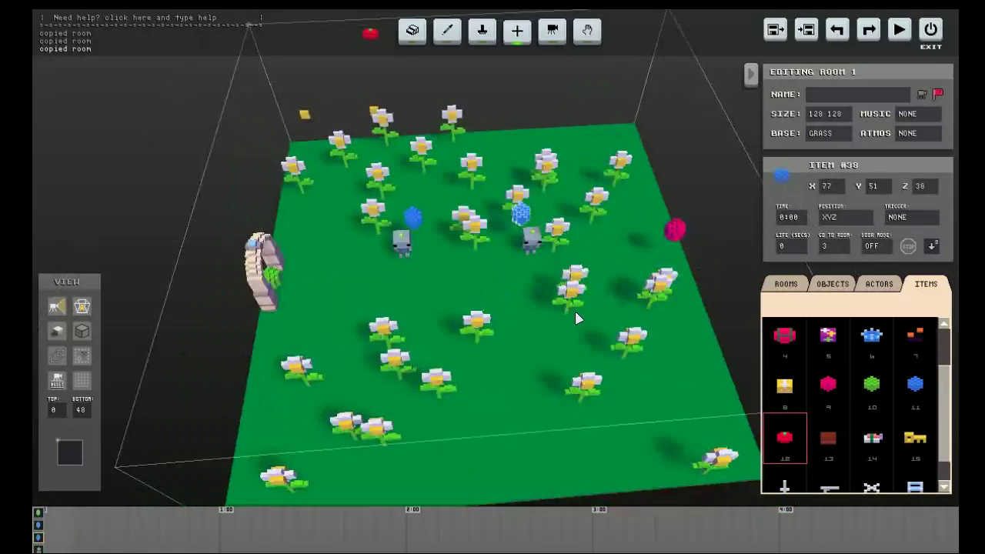
{"action": "left_click", "coordinate": [676, 231]}
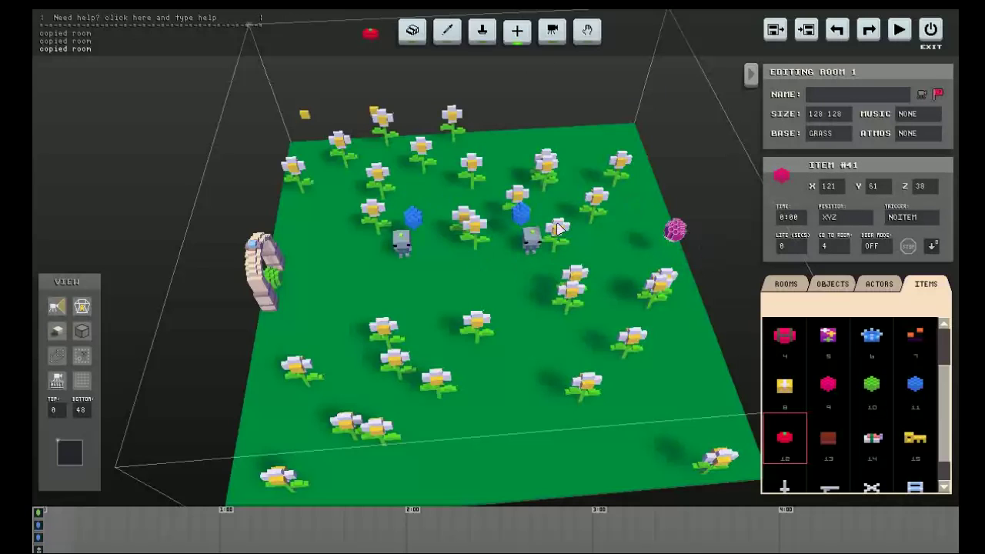
{"action": "key", "text": "Page_Down"}
{"action": "key", "text": "Page_Down"}
{"action": "key", "text": "Page_Down"}
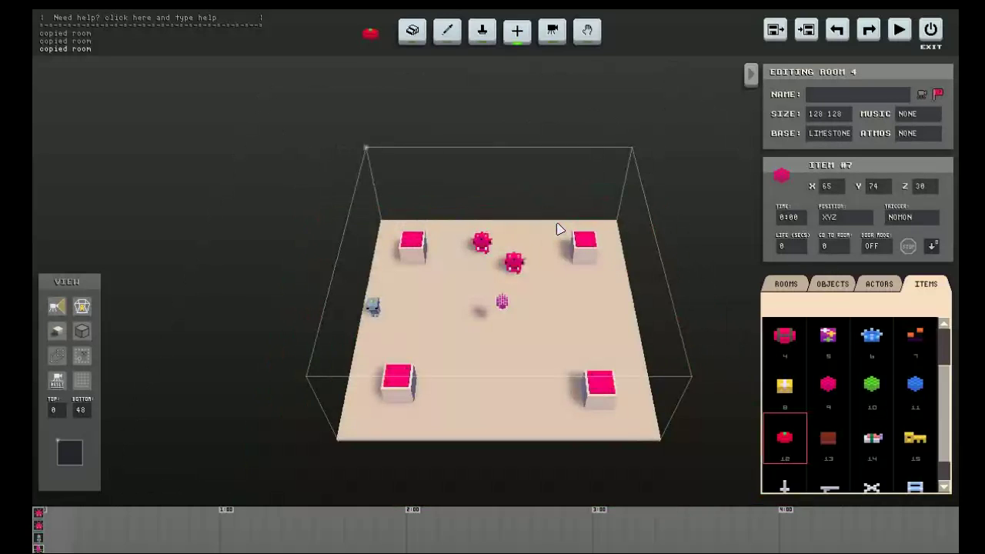
{"action": "key", "text": "Page_Down"}
{"action": "key", "text": "Page_Down"}
{"action": "key", "text": "Page_Down"}
{"action": "key", "text": "Page_Down"}
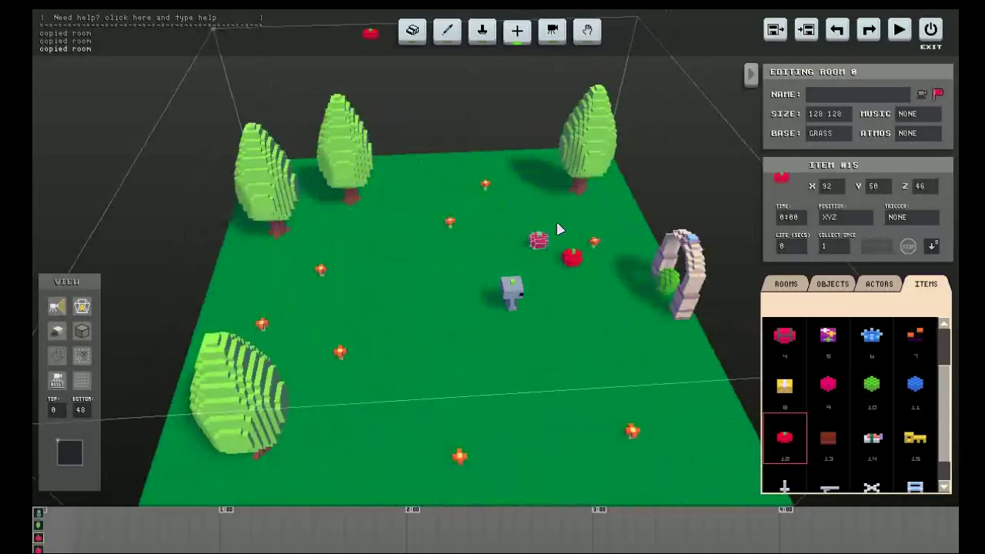
Step: Playtest the level from room 0, collecting both apples, passing through the portal and entering room 1's right blue door
{"action": "key", "text": "ctrl+r"}
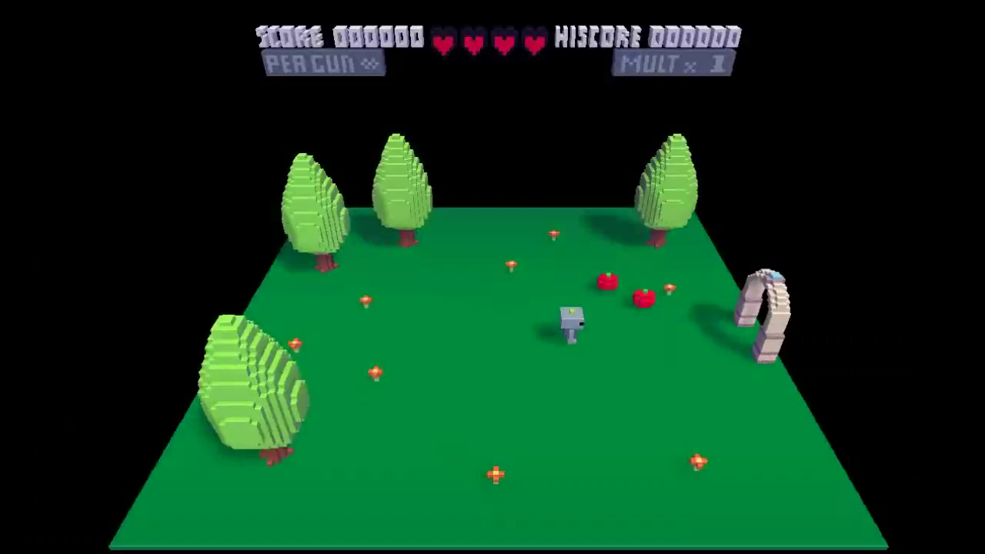
{"action": "key", "text": "Right"}
{"action": "key", "text": "Up"}
{"action": "key", "text": "Left"}
{"action": "key", "text": "Right"}
{"action": "key", "text": "Down"}
{"action": "key", "text": "Right"}
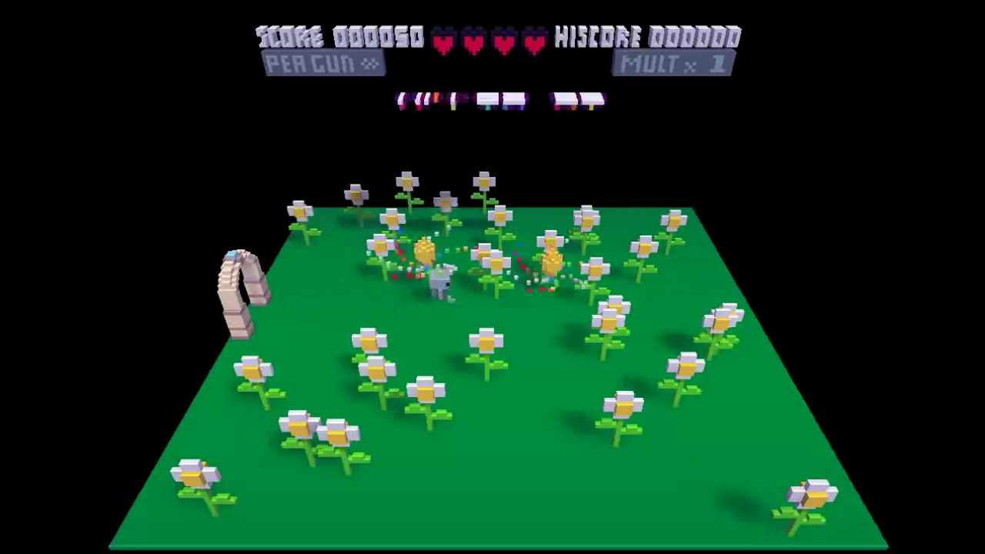
{"action": "key", "text": "Right"}
{"action": "key", "text": "Up"}
{"action": "key", "text": "Down"}
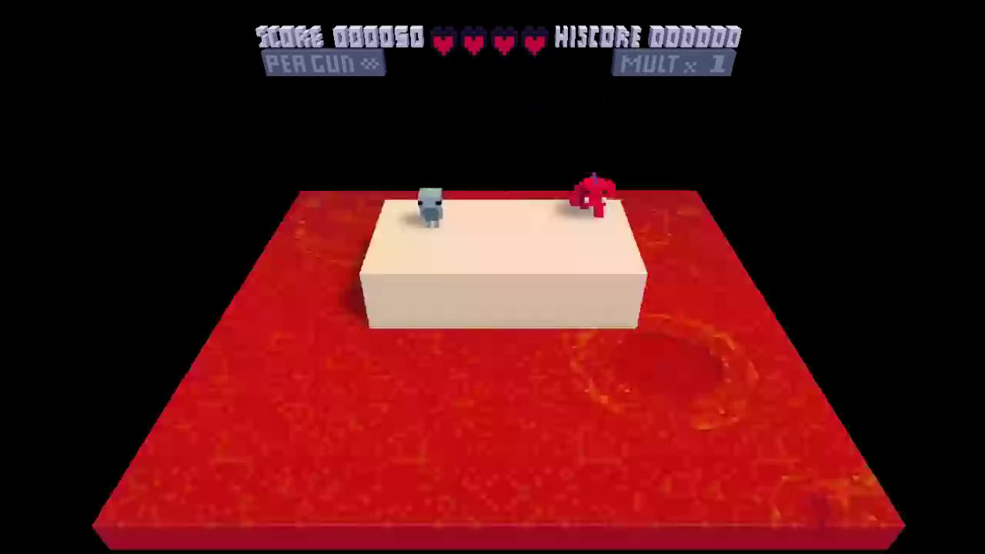
Step: Shoot the red monster on the lava room's platform and go back through the door to room 1
{"action": "key", "text": "Right"}
{"action": "key", "text": "x"}
{"action": "key", "text": "Right"}
{"action": "key", "text": "z"}
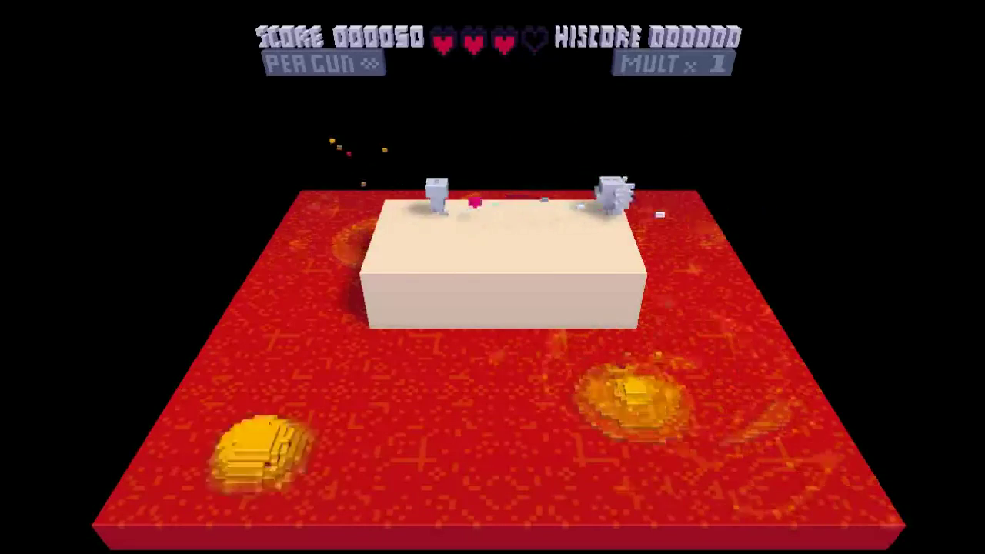
{"action": "key", "text": "Right"}
{"action": "key", "text": "Right"}
{"action": "key", "text": "Left"}
{"action": "key", "text": "z"}
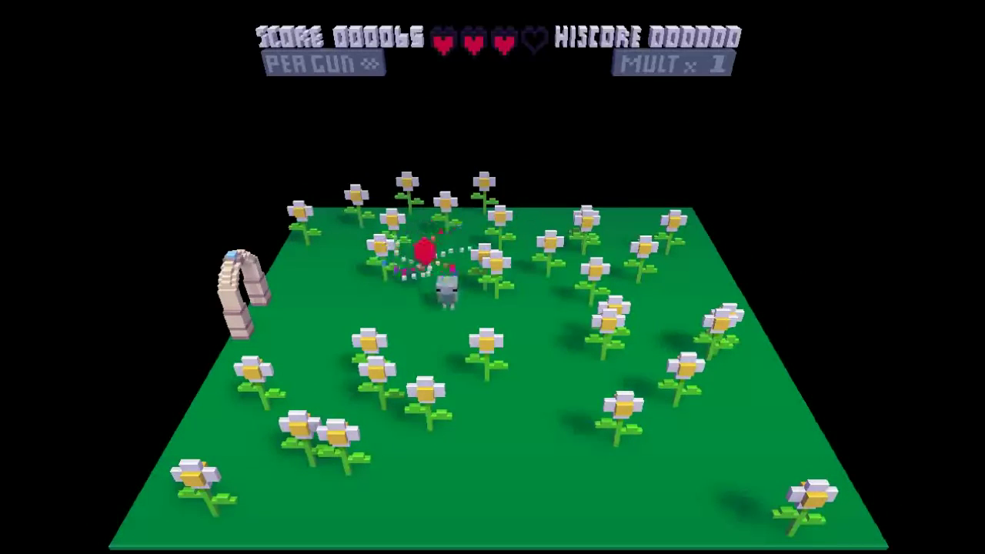
Step: Enter the remaining door in room 1, shoot the blue monsters in the snow room and go back to room 1
{"action": "key", "text": "Down"}
{"action": "key", "text": "x"}
{"action": "key", "text": "Right"}
{"action": "key", "text": "Down"}
{"action": "key", "text": "x"}
{"action": "key", "text": "Left"}
{"action": "key", "text": "Right"}
{"action": "key", "text": "Up"}
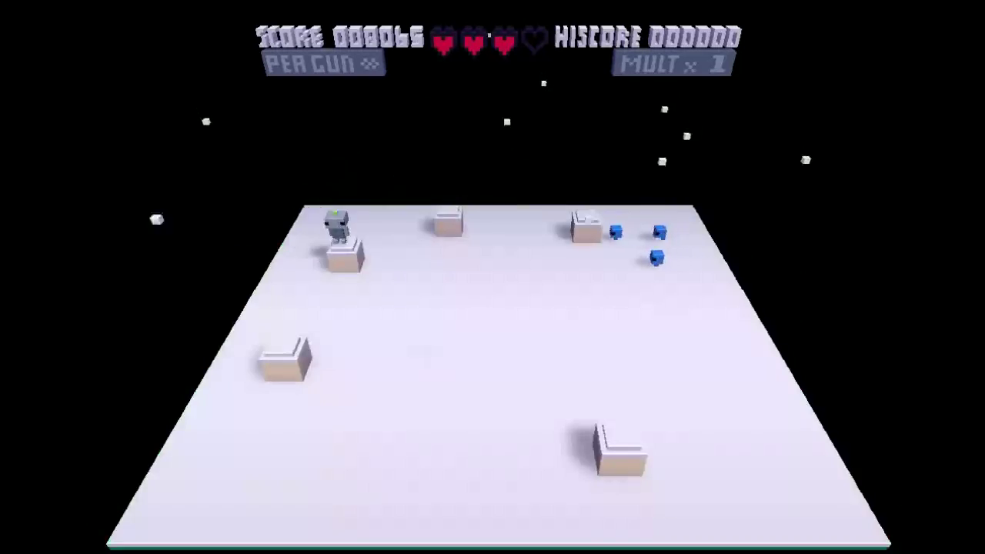
{"action": "key", "text": "Right"}
{"action": "key", "text": "Right"}
{"action": "key", "text": "x"}
{"action": "key", "text": "Down"}
{"action": "key", "text": "Right"}
{"action": "key", "text": "Right"}
{"action": "key", "text": "z"}
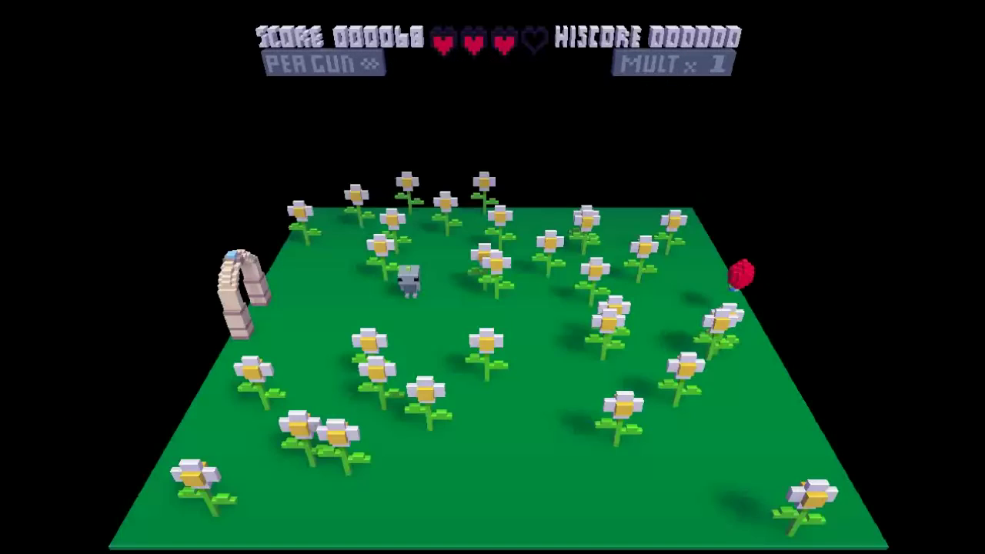
Step: Go through the red door at room 1's edge and shoot the two red monsters in the limestone room
{"action": "key", "text": "Right"}
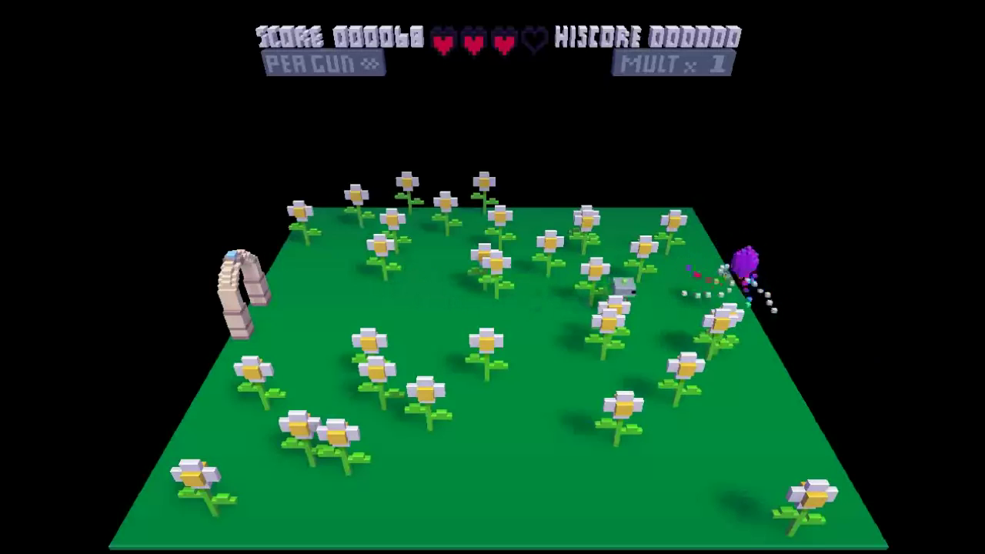
{"action": "key", "text": "Right"}
{"action": "key", "text": "Down"}
{"action": "key", "text": "Right"}
{"action": "key", "text": "Up"}
{"action": "key", "text": "Down"}
{"action": "key", "text": "z"}
{"action": "key", "text": "Left"}
{"action": "key", "text": "Right"}
{"action": "key", "text": "Left"}
{"action": "key", "text": "Right"}
{"action": "key", "text": "Left"}
{"action": "key", "text": "Up"}
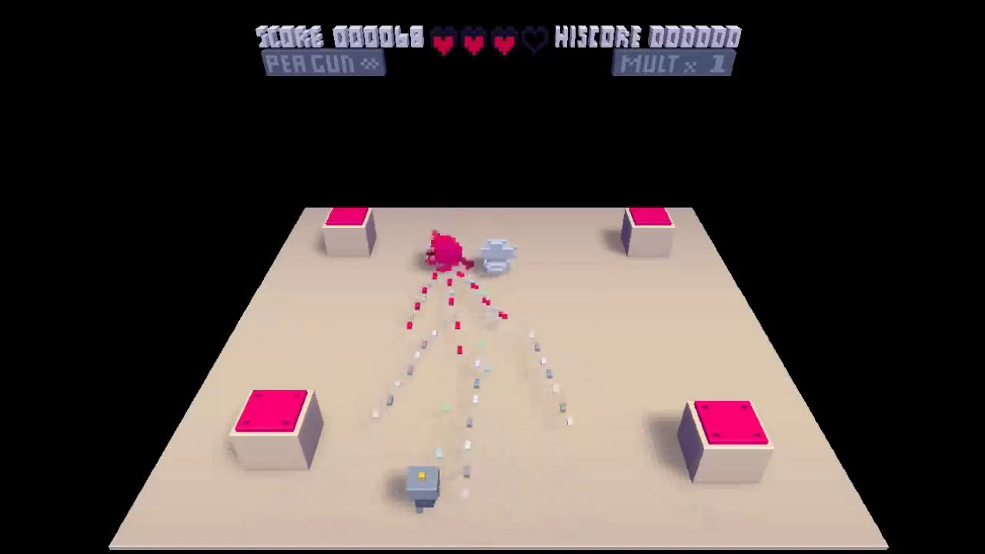
{"action": "key", "text": "Left"}
{"action": "key", "text": "Down"}
{"action": "key", "text": "Right"}
{"action": "key", "text": "Up"}
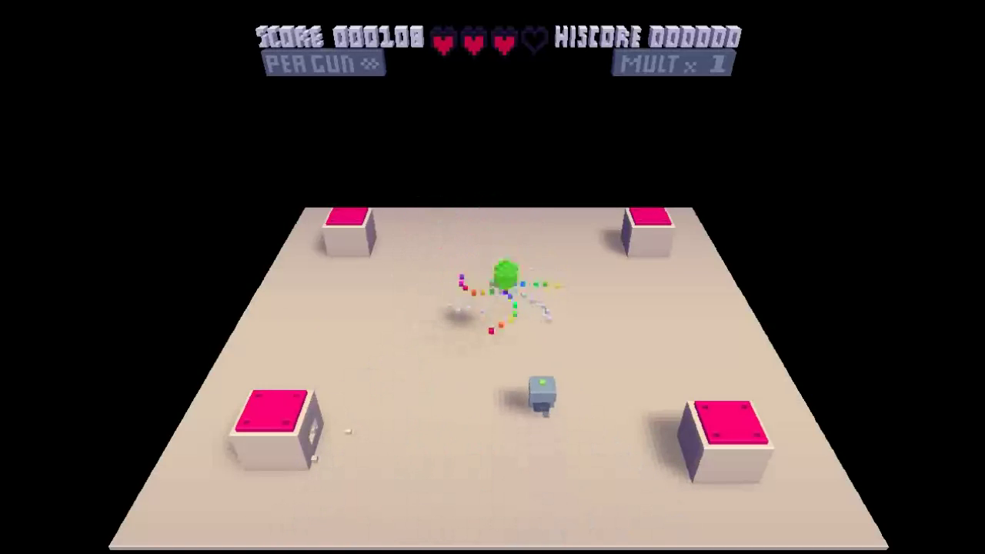
Step: Walk through the door in the middle of the limestone room, and end the playtest in room 0
{"action": "key", "text": "Left"}
{"action": "key", "text": "Up"}
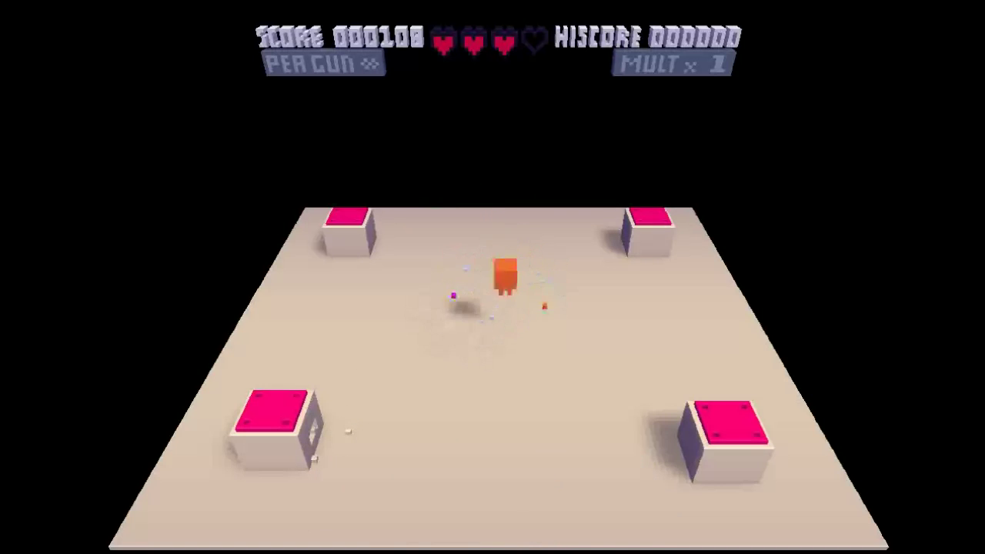
{"action": "key", "text": "Escape"}
{"action": "key", "text": "Up"}
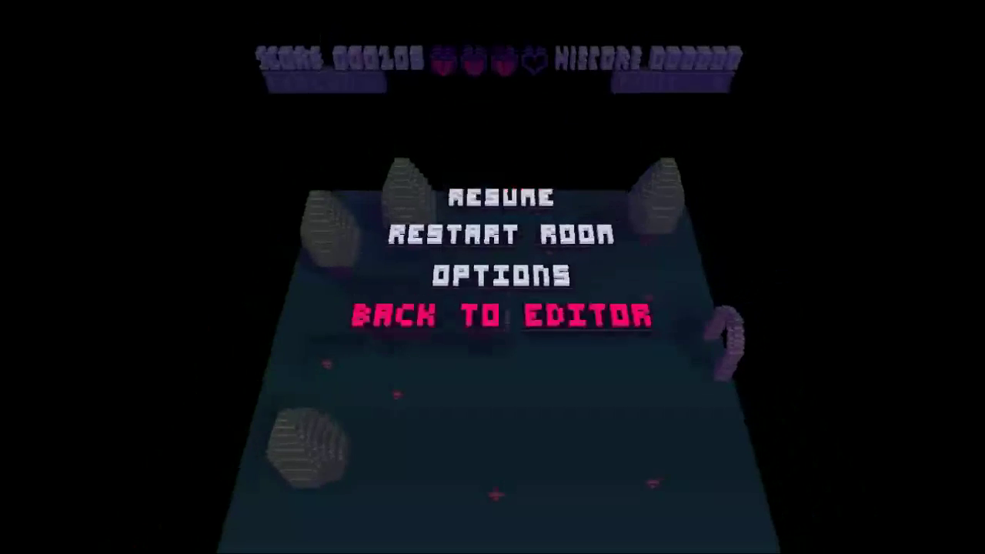
{"action": "key", "text": "Return"}
Step: Switch to room 4 and change the destination room of its red door
{"action": "key", "text": "minus"}
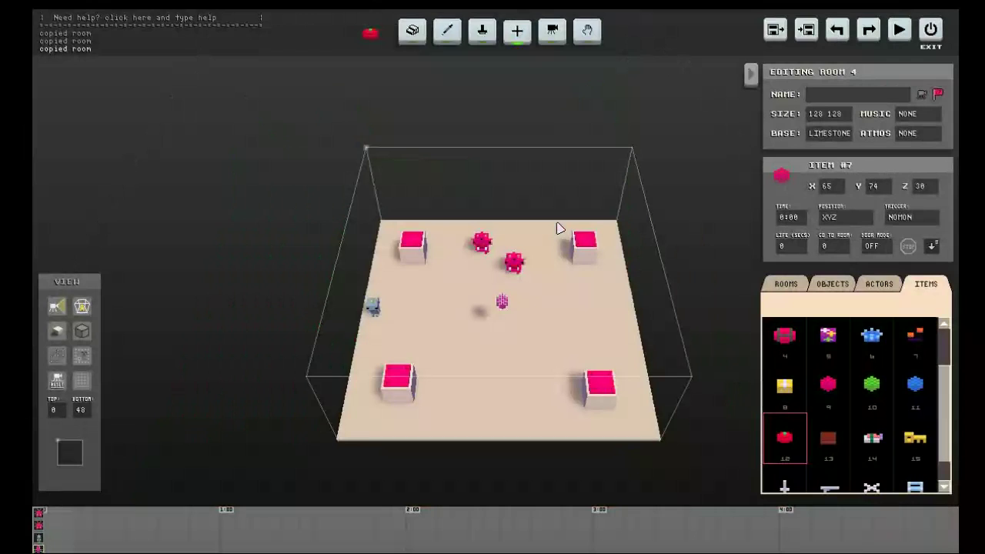
{"action": "left_click", "coordinate": [835, 246]}
Step: Playtest room 4, shooting both red monsters and walking the player to the door in the middle
{"action": "key", "text": "ctrl+r"}
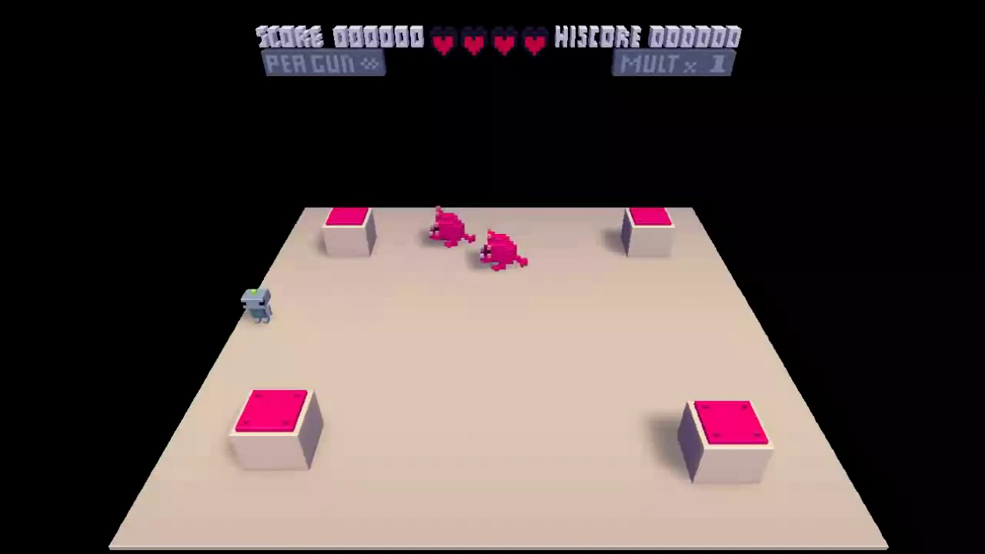
{"action": "key", "text": "z"}
{"action": "key", "text": "Right"}
{"action": "key", "text": "Down"}
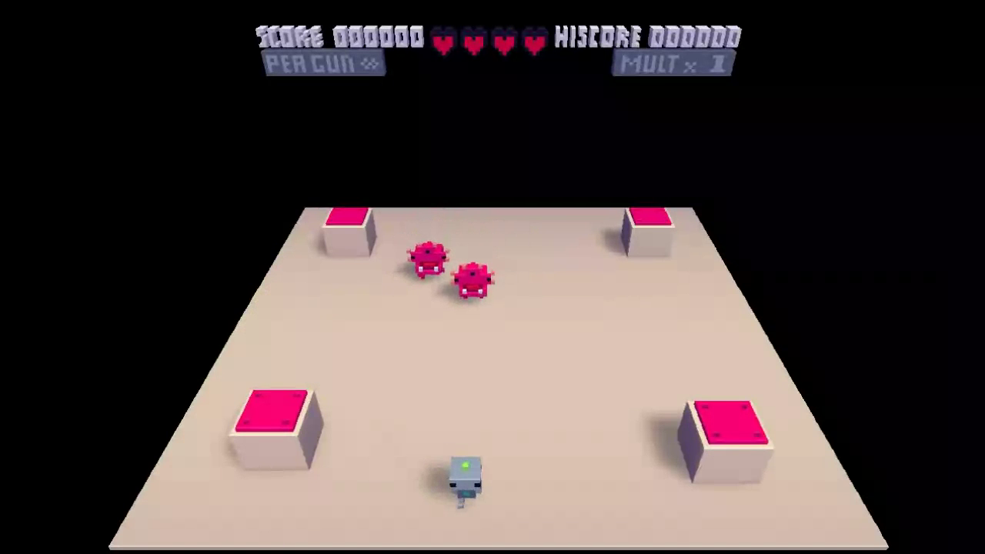
{"action": "key", "text": "Up"}
{"action": "key", "text": "x"}
{"action": "key", "text": "Left"}
{"action": "key", "text": "Down"}
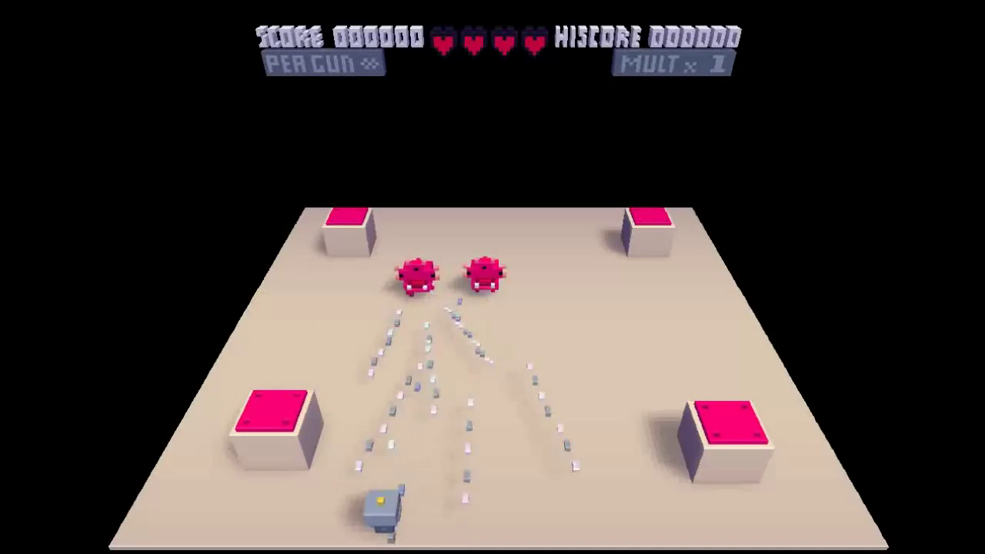
{"action": "key", "text": "x"}
{"action": "key", "text": "Up"}
{"action": "key", "text": "Left"}
{"action": "key", "text": "Down"}
{"action": "key", "text": "x"}
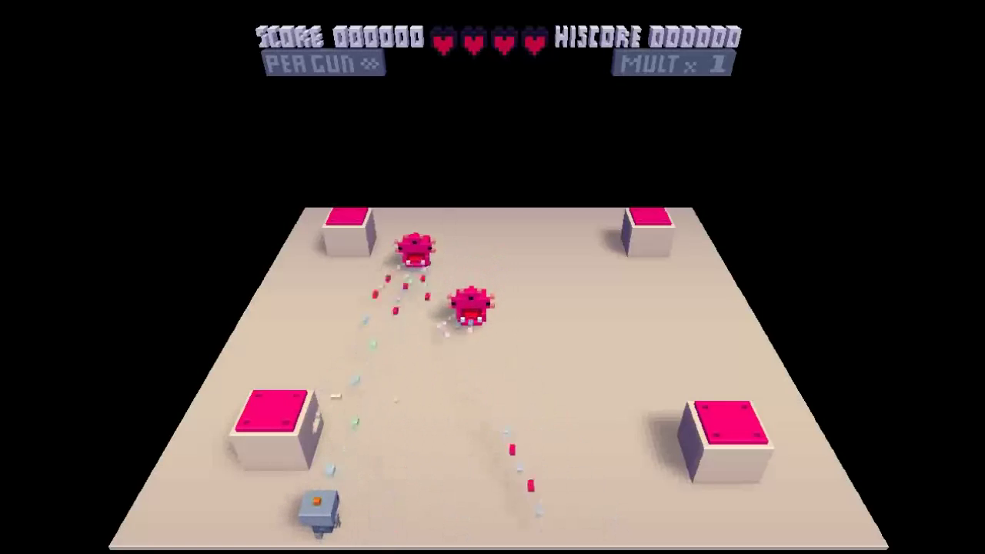
{"action": "key", "text": "Right"}
{"action": "key", "text": "Left"}
{"action": "key", "text": "Right"}
{"action": "key", "text": "Up"}
{"action": "key", "text": "x"}
{"action": "key", "text": "Down"}
{"action": "key", "text": "Right"}
{"action": "key", "text": "Up"}
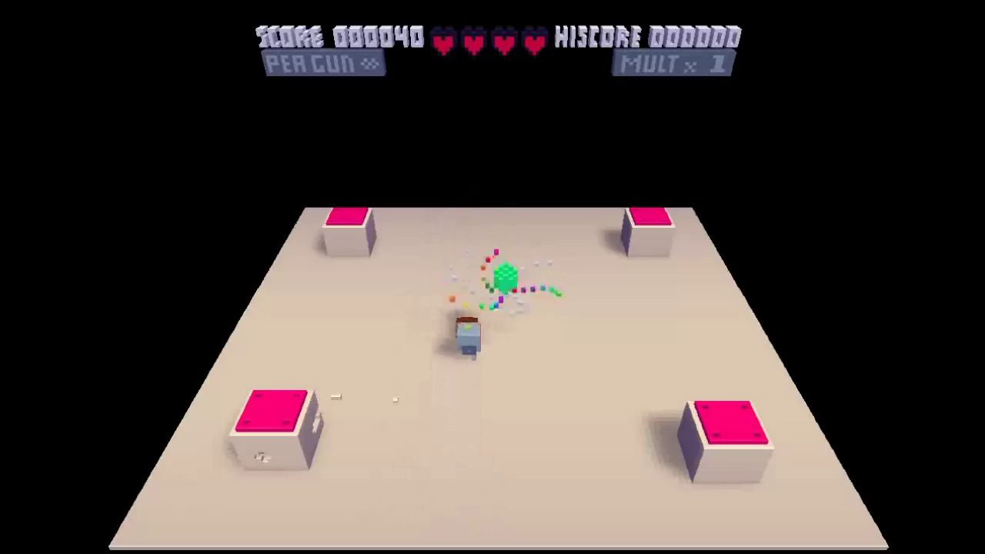